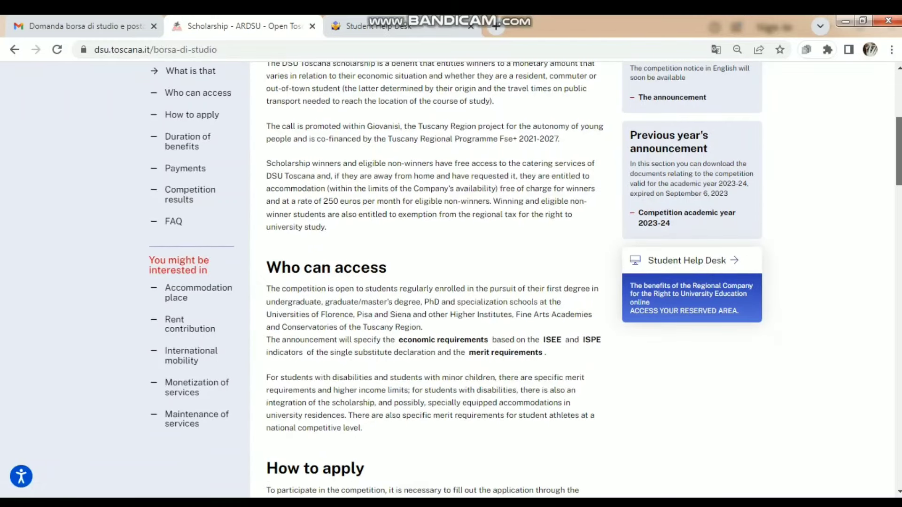
# - Scroll through the scholarship deadlines, durations, payments and results sections, then return to the page top
pyautogui.scroll(-5, 451, 281)
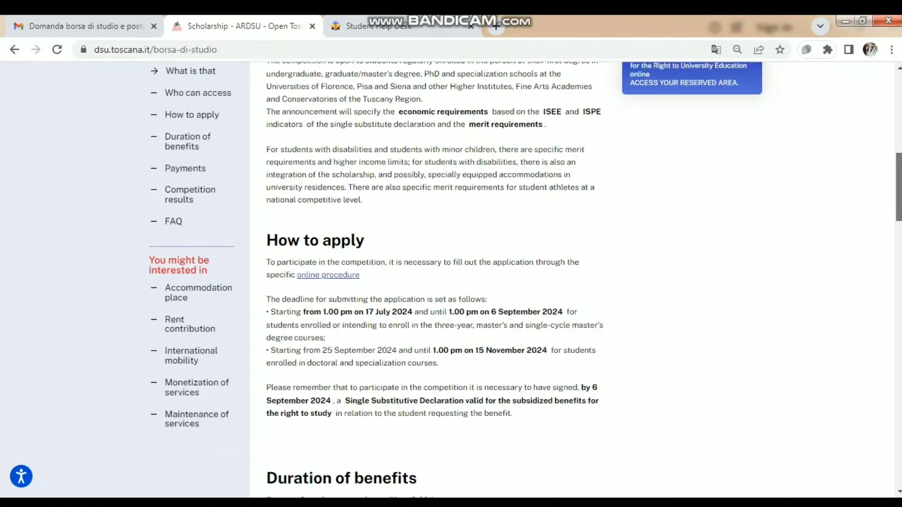
pyautogui.scroll(-1, 451, 282)
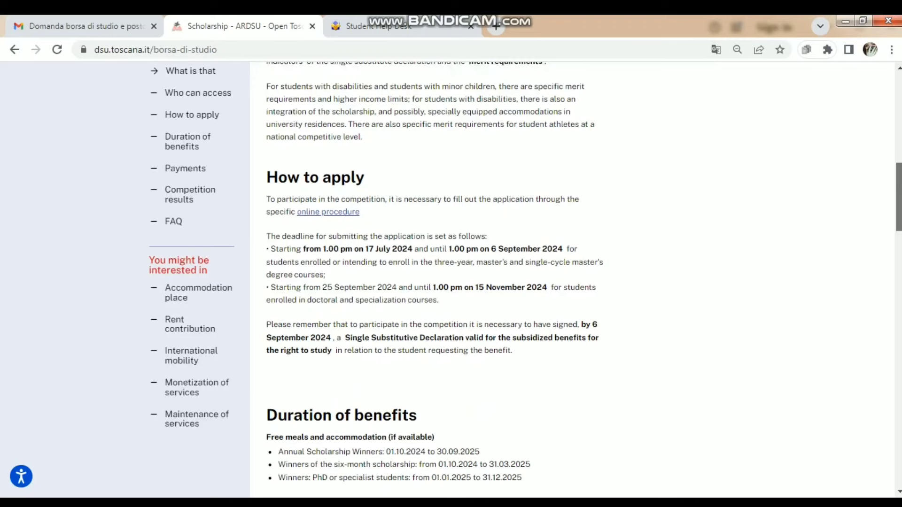
pyautogui.scroll(-2, 451, 282)
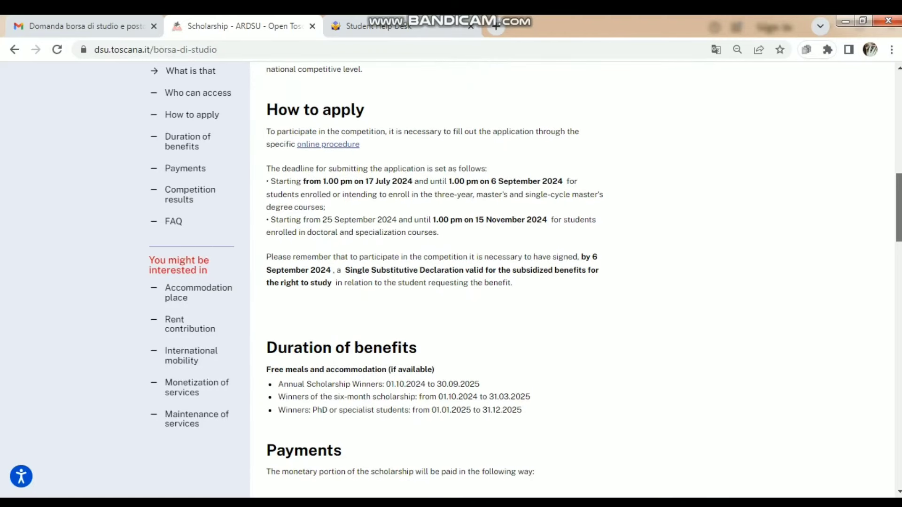
pyautogui.scroll(-5, 450, 282)
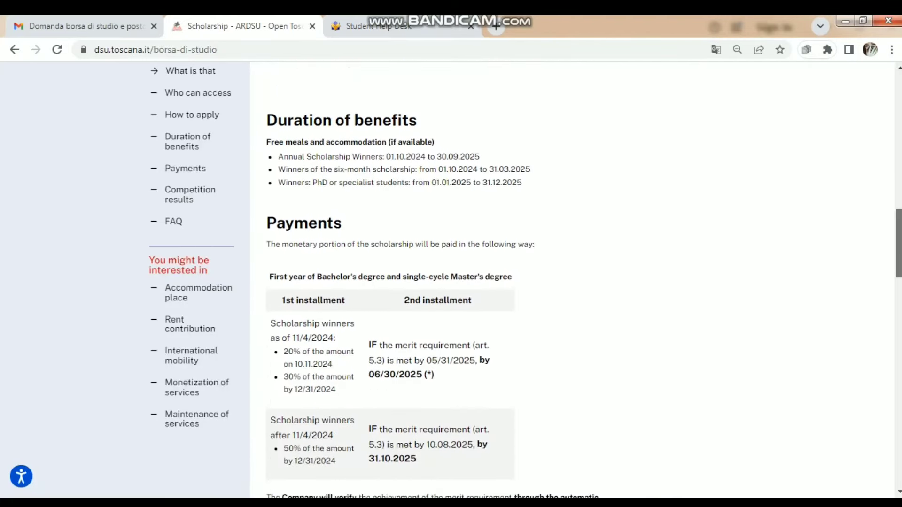
pyautogui.scroll(-2, 450, 282)
pyautogui.scroll(-2, 451, 282)
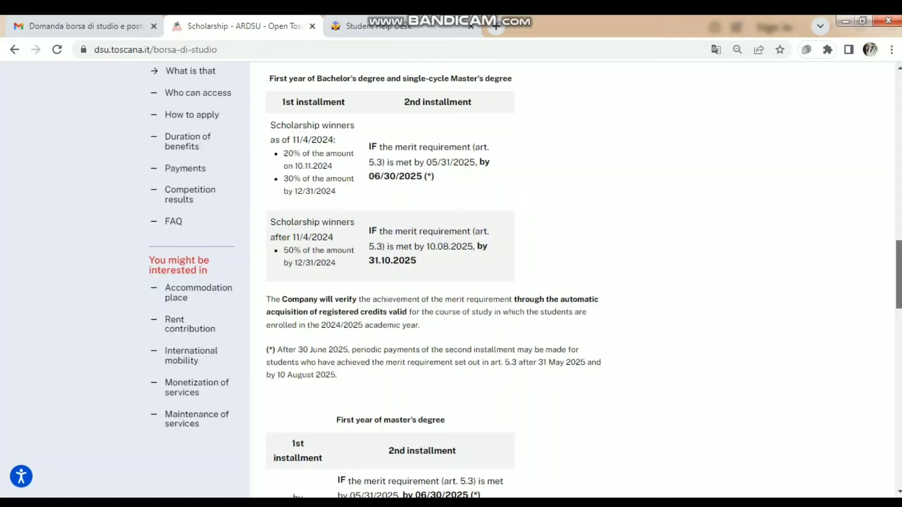
pyautogui.scroll(-8, 451, 282)
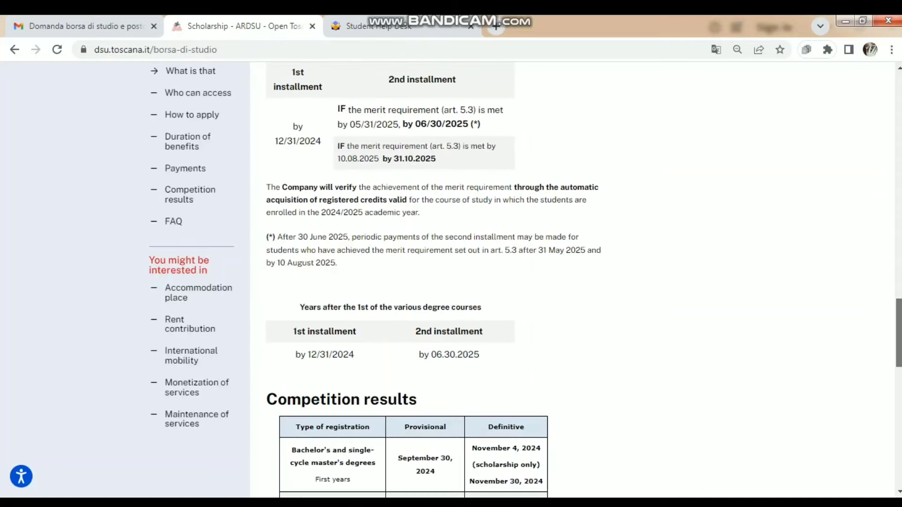
pyautogui.scroll(-7, 450, 282)
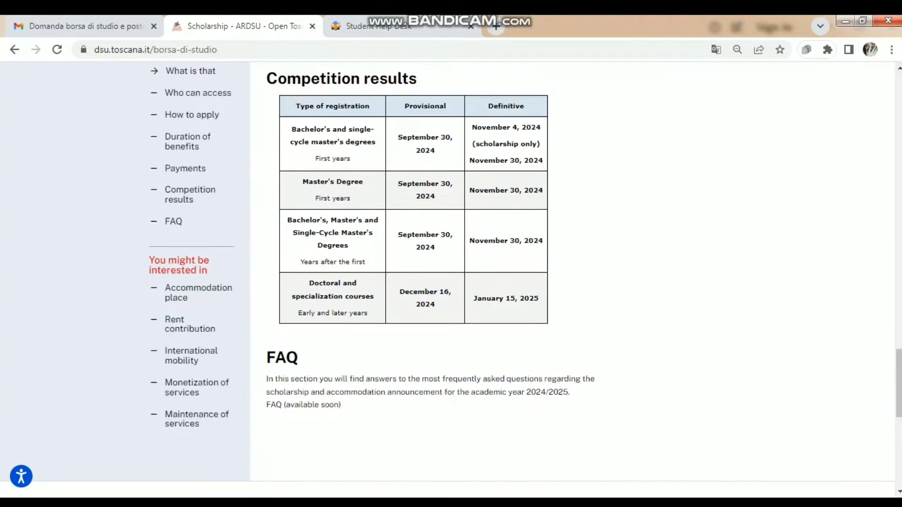
pyautogui.click(898, 141)
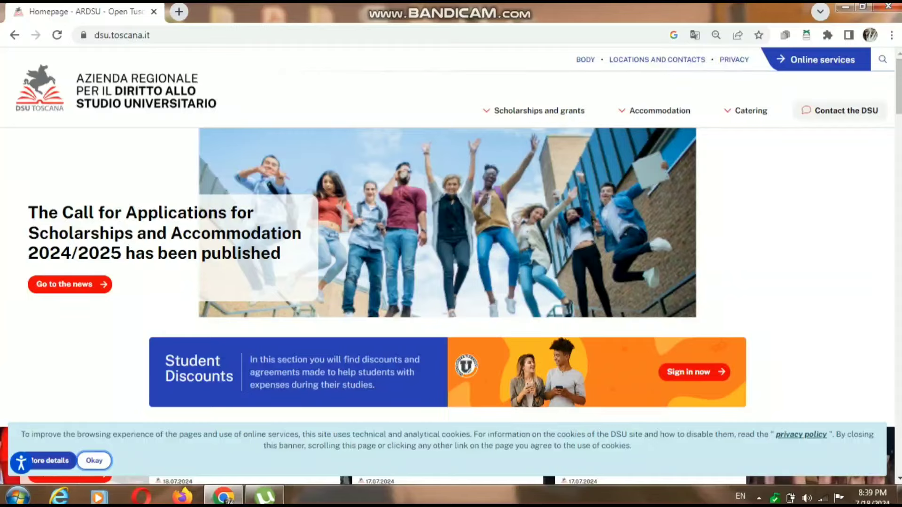
# - Browse the homepage news, then open the banner item on the published 2024/2025 call
pyautogui.scroll(-5, 898, 85)
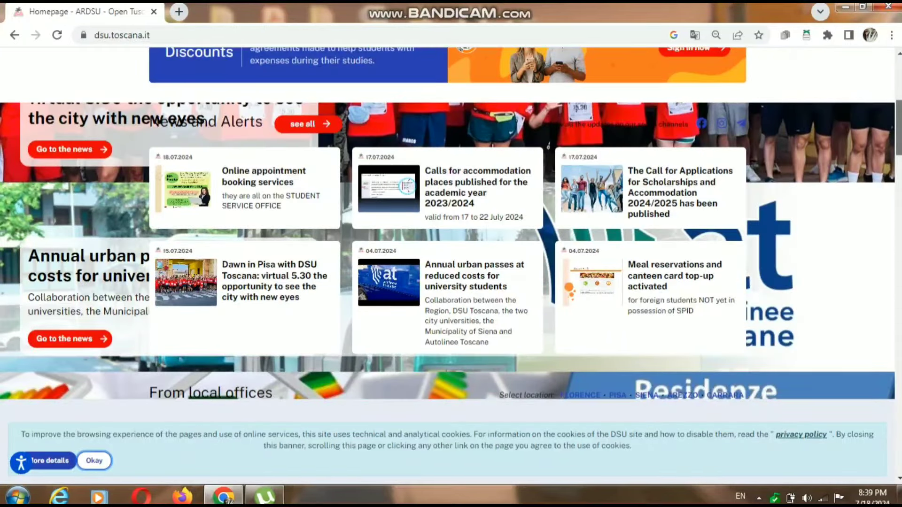
pyautogui.moveTo(898, 126); pyautogui.dragTo(898, 123)
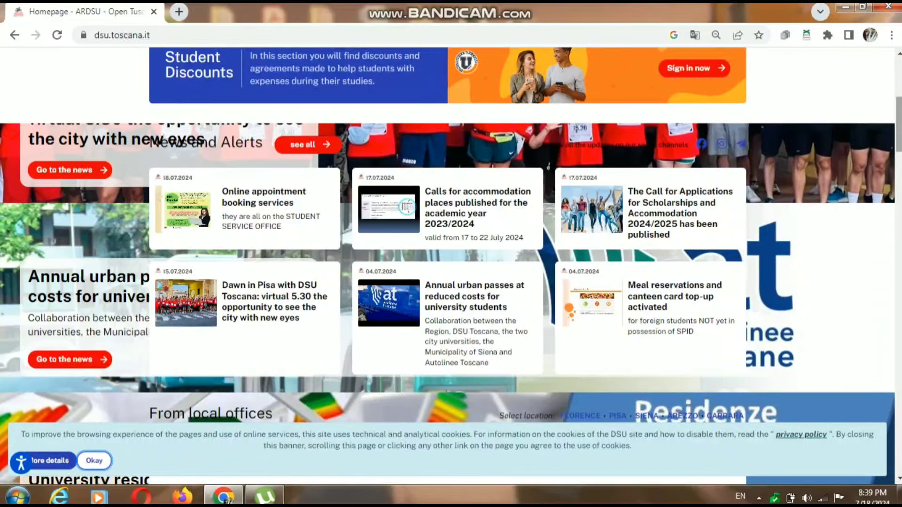
pyautogui.moveTo(897, 125); pyautogui.dragTo(898, 85)
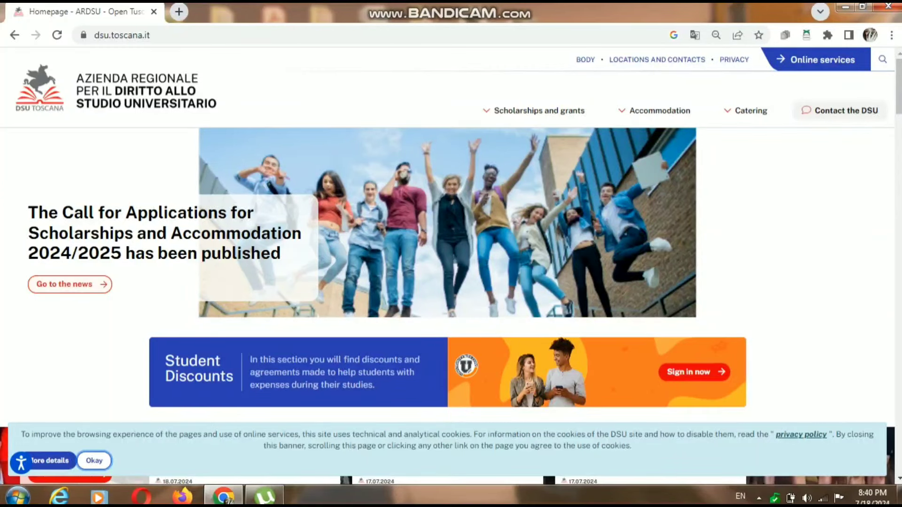
pyautogui.click(66, 284)
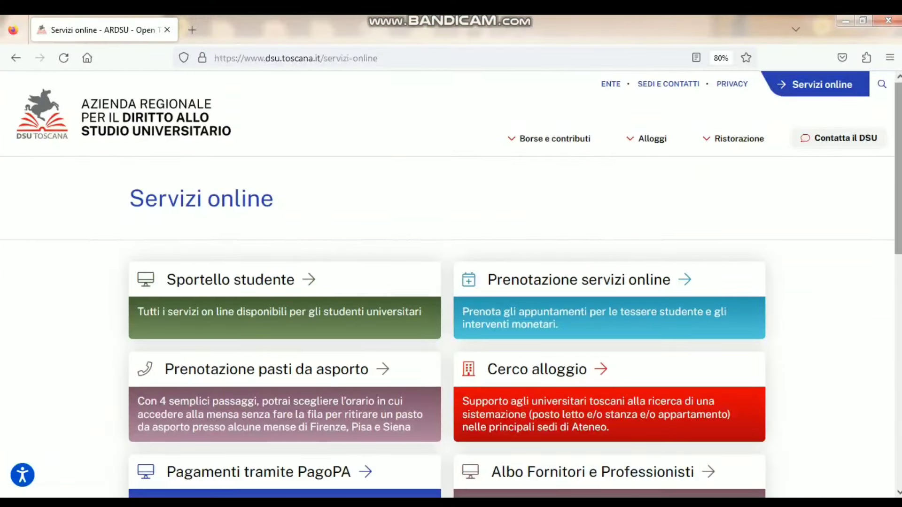
# - Open the Sportello studente portal from the Servizi online page
pyautogui.scroll(-5, 451, 286)
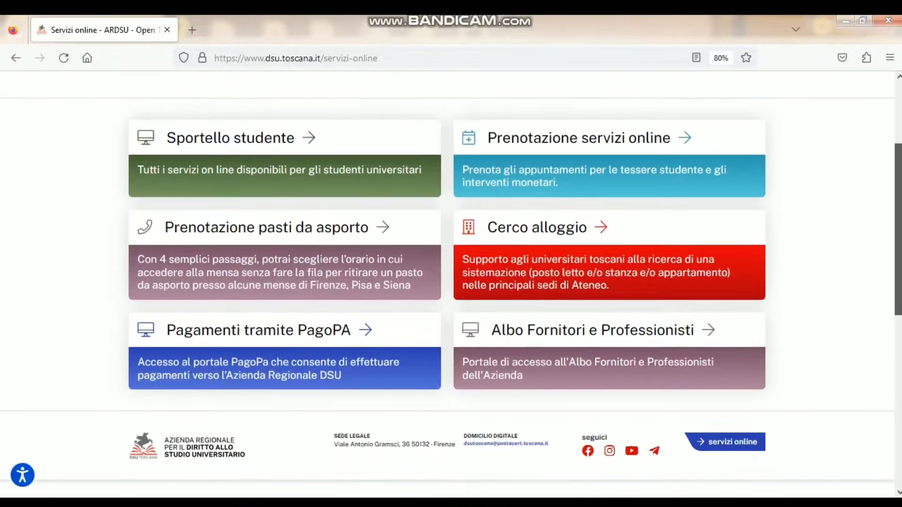
pyautogui.scroll(5, 451, 286)
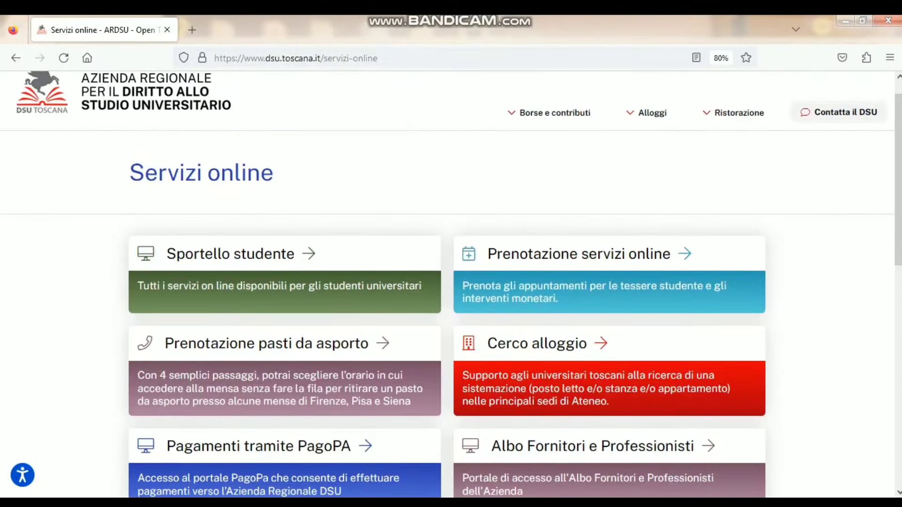
pyautogui.click(230, 253)
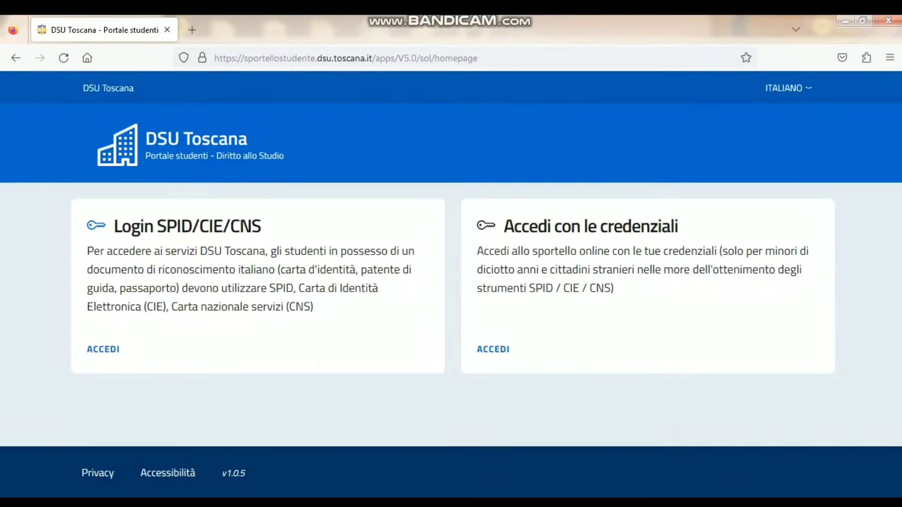
# - Switch the portal language to English and zoom the page out to 90%
pyautogui.rightClick(653, 342)
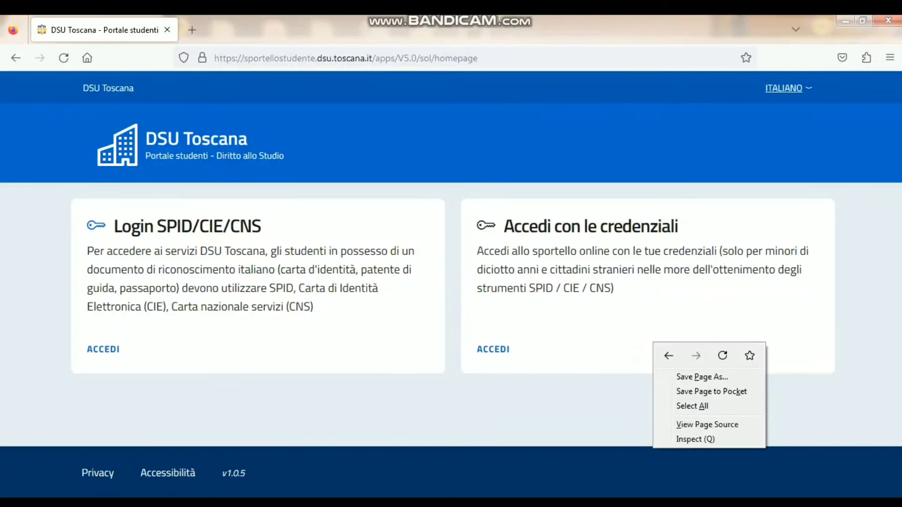
pyautogui.click(783, 88)
pyautogui.click(783, 88)
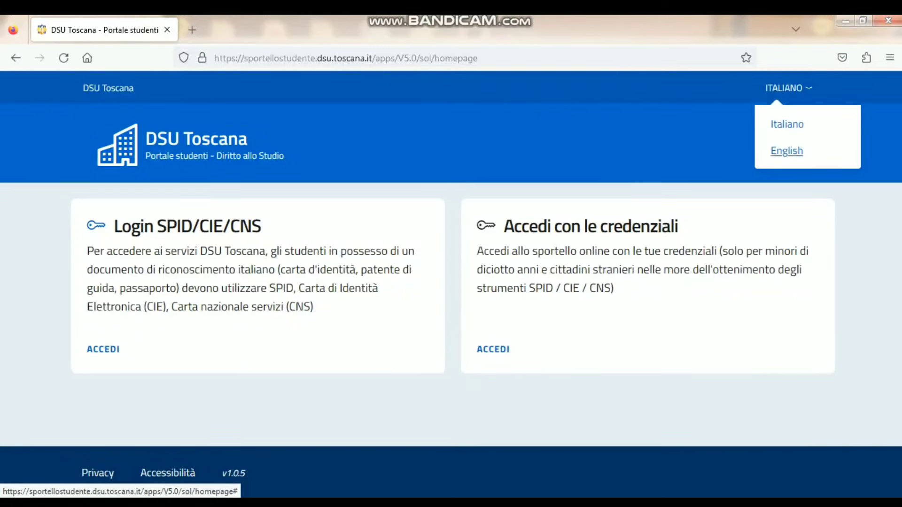
pyautogui.click(786, 151)
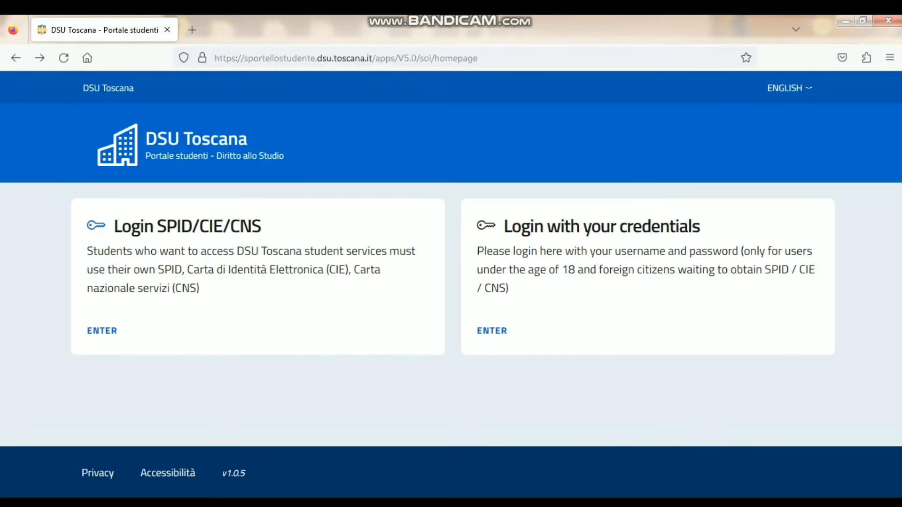
pyautogui.hotkey('ctrl', '-')
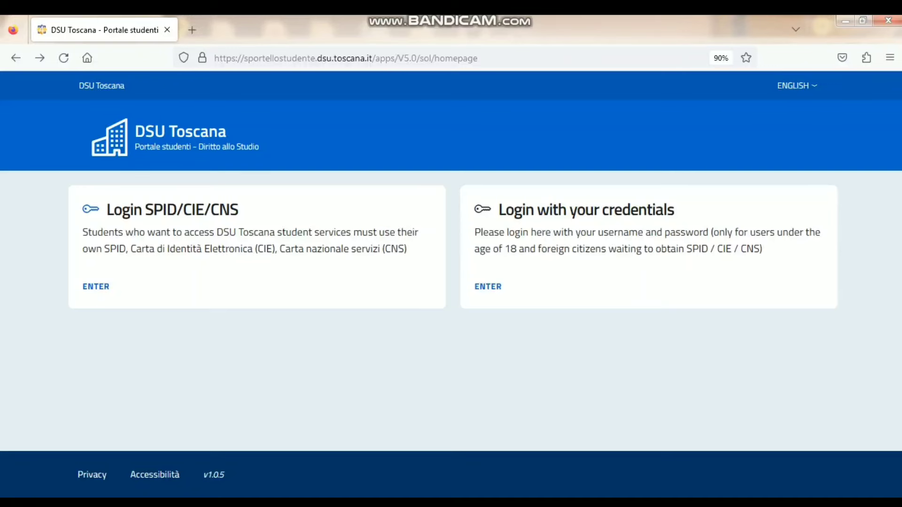
# - Open the credentials login form and start registering a new portal account
pyautogui.click(488, 286)
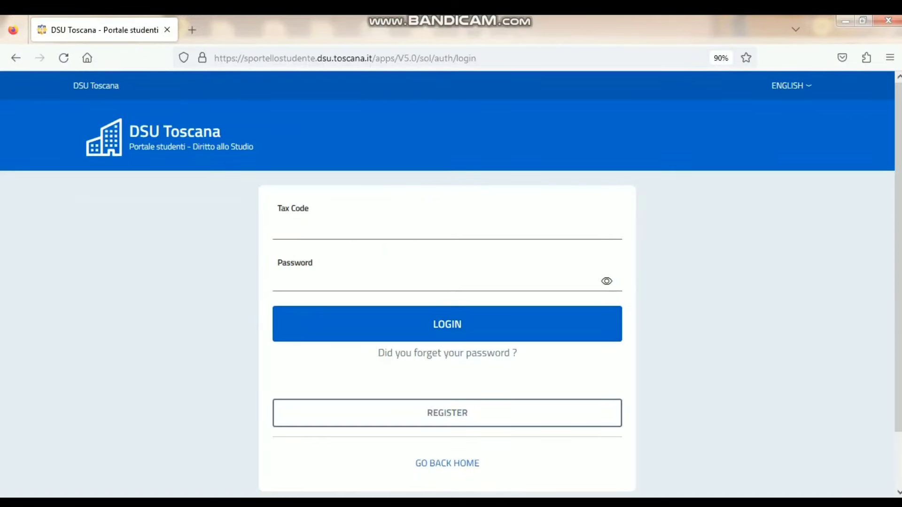
pyautogui.click(448, 228)
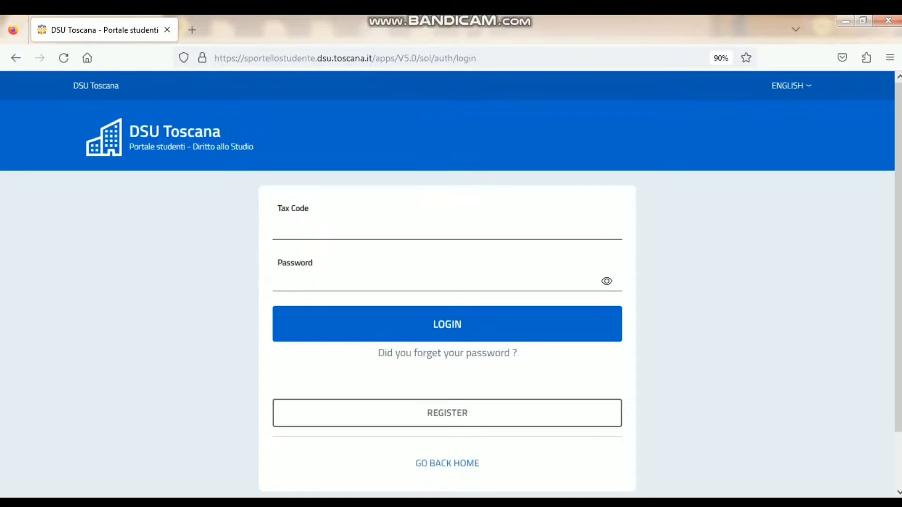
pyautogui.click(447, 413)
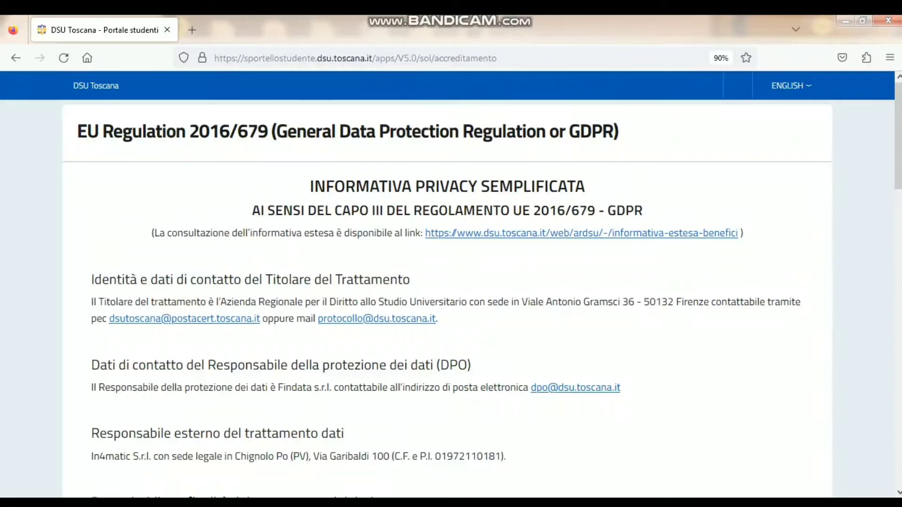
# - At 80% zoom, tick 'I declare that I have read…' on the GDPR notice and proceed
pyautogui.hotkey('ctrl', '-')
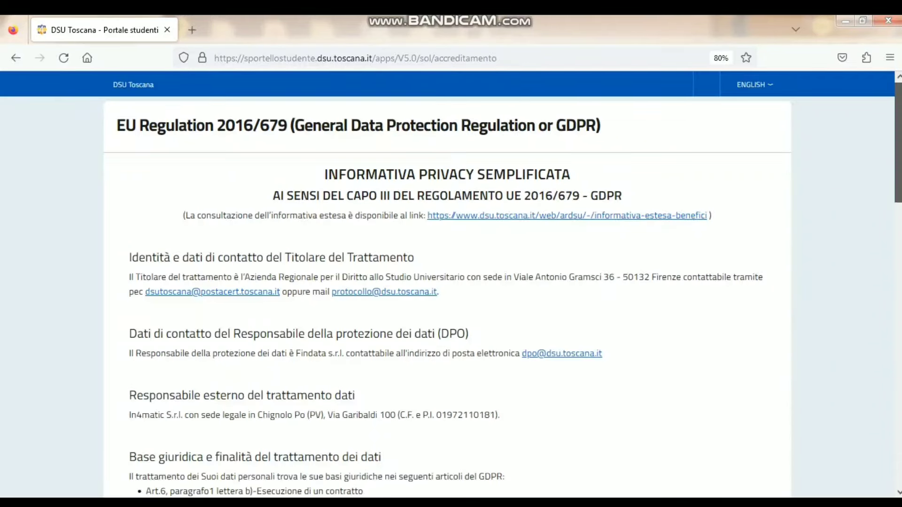
pyautogui.scroll(-10, 451, 282)
pyautogui.scroll(-15, 450, 282)
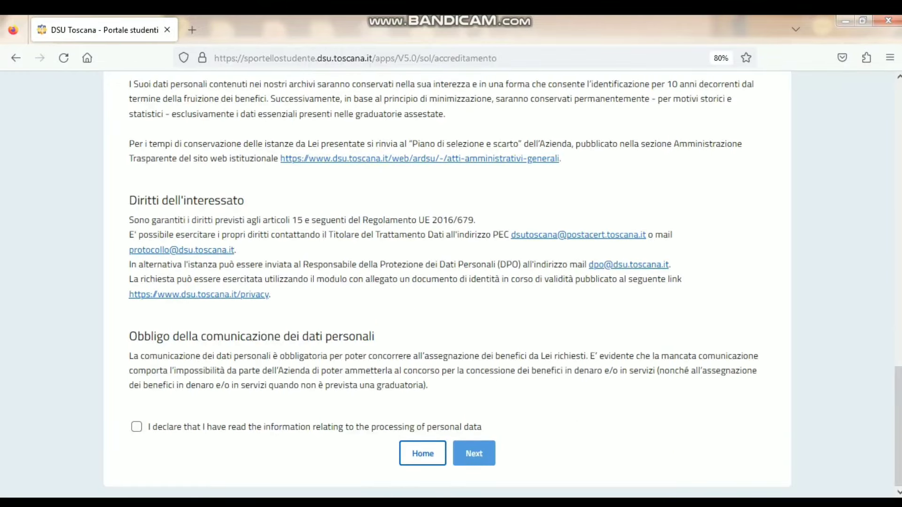
pyautogui.click(136, 426)
pyautogui.click(473, 453)
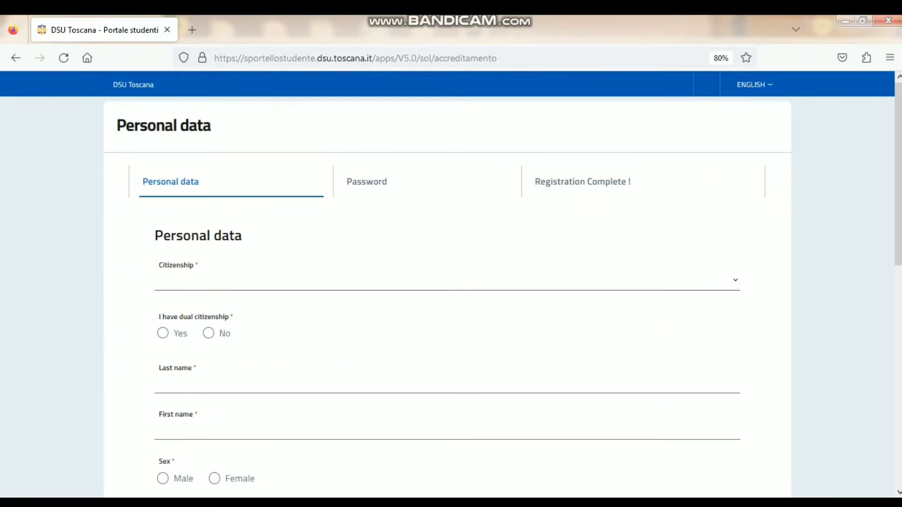
# - At 67% zoom, choose PAKISTAN as citizenship and answer No to holding an Italian identity document
pyautogui.hotkey('ctrl', '-')
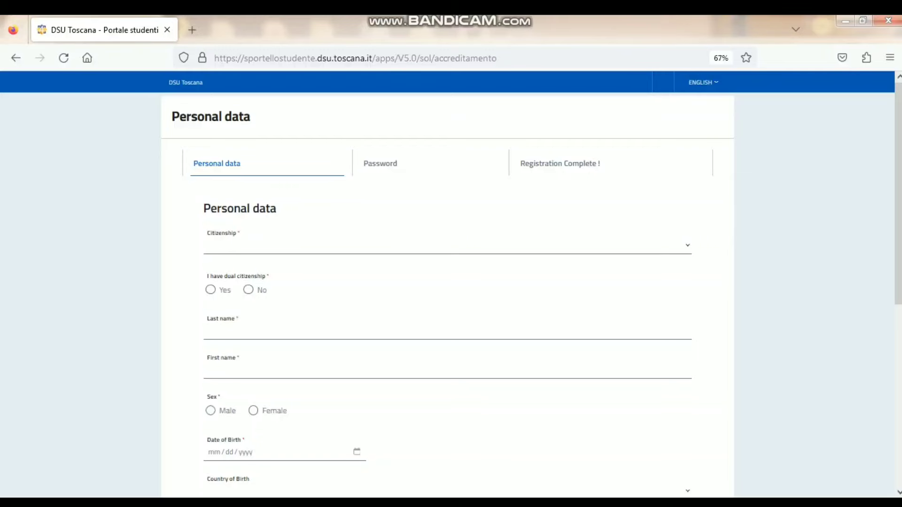
pyautogui.click(447, 245)
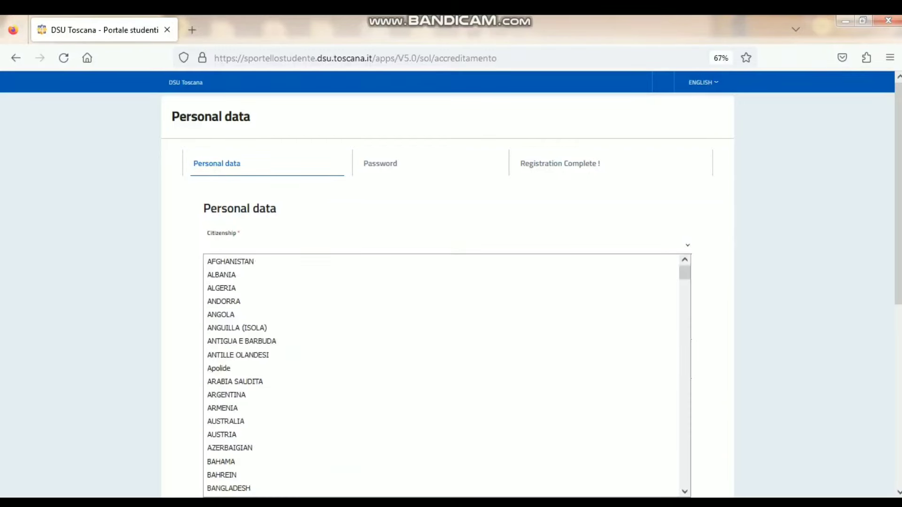
pyautogui.write('pak')
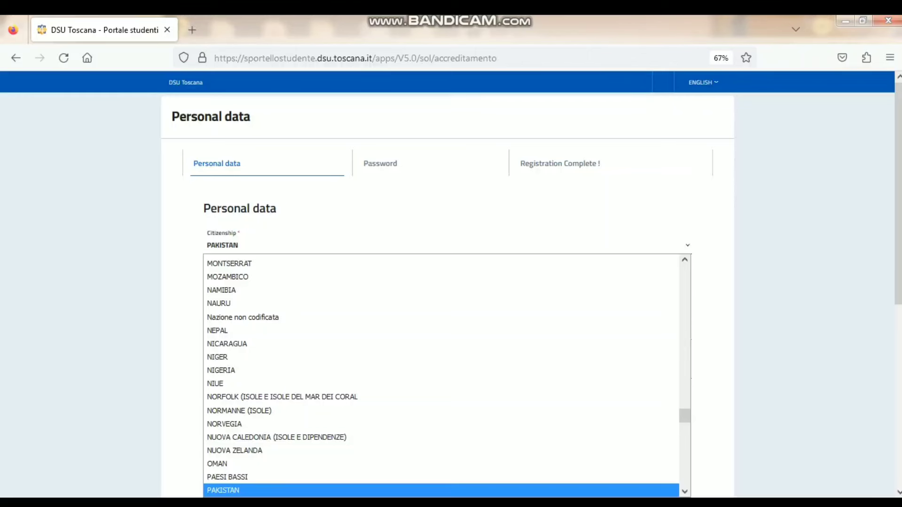
pyautogui.press('Return')
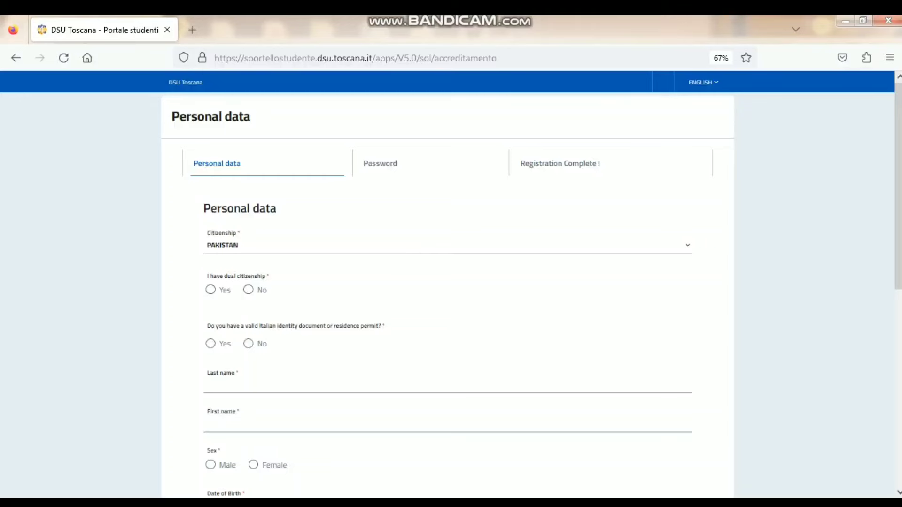
pyautogui.click(249, 344)
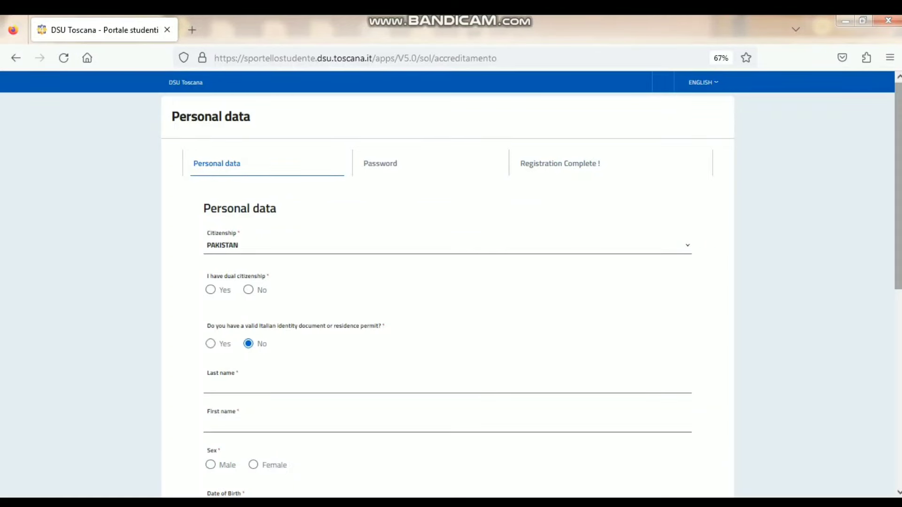
pyautogui.scroll(-3, 898, 188)
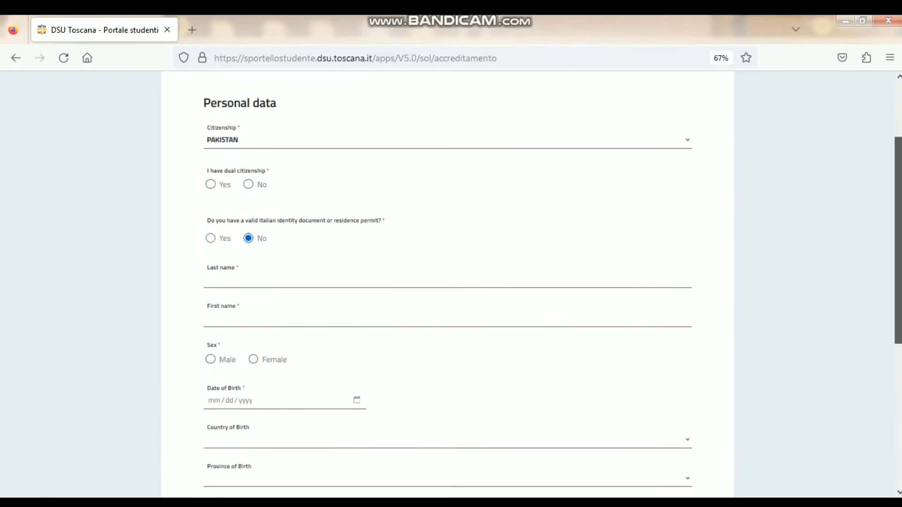
pyautogui.click(207, 275)
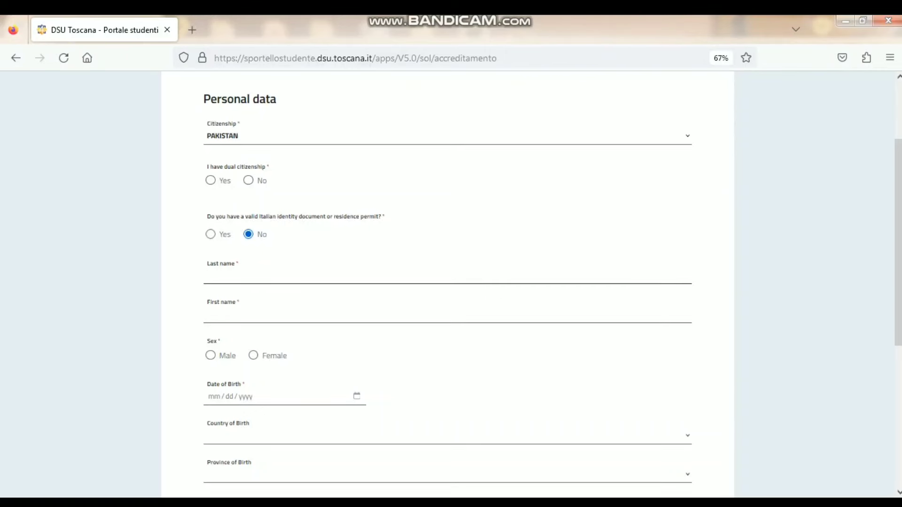
# - Enter the applicant's last and first names, select Male, and type the date of birth
pyautogui.write('WA')
pyautogui.press('BackSpace')
pyautogui.press('BackSpace')
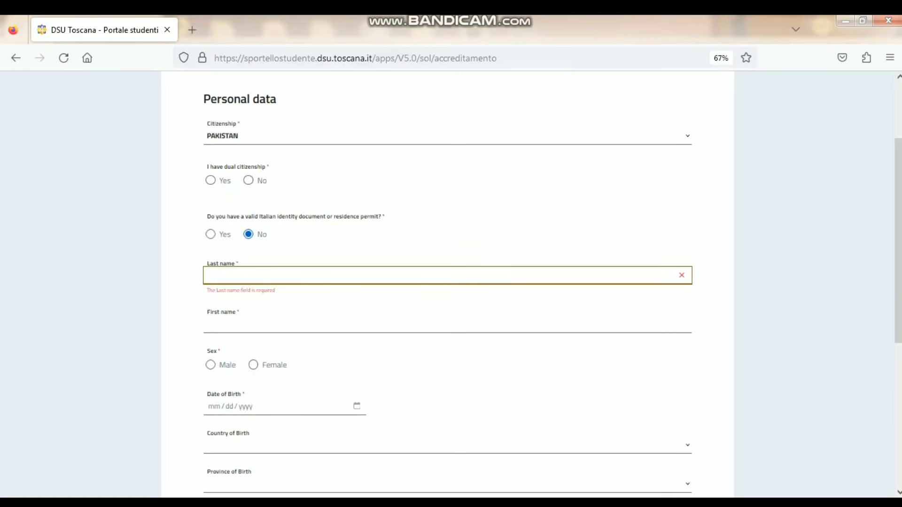
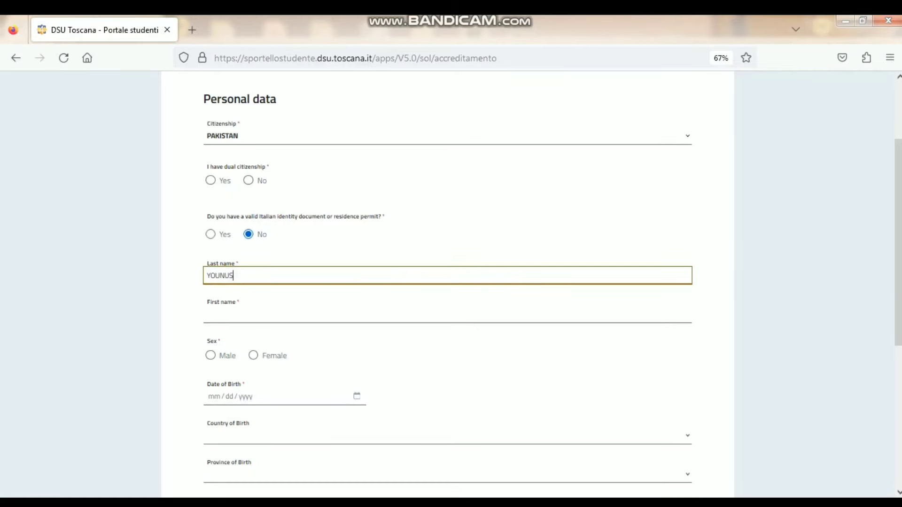
pyautogui.press('Tab')
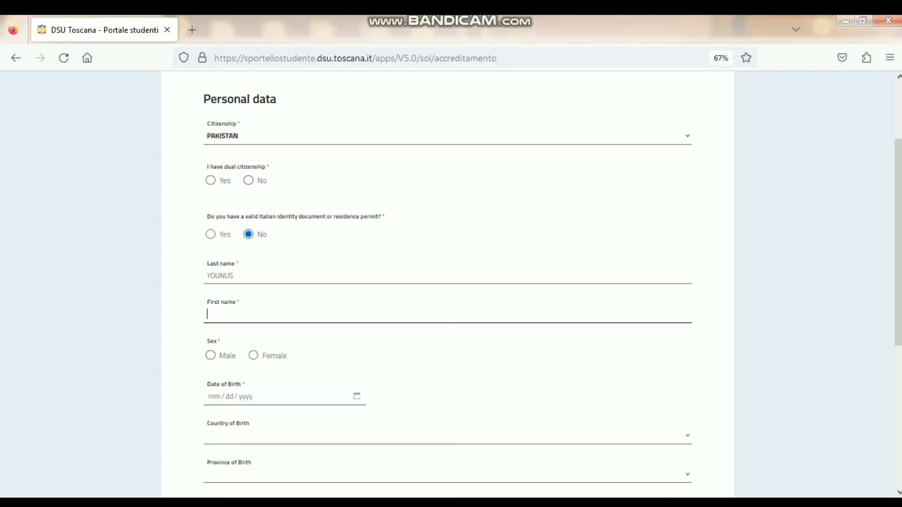
pyautogui.click(210, 356)
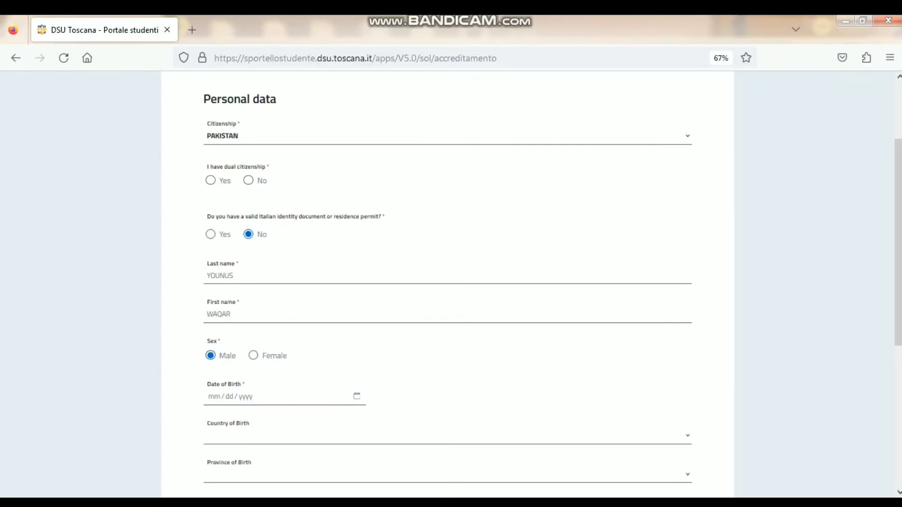
pyautogui.click(214, 396)
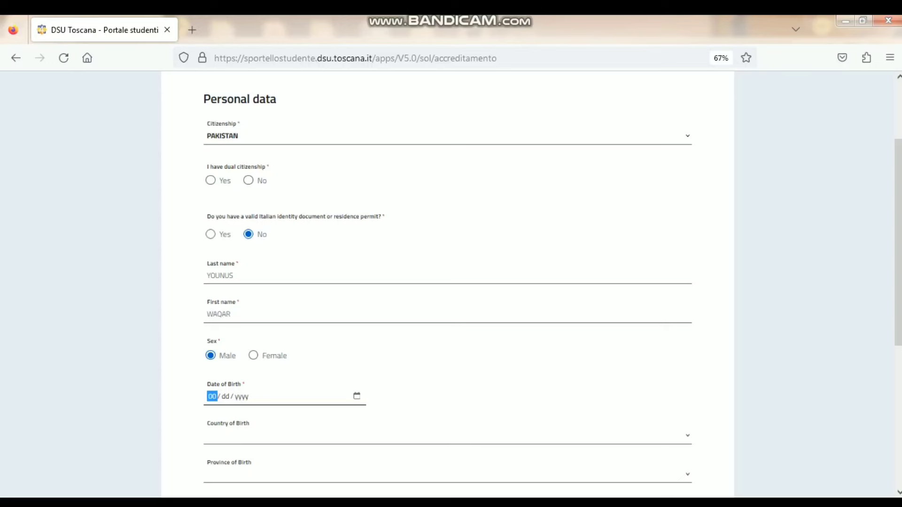
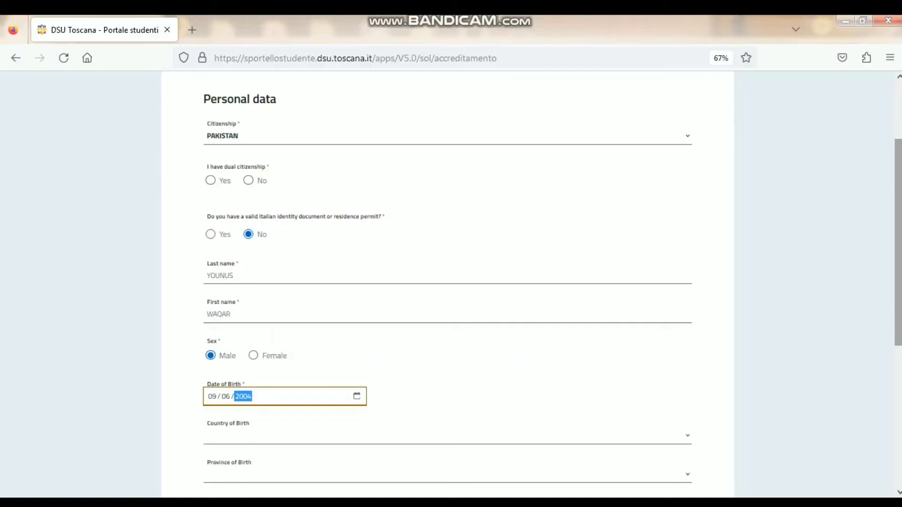
# - Set the country of birth to PAKISTAN and fill in the place of birth
pyautogui.scroll(-2, 451, 281)
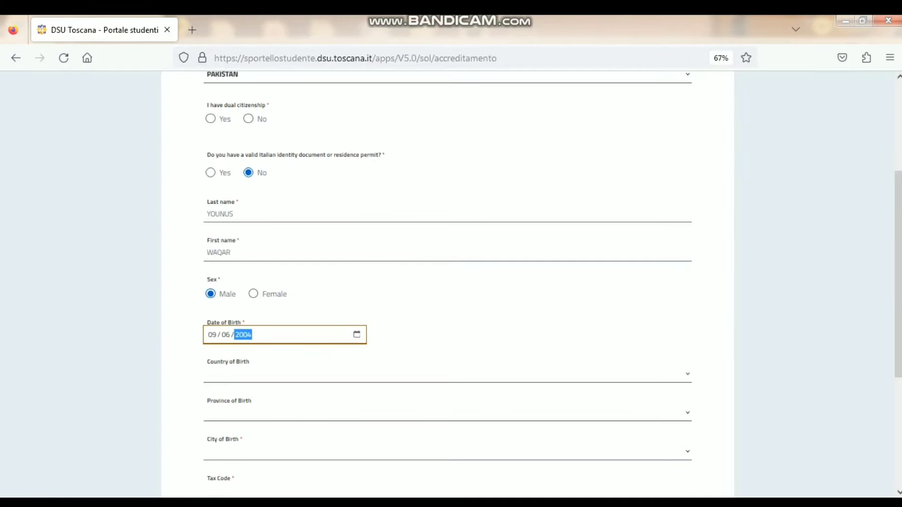
pyautogui.click(447, 375)
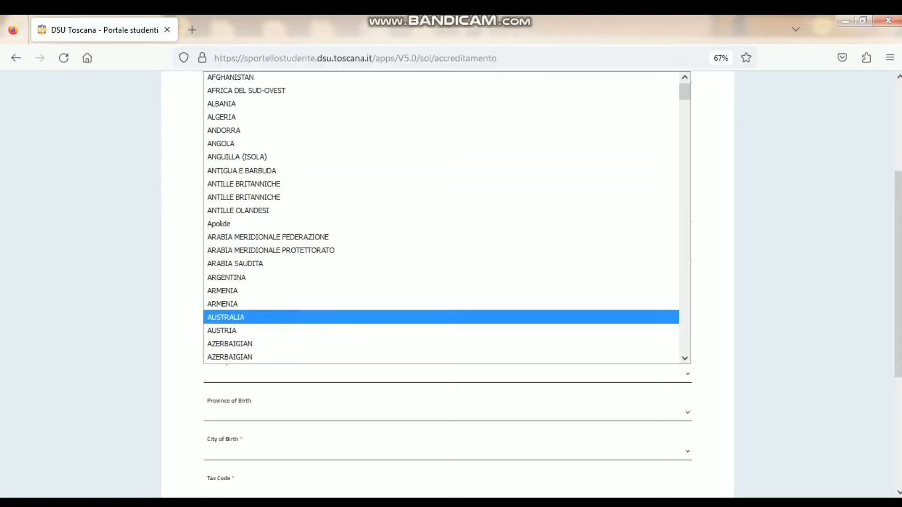
pyautogui.write('pak')
pyautogui.press('Return')
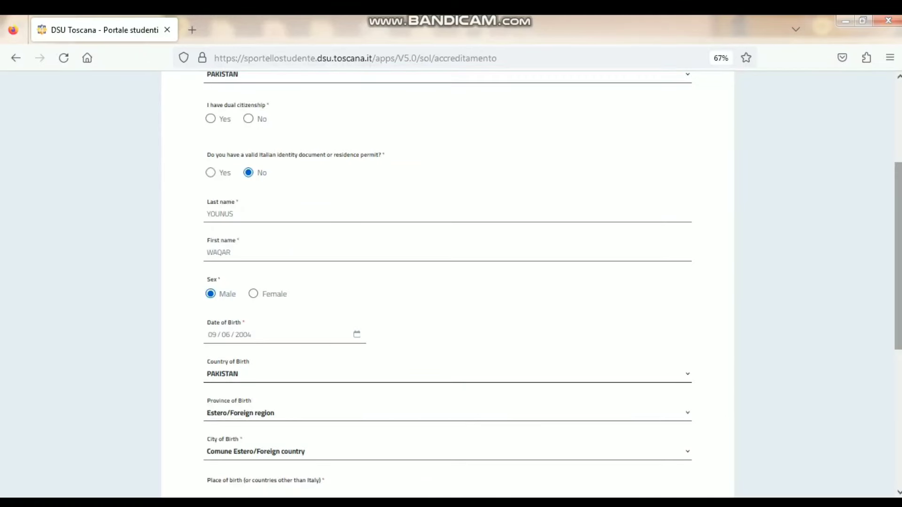
pyautogui.scroll(-5, 447, 282)
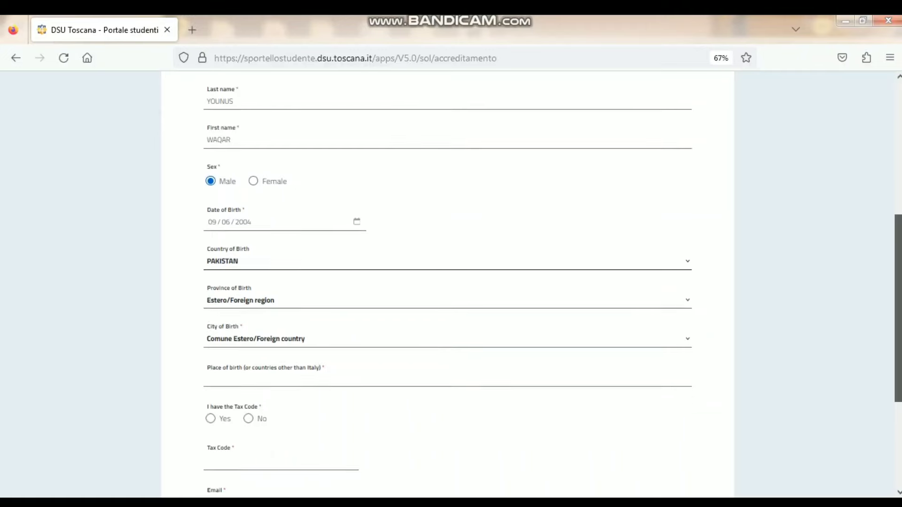
pyautogui.scroll(-1, 447, 282)
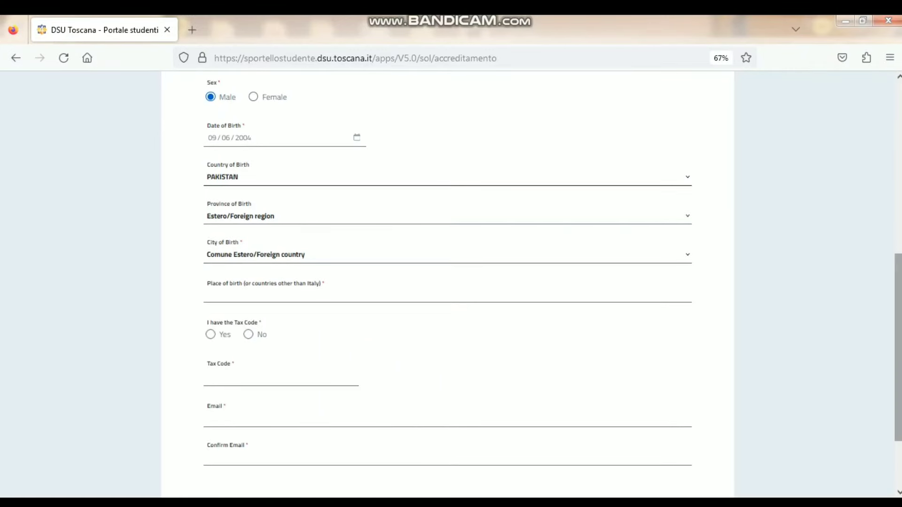
pyautogui.hotkey('ctrl', '+')
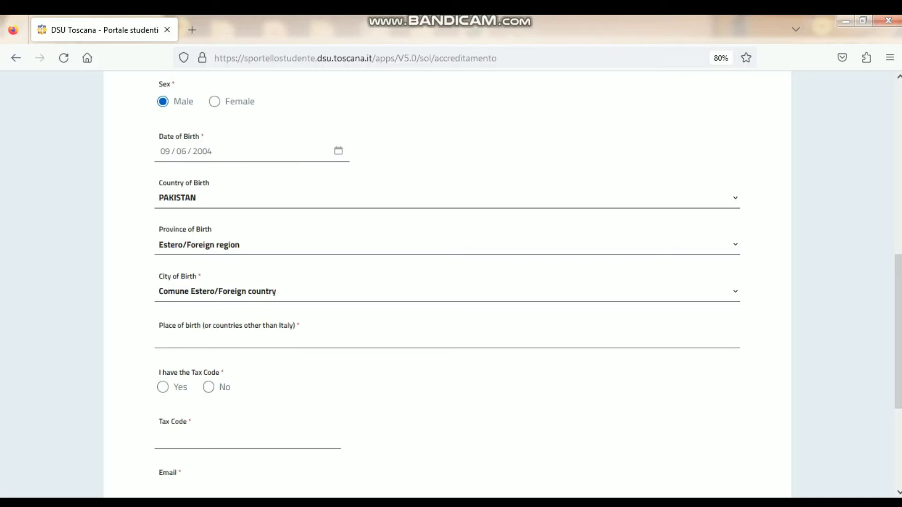
pyautogui.click(159, 338)
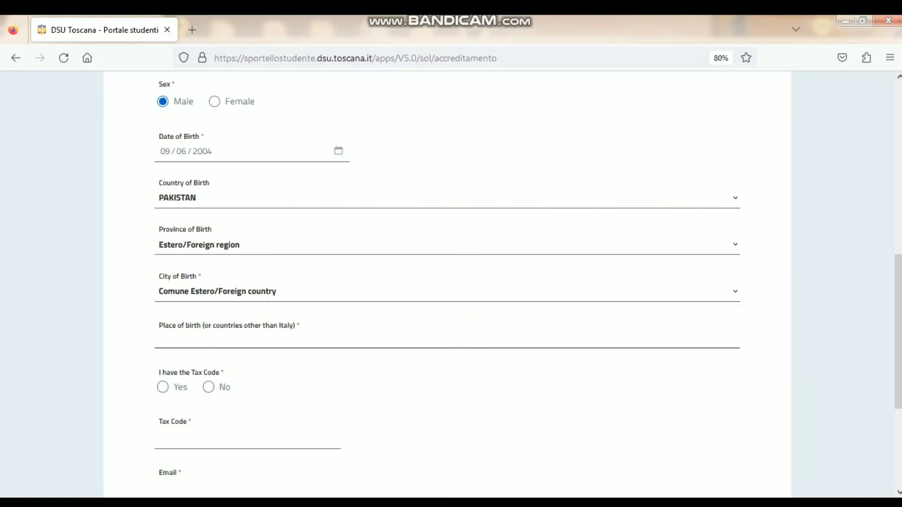
pyautogui.write('Pakis')
pyautogui.press('BackSpace')
pyautogui.press('BackSpace')
pyautogui.press('BackSpace')
pyautogui.press('BackSpace')
pyautogui.press('BackSpace')
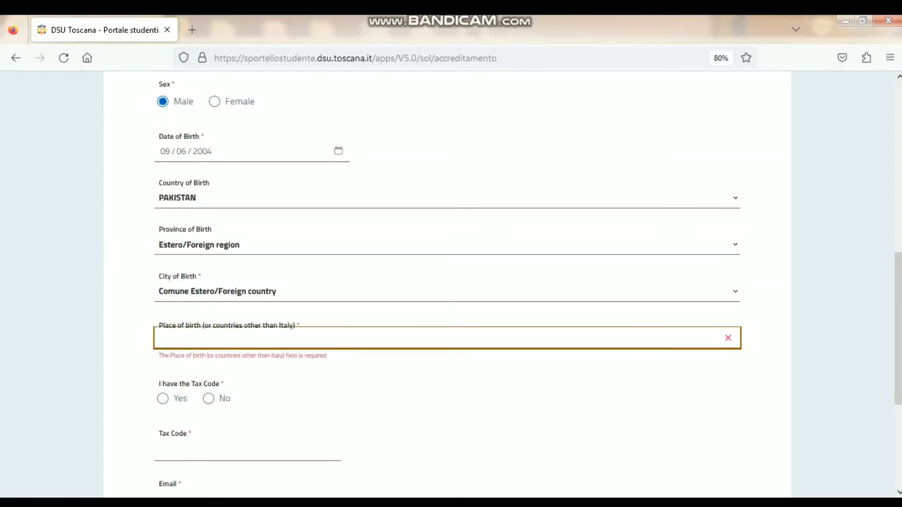
pyautogui.write('Sialko')
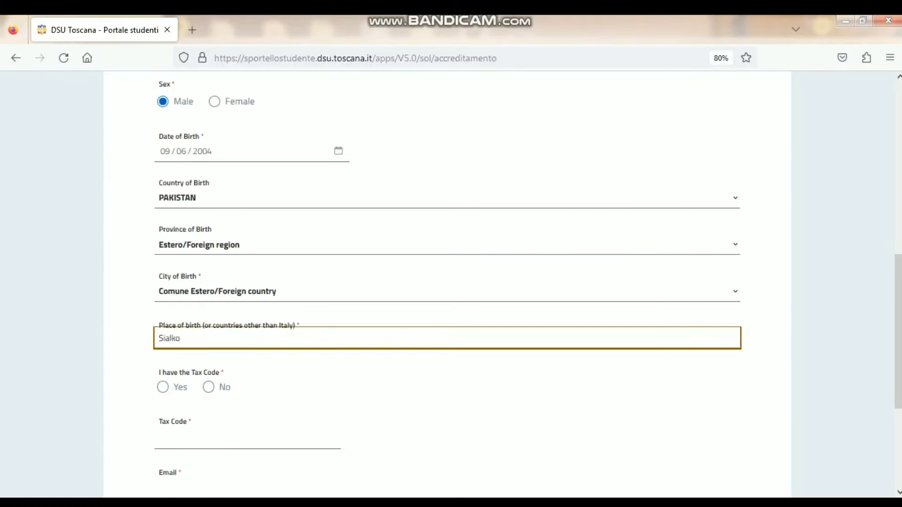
pyautogui.write('t, pakistan')
# - Answer the existing tax code question and calculate the tax code automatically
pyautogui.click(208, 387)
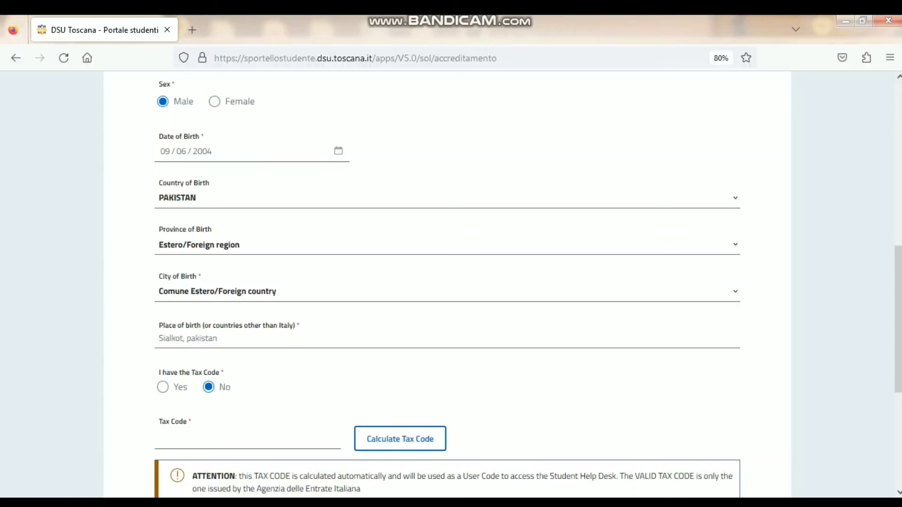
pyautogui.click(163, 387)
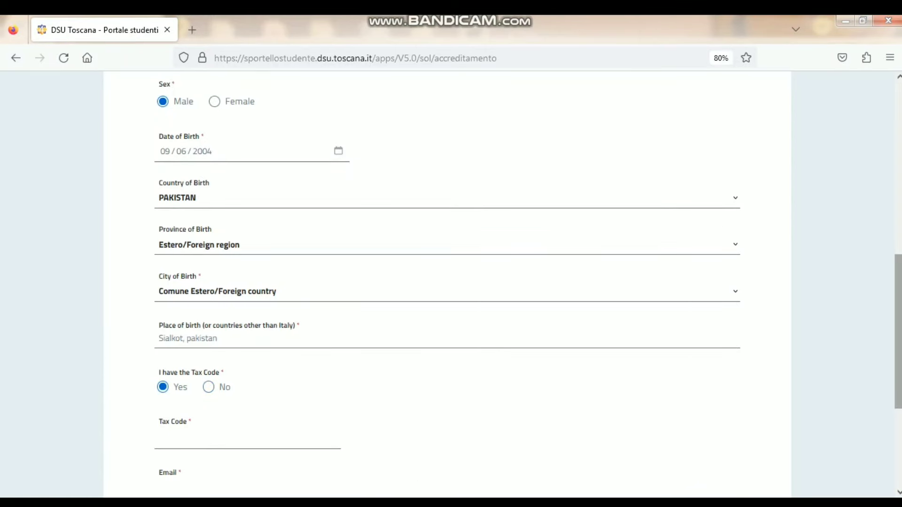
pyautogui.scroll(-3, 446, 282)
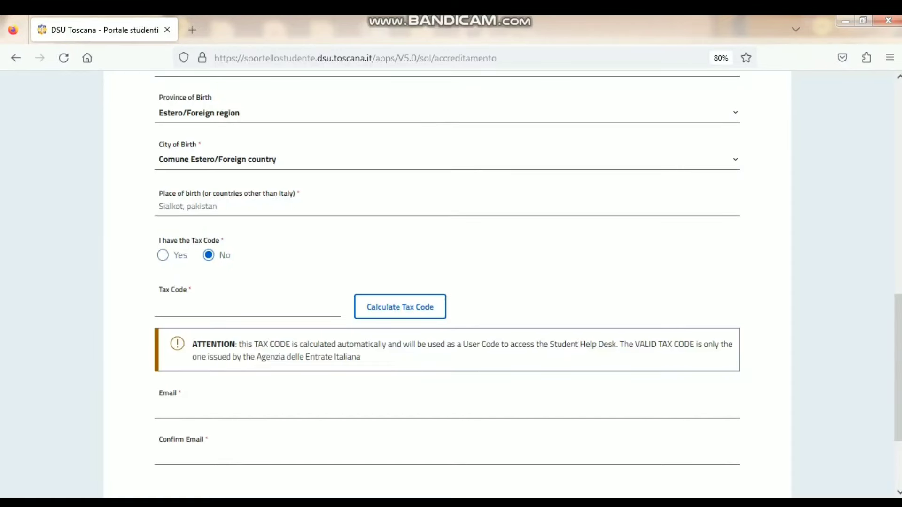
pyautogui.click(400, 307)
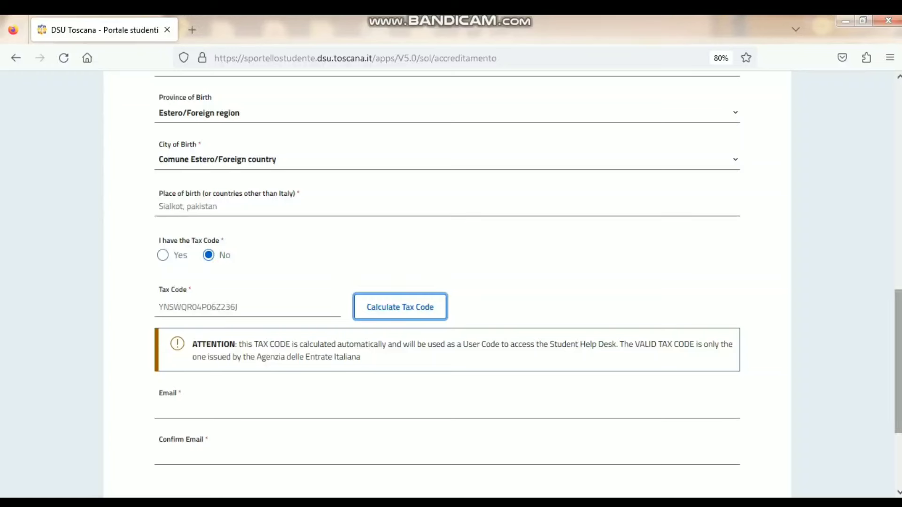
pyautogui.scroll(-3, 447, 282)
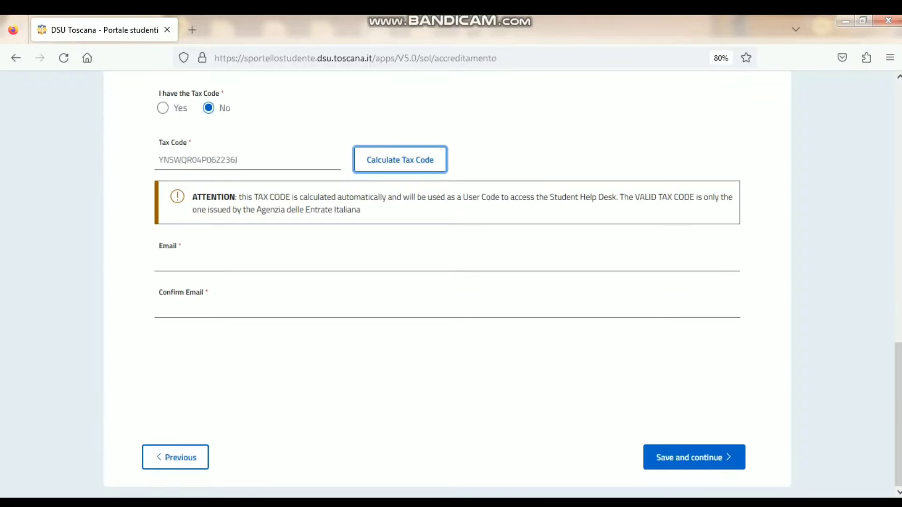
# - Enter the applicant's e-mail address in Email and Confirm Email, then save and continue
pyautogui.press('Tab')
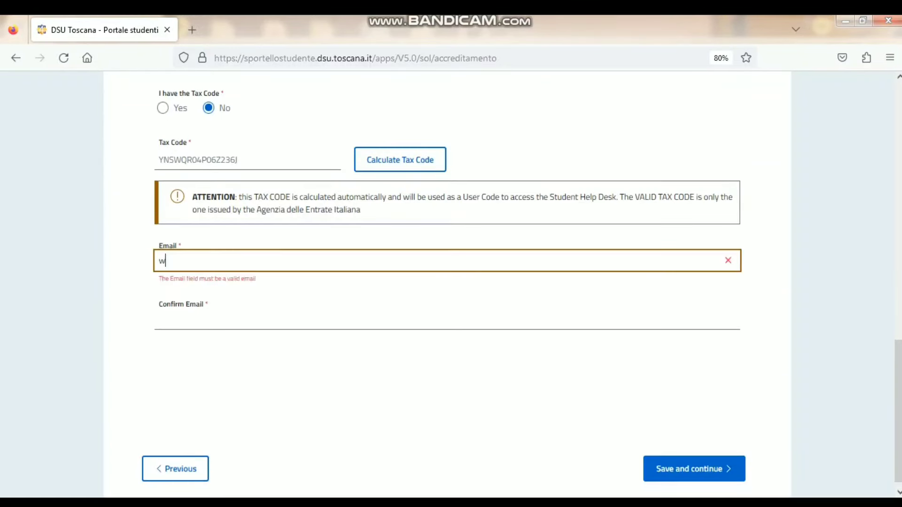
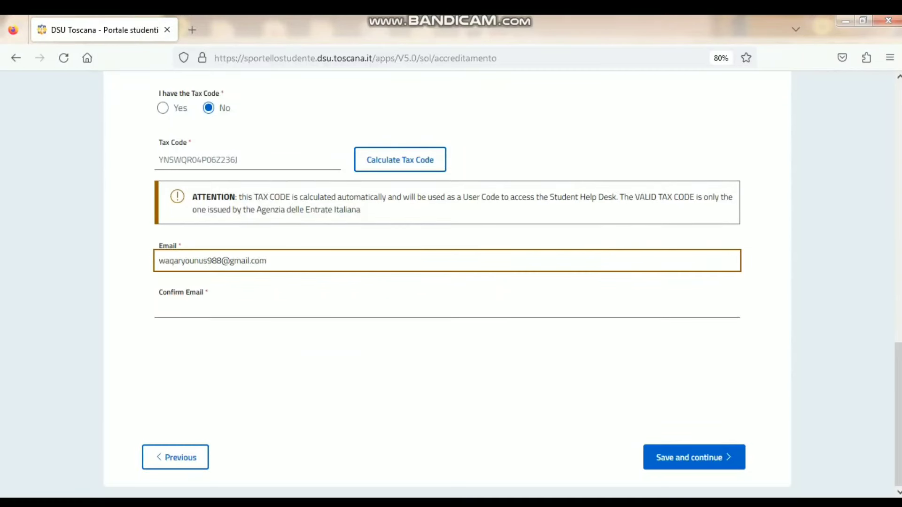
pyautogui.click(160, 307)
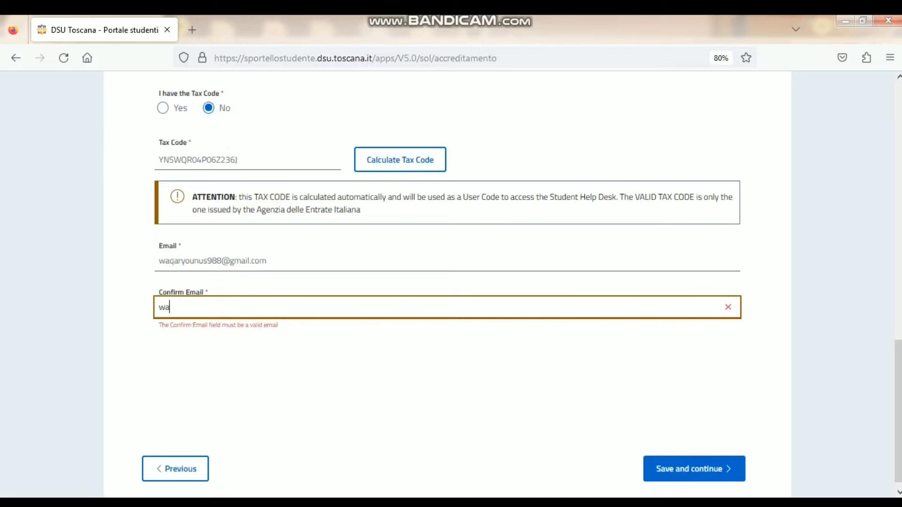
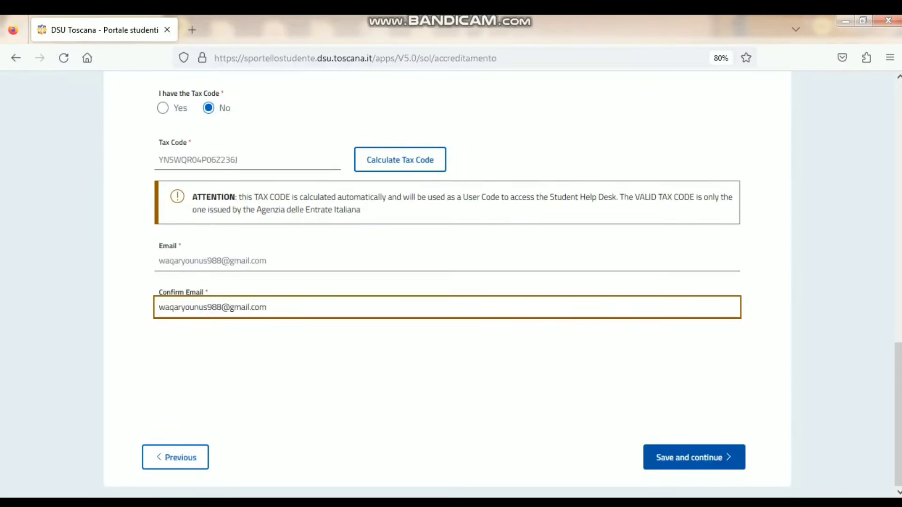
pyautogui.click(694, 458)
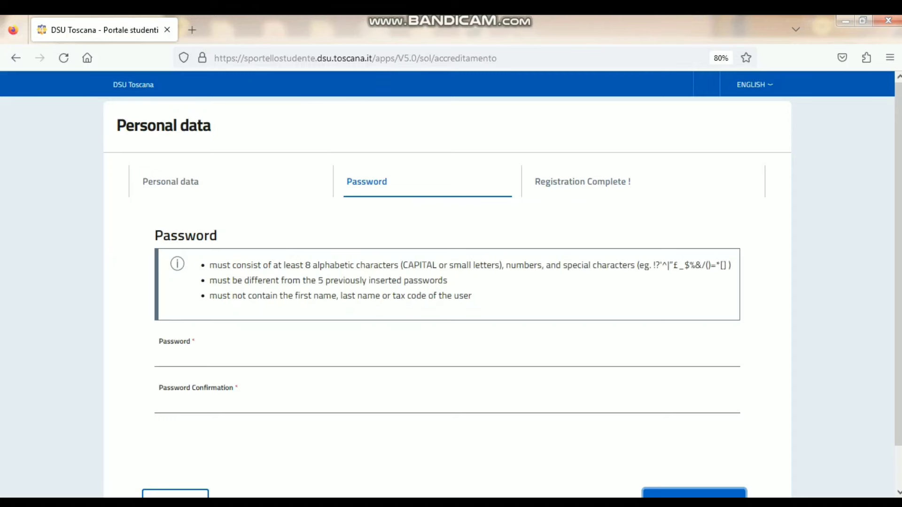
# - Type the account password and its confirmation, then attempt to save
pyautogui.scroll(-2, 897, 282)
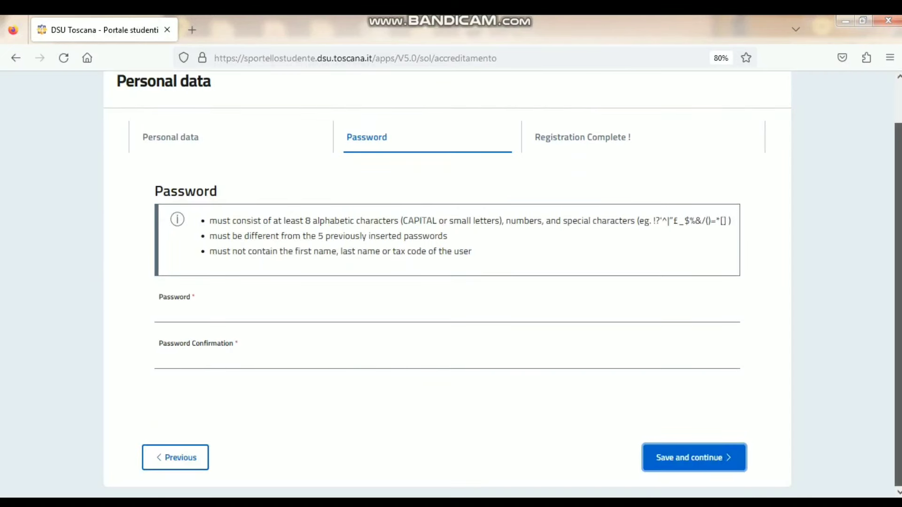
pyautogui.click(159, 312)
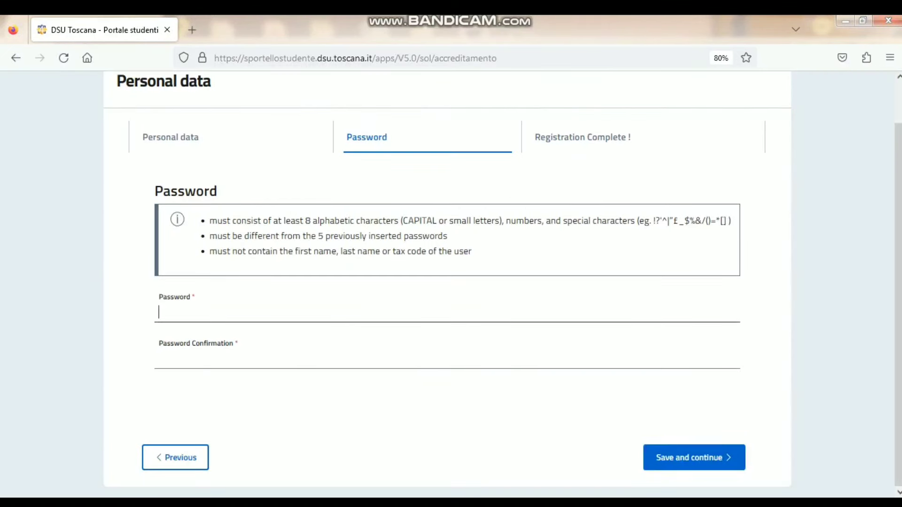
pyautogui.click(160, 358)
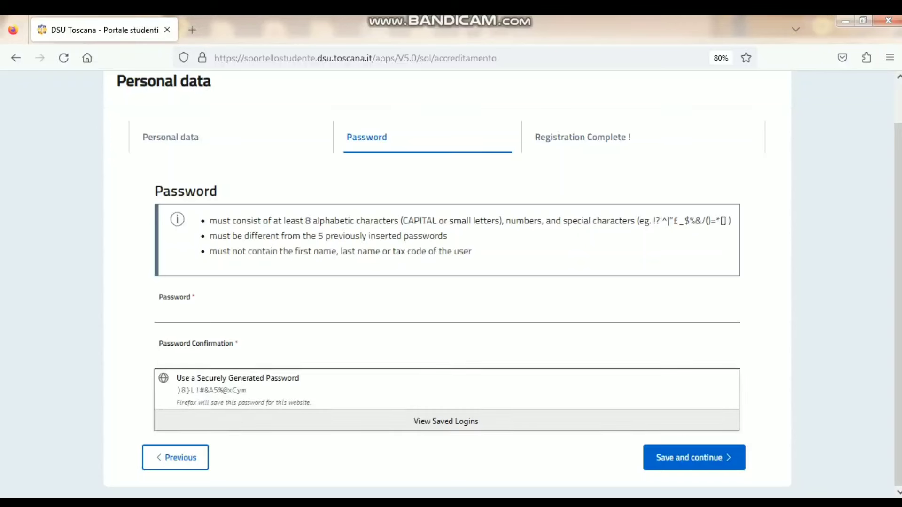
pyautogui.doubleClick(693, 457)
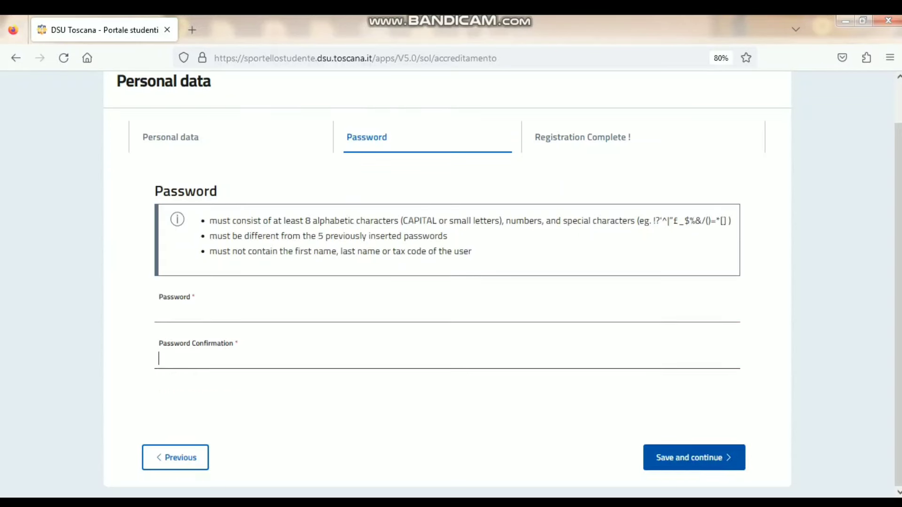
pyautogui.click(694, 457)
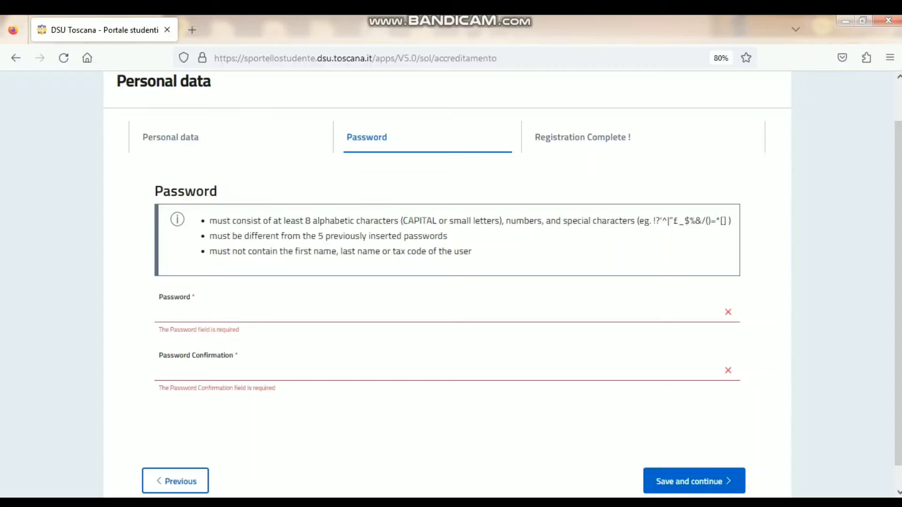
pyautogui.click(159, 311)
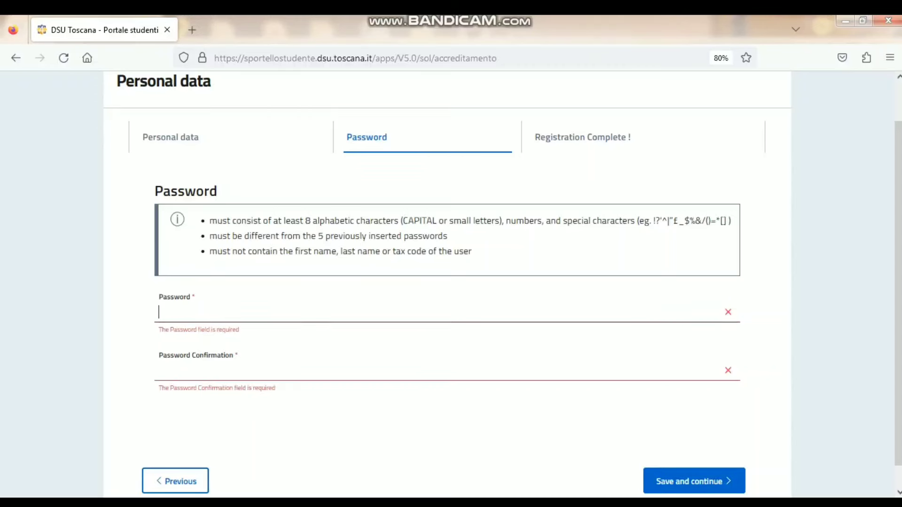
pyautogui.write('•••••••')
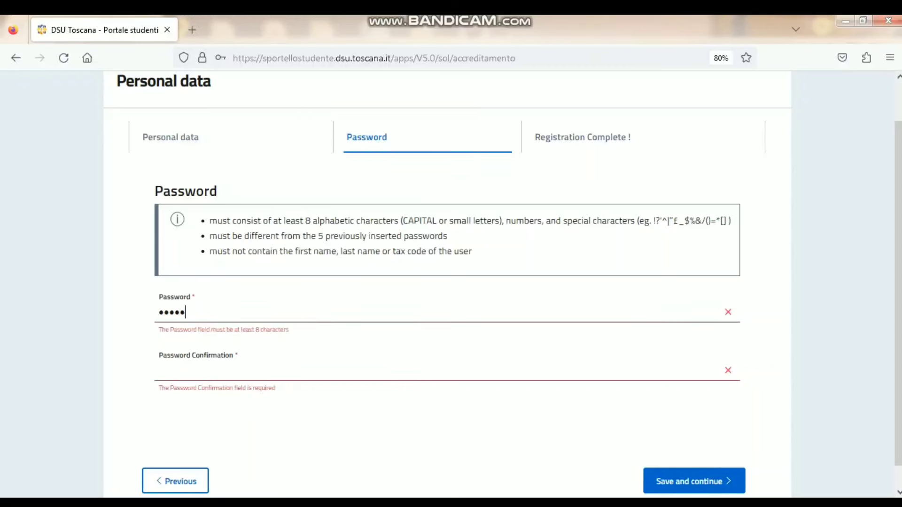
pyautogui.write('•••')
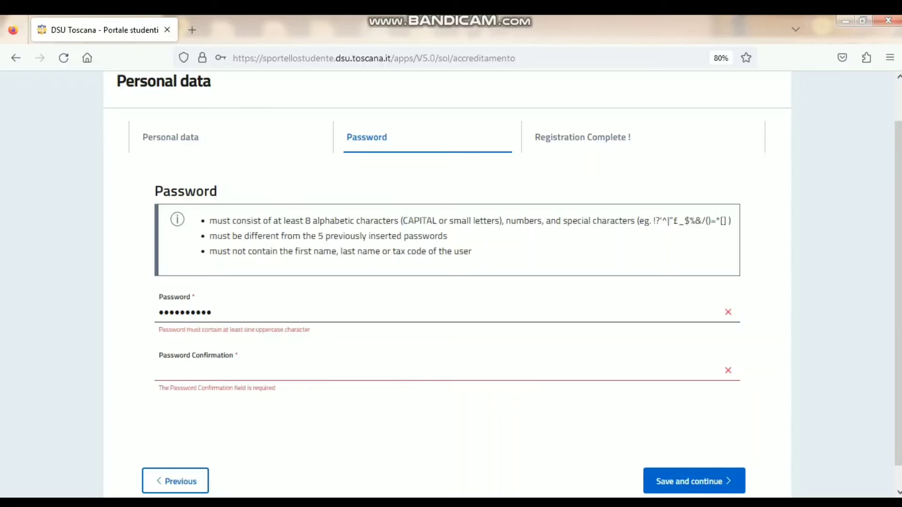
pyautogui.click(159, 371)
pyautogui.write('•••••••••')
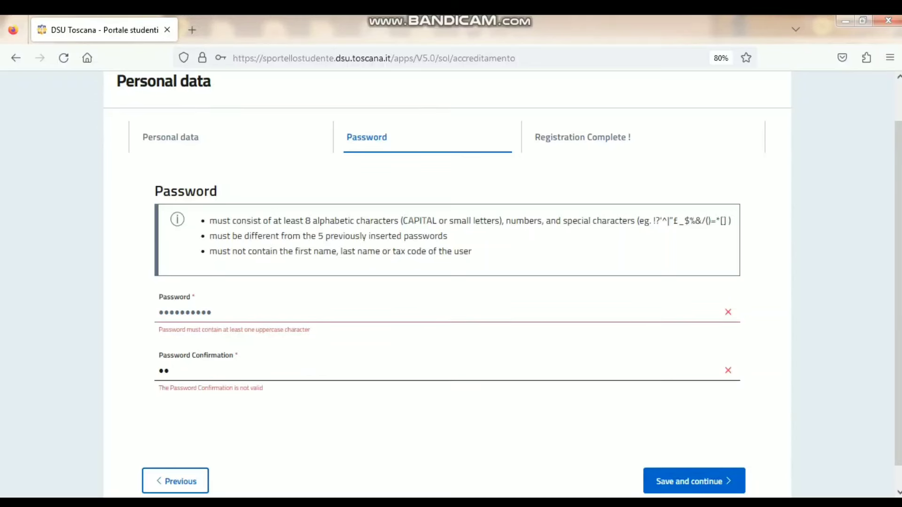
pyautogui.write('•')
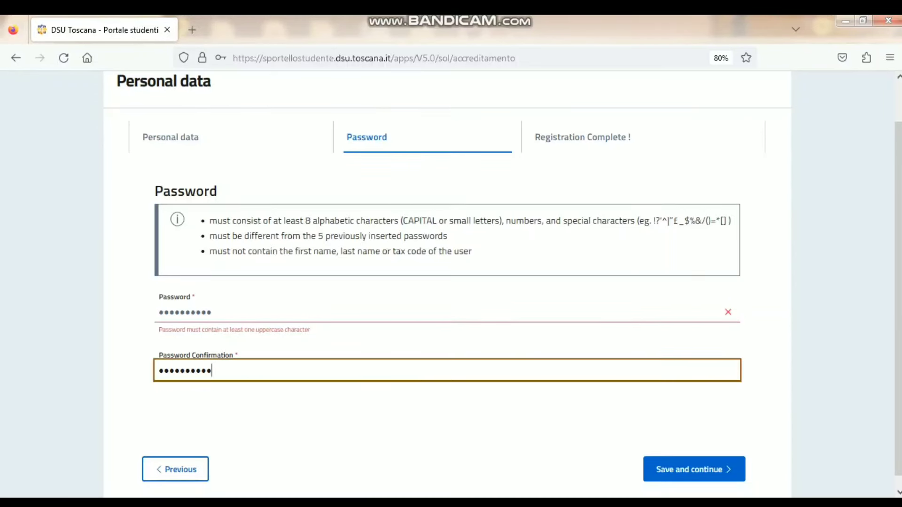
pyautogui.click(694, 469)
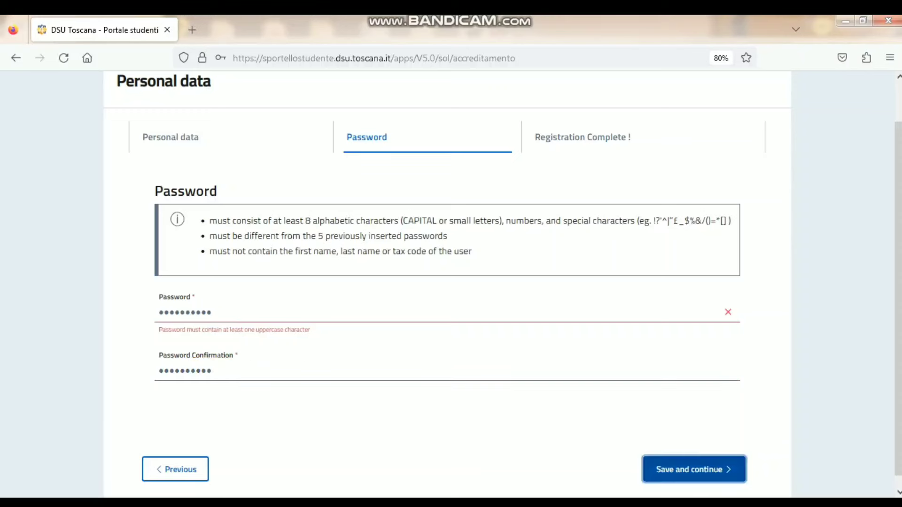
# - Retype the password and confirmation to fix validation errors, then save to complete registration
pyautogui.click(212, 312)
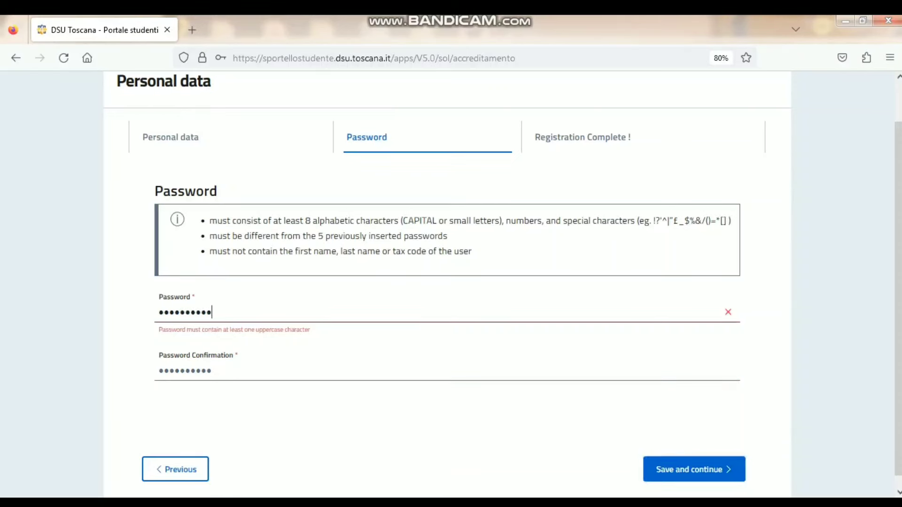
pyautogui.press('BackSpace')
pyautogui.press('BackSpace')
pyautogui.press('BackSpace')
pyautogui.press('BackSpace')
pyautogui.press('BackSpace')
pyautogui.press('BackSpace')
pyautogui.press('BackSpace')
pyautogui.press('BackSpace')
pyautogui.press('BackSpace')
pyautogui.press('BackSpace')
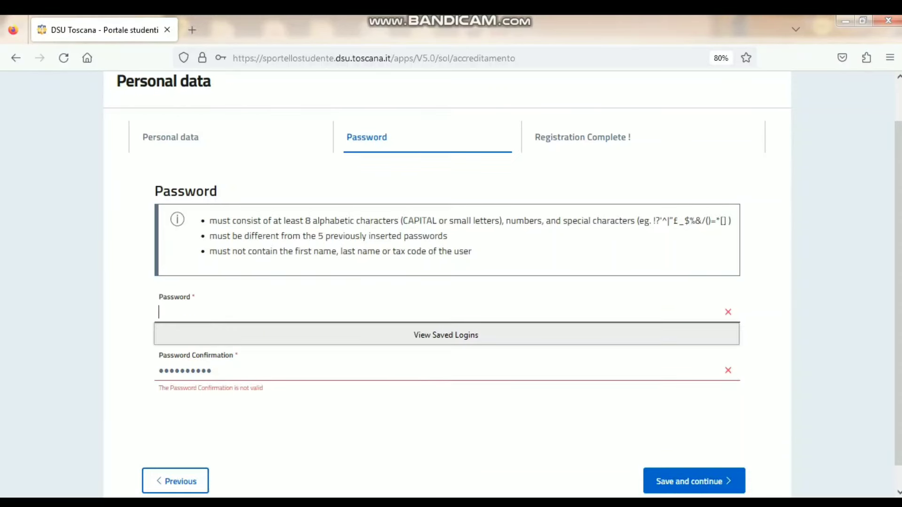
pyautogui.write('•')
pyautogui.press('BackSpace')
pyautogui.write('••••••••••')
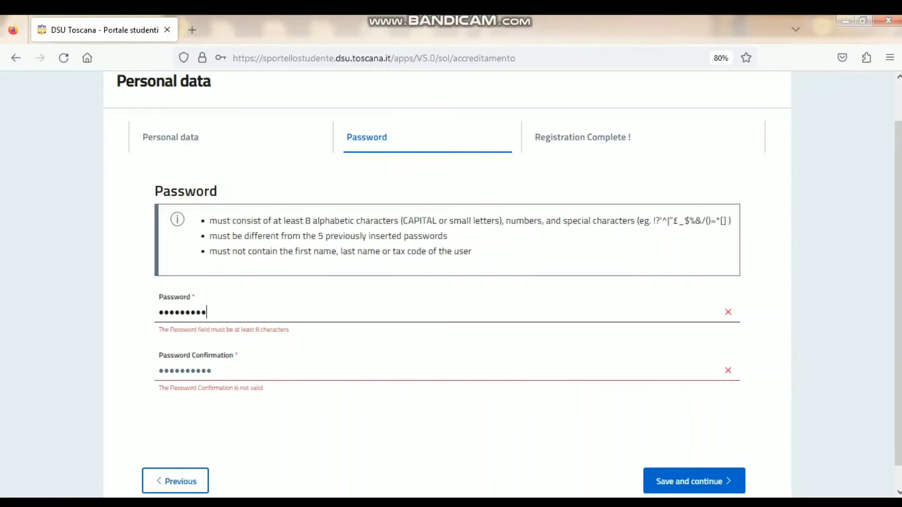
pyautogui.click(447, 423)
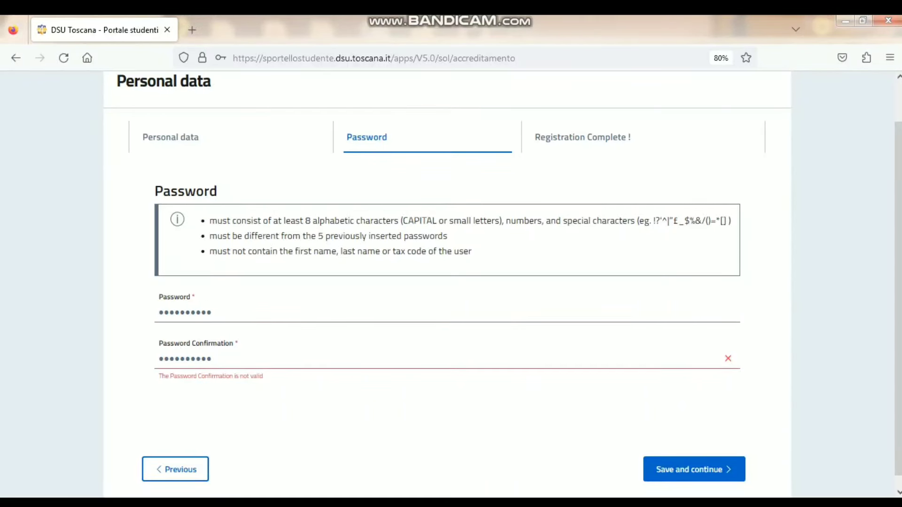
pyautogui.click(212, 359)
pyautogui.press('BackSpace')
pyautogui.press('BackSpace')
pyautogui.press('BackSpace')
pyautogui.press('BackSpace')
pyautogui.press('BackSpace')
pyautogui.press('BackSpace')
pyautogui.press('BackSpace')
pyautogui.press('BackSpace')
pyautogui.press('BackSpace')
pyautogui.press('BackSpace')
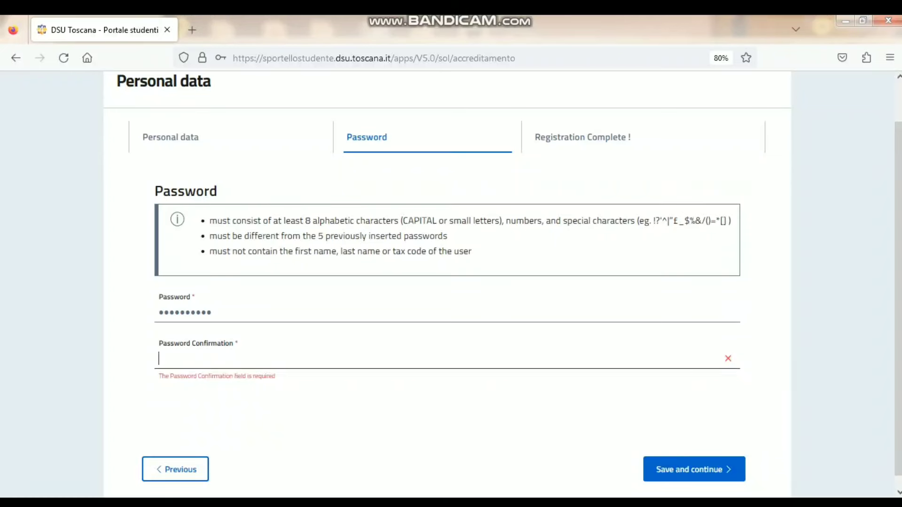
pyautogui.write('••••••••••')
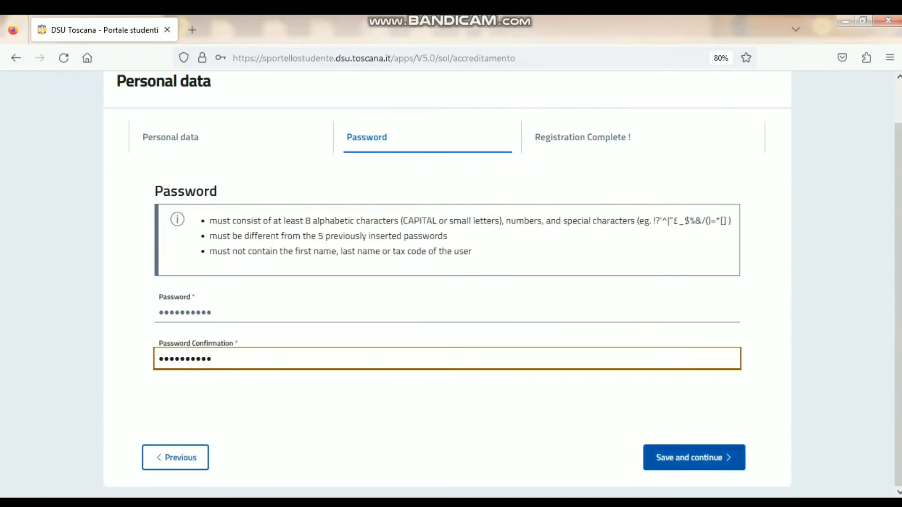
pyautogui.click(693, 458)
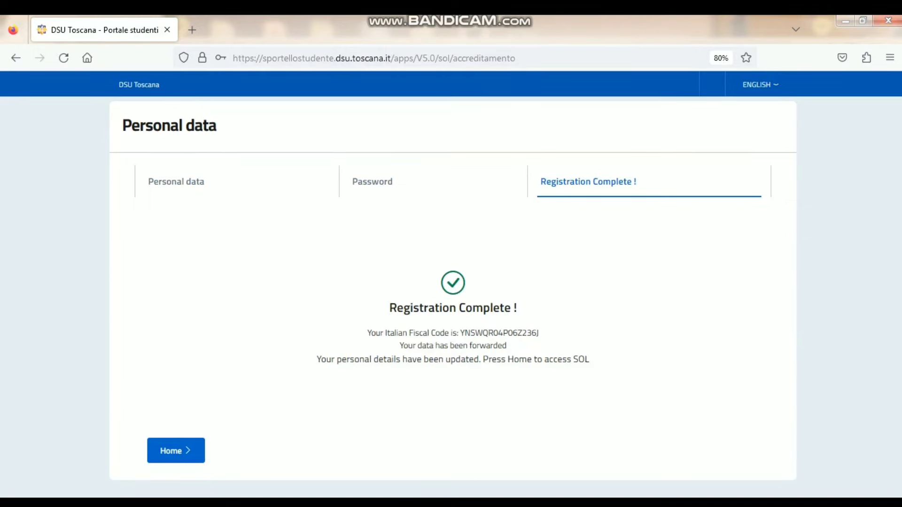
# - Go to Home, open the credentials login, and sign in with the tax code and password
pyautogui.click(176, 450)
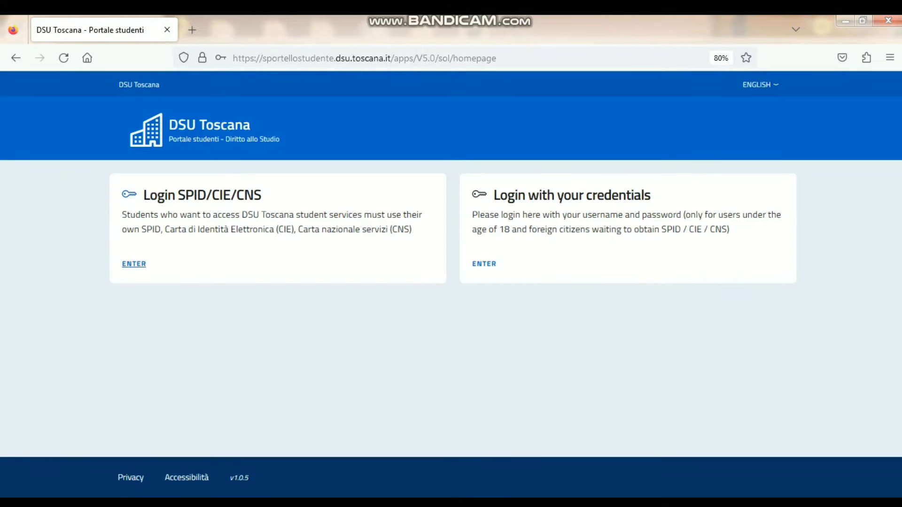
pyautogui.click(134, 263)
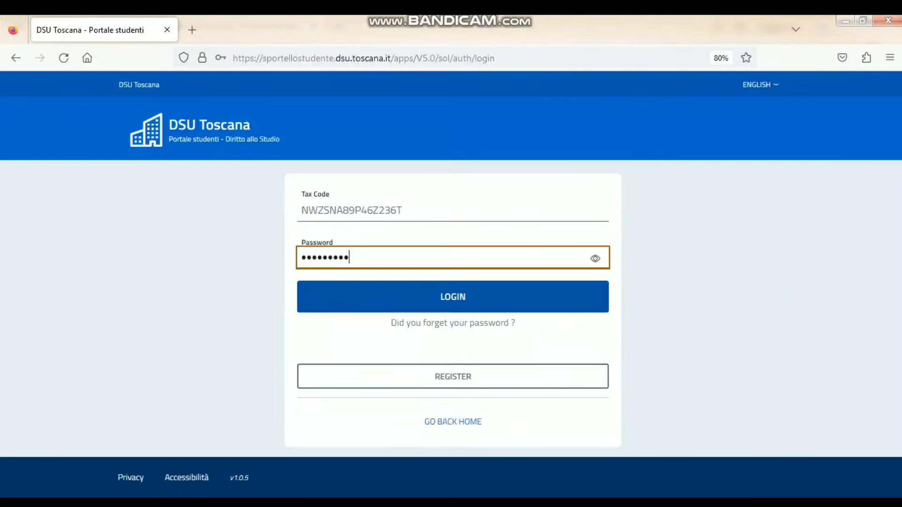
pyautogui.click(453, 297)
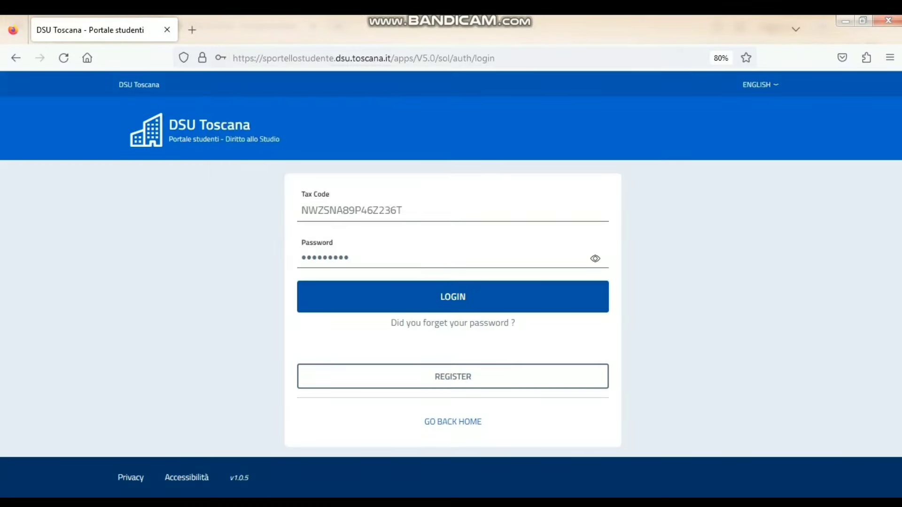
pyautogui.click(453, 258)
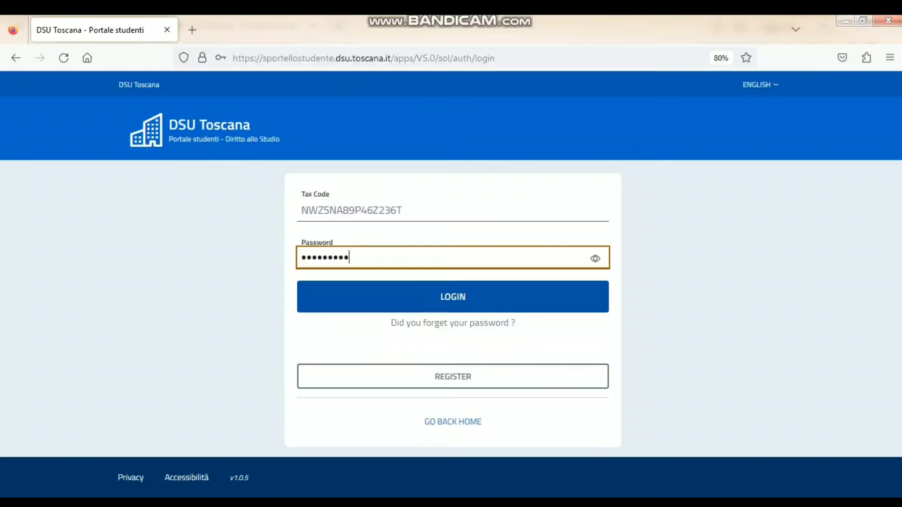
pyautogui.click(452, 297)
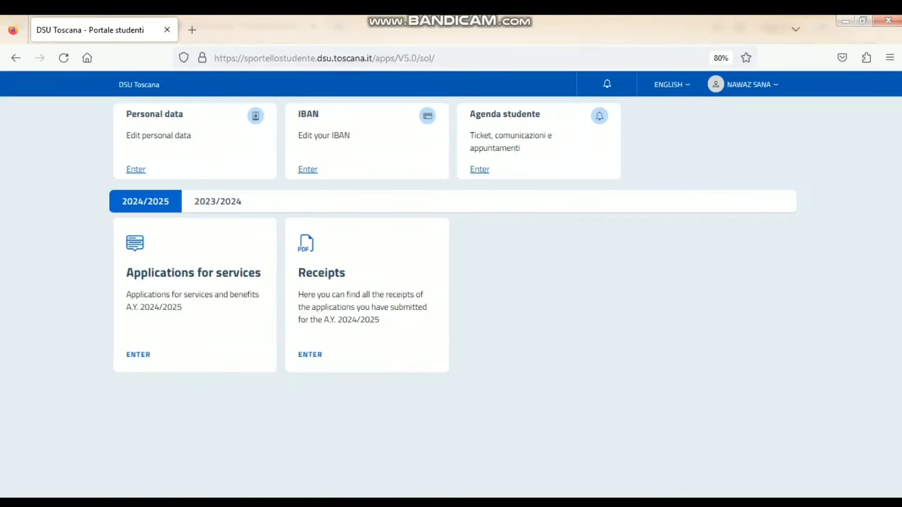
# - Open Applications for services, then APPLICATION for SCHOLARSHIP, tick the GDPR checkbox and save
pyautogui.click(138, 354)
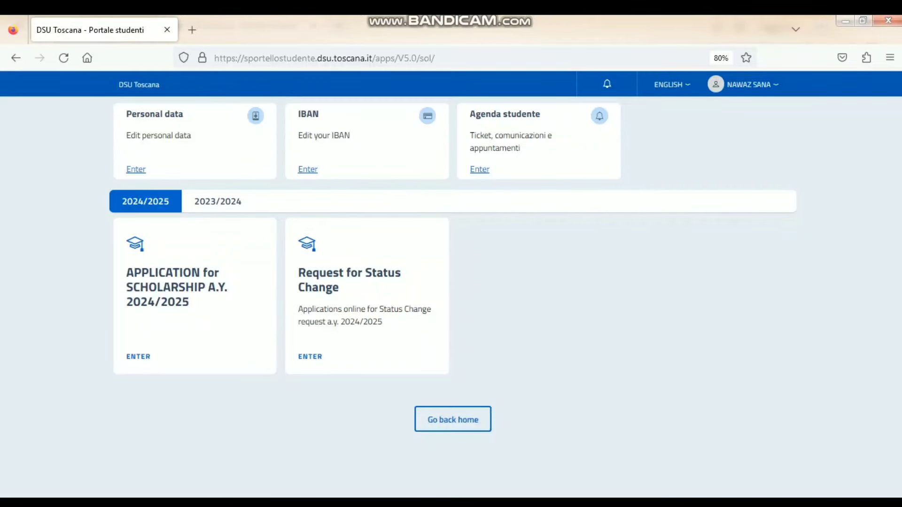
pyautogui.click(138, 357)
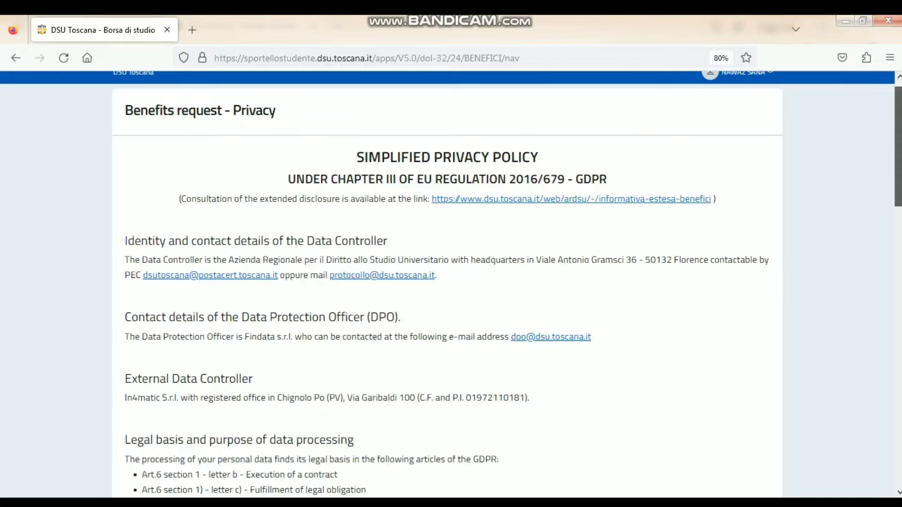
pyautogui.scroll(-8, 450, 283)
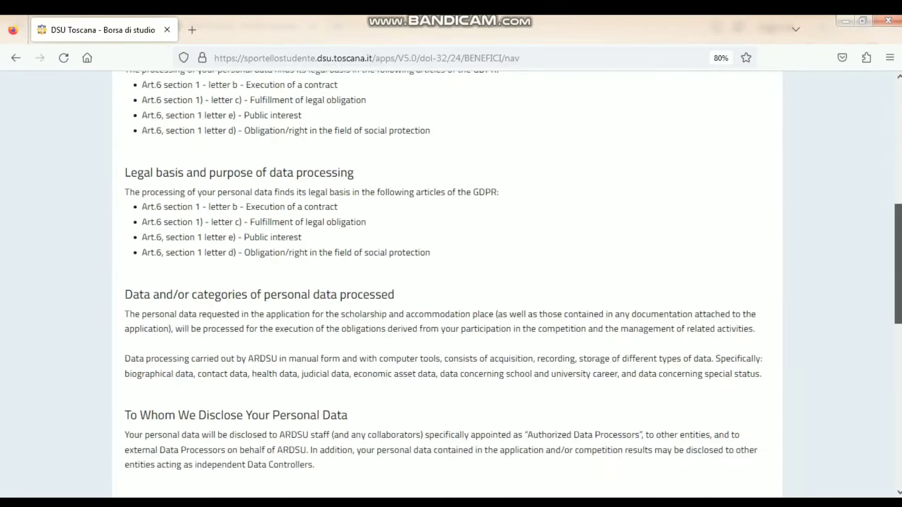
pyautogui.scroll(-12, 451, 284)
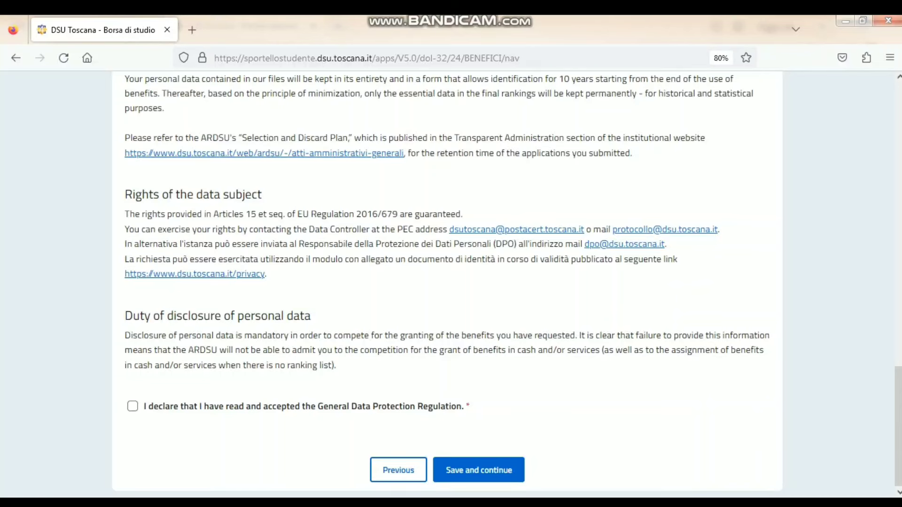
pyautogui.click(132, 406)
pyautogui.click(478, 469)
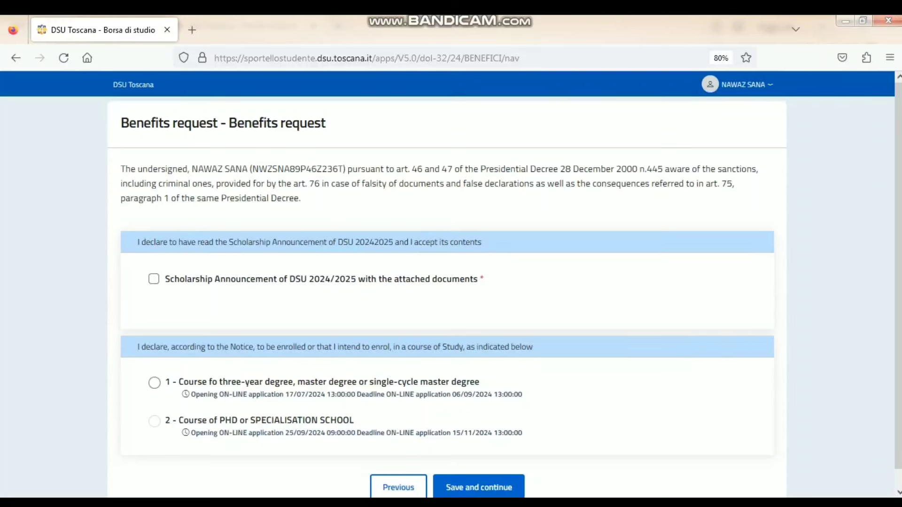
# - Accept the scholarship announcement, declare a three-year or master degree course, and save
pyautogui.click(153, 278)
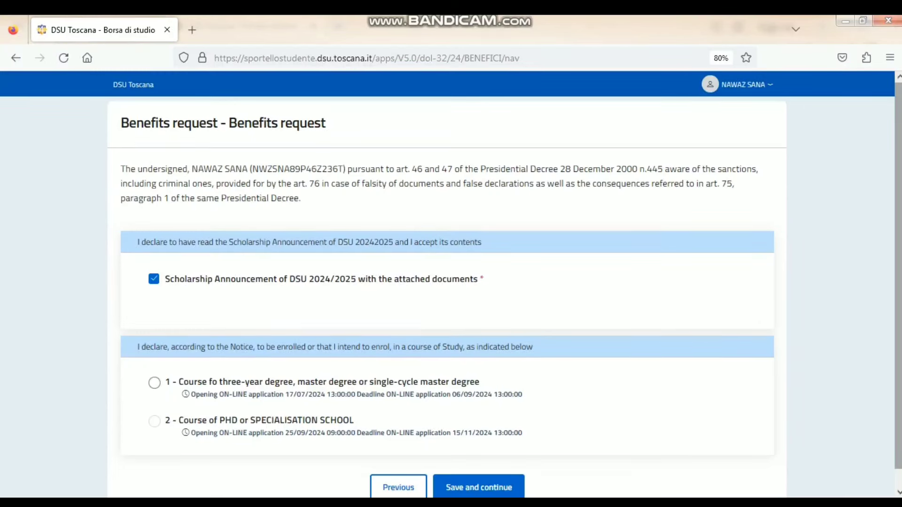
pyautogui.scroll(-1, 451, 284)
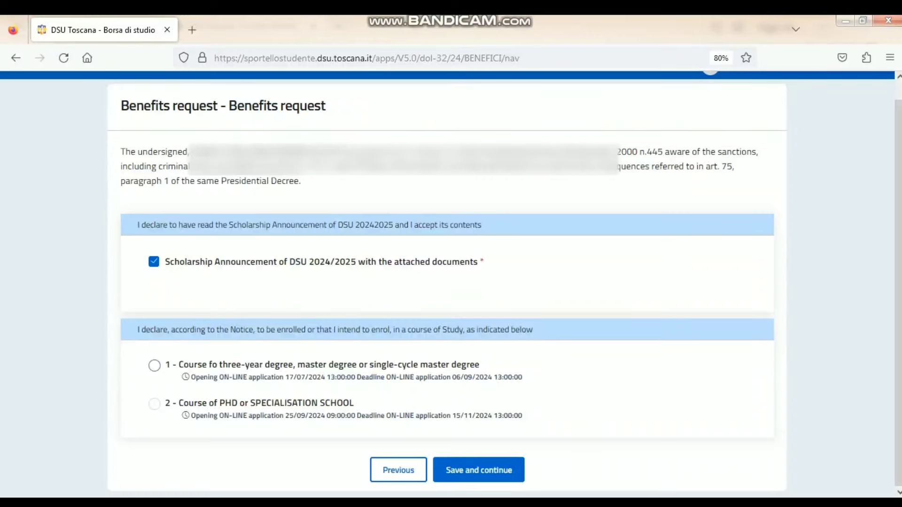
pyautogui.click(154, 365)
pyautogui.click(479, 470)
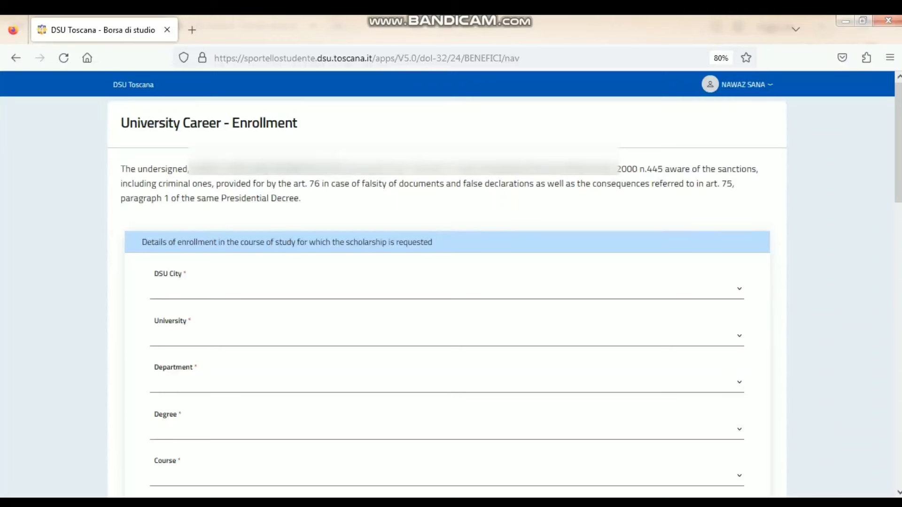
# - Choose SIENA as the DSU city and UNIVERSITA' DI SIENA as the university
pyautogui.click(447, 288)
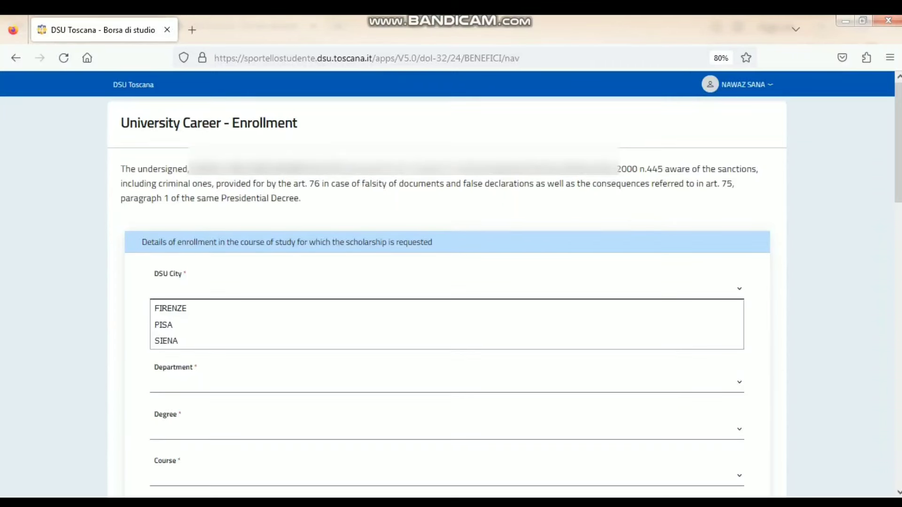
pyautogui.press('Down')
pyautogui.press('Down')
pyautogui.press('Down')
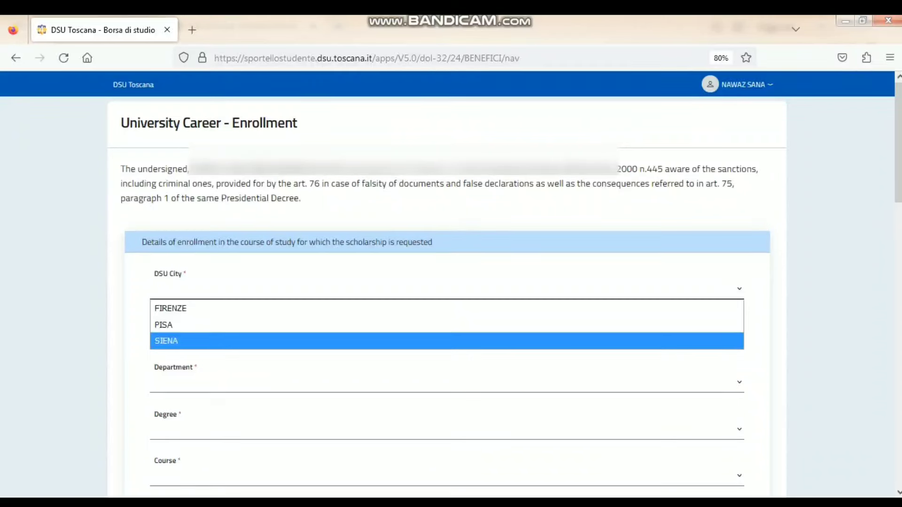
pyautogui.press('Return')
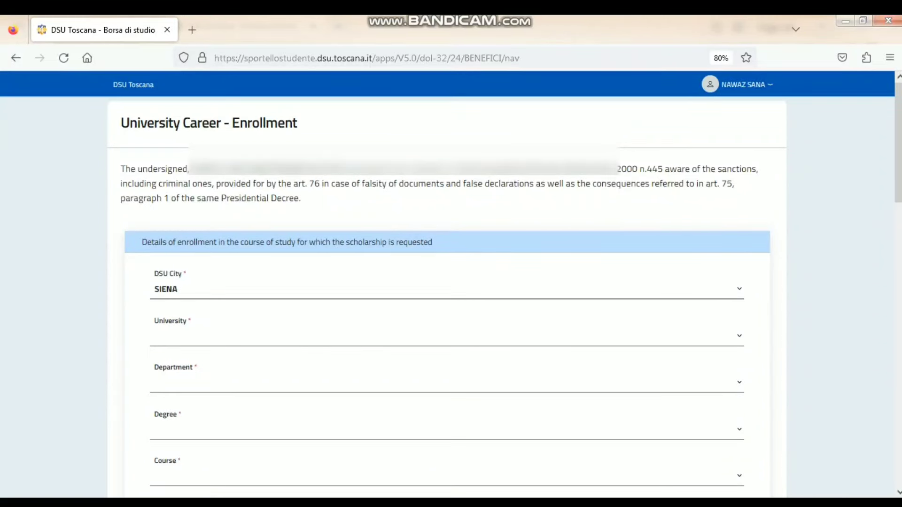
pyautogui.click(447, 335)
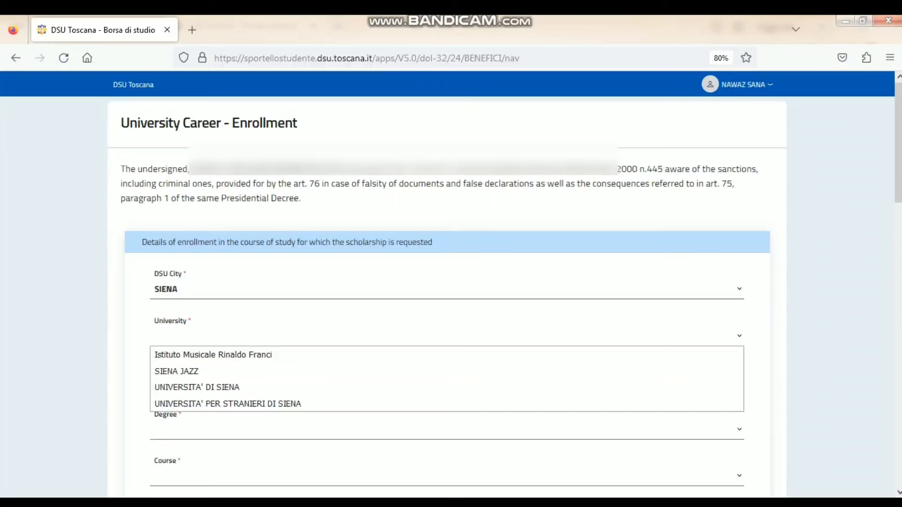
pyautogui.press('Down')
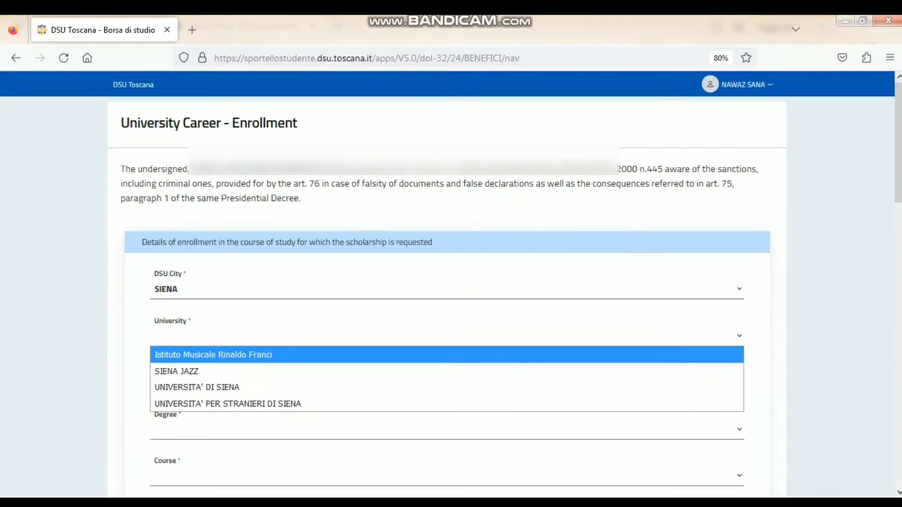
pyautogui.press('Down')
pyautogui.press('Down')
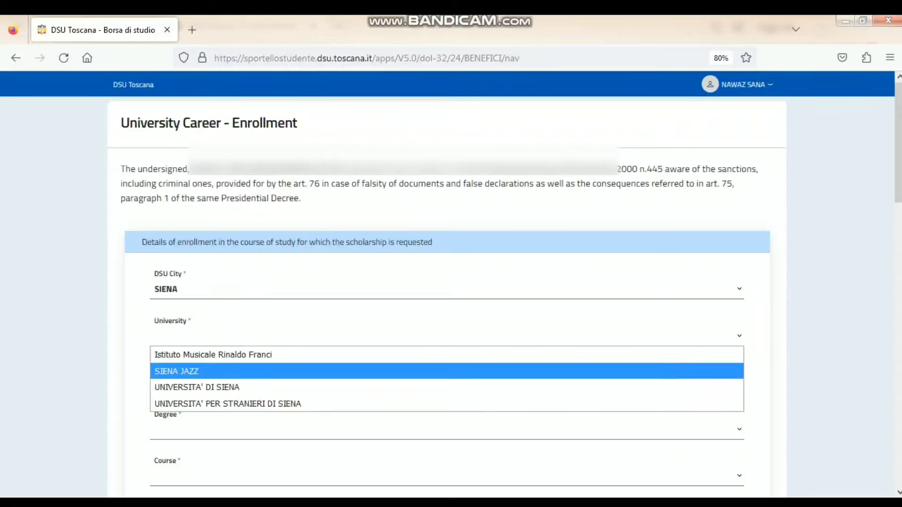
pyautogui.press('Return')
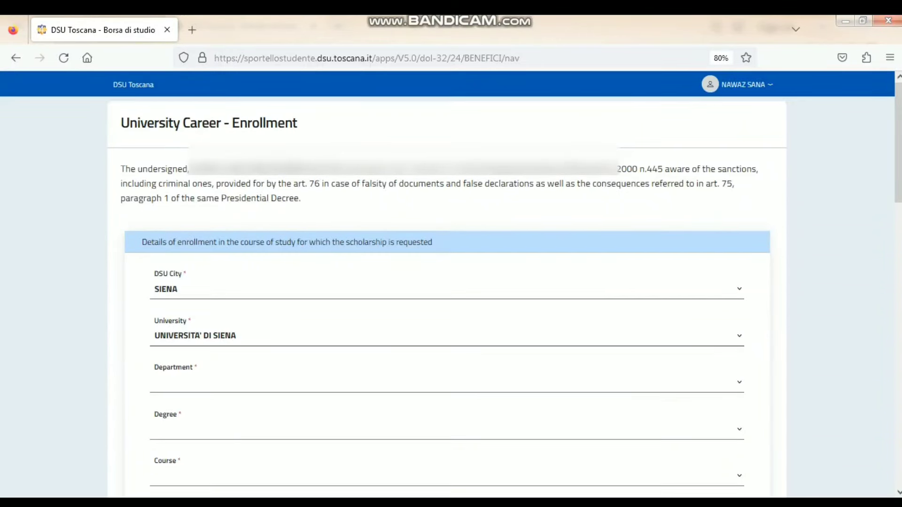
# - Set department Economia Politica e Statistica, degree Laurea magistrale, and course D254 - ECONOMICS
pyautogui.scroll(-5, 748, 430)
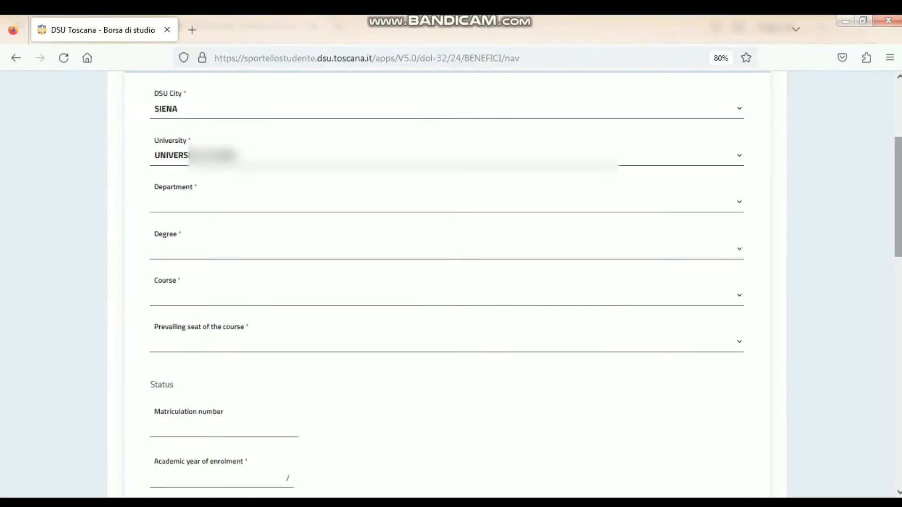
pyautogui.click(739, 202)
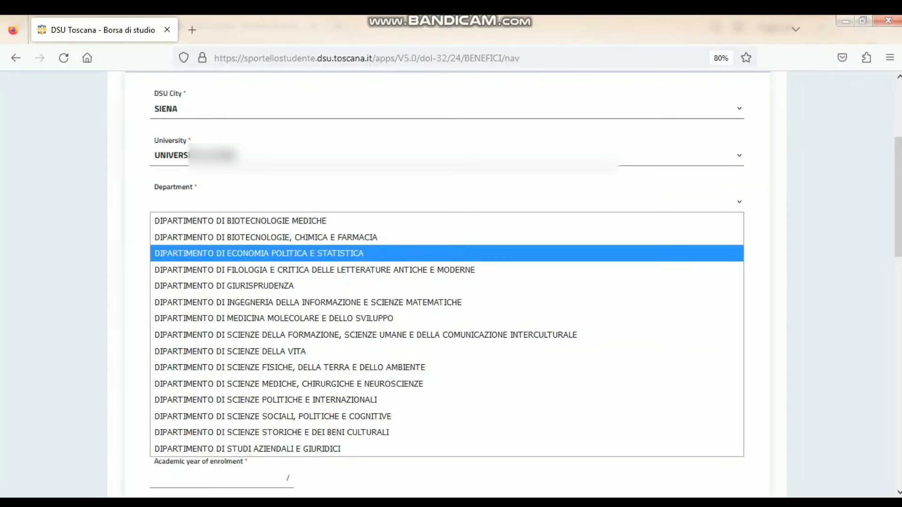
pyautogui.click(259, 253)
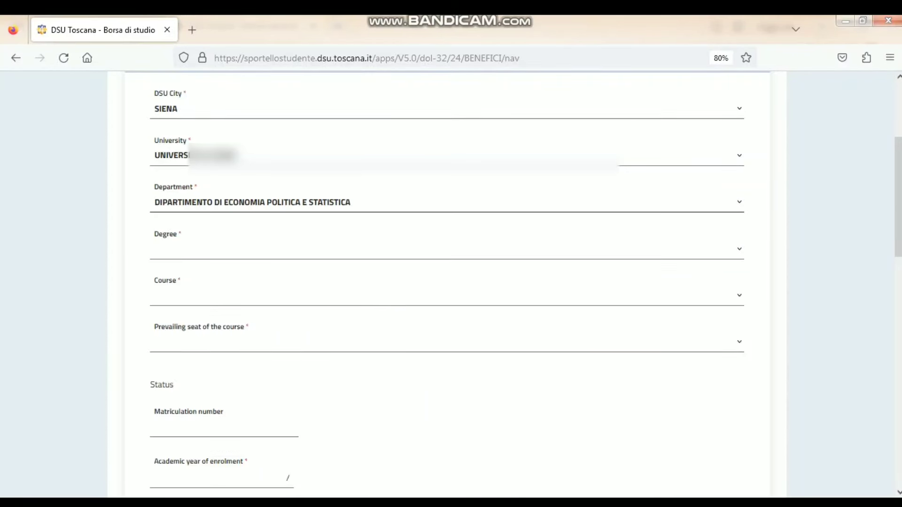
pyautogui.click(447, 249)
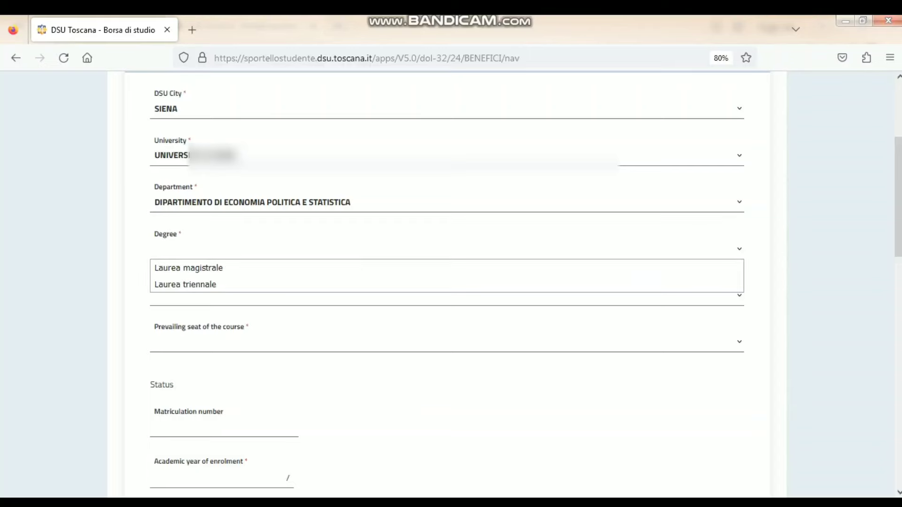
pyautogui.click(188, 268)
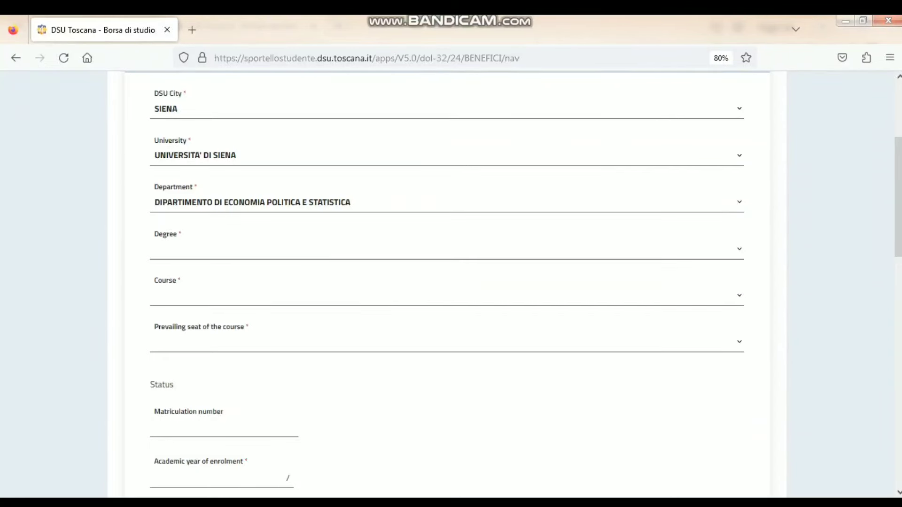
pyautogui.click(447, 296)
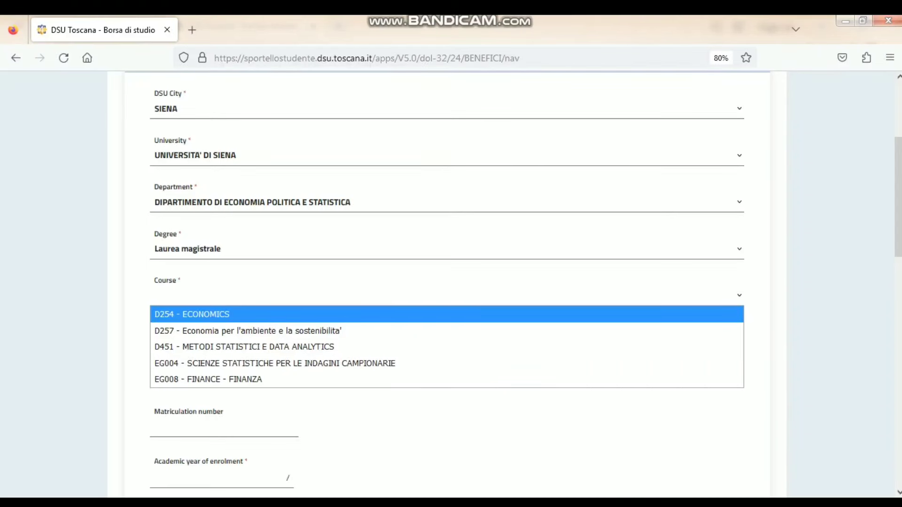
pyautogui.click(191, 314)
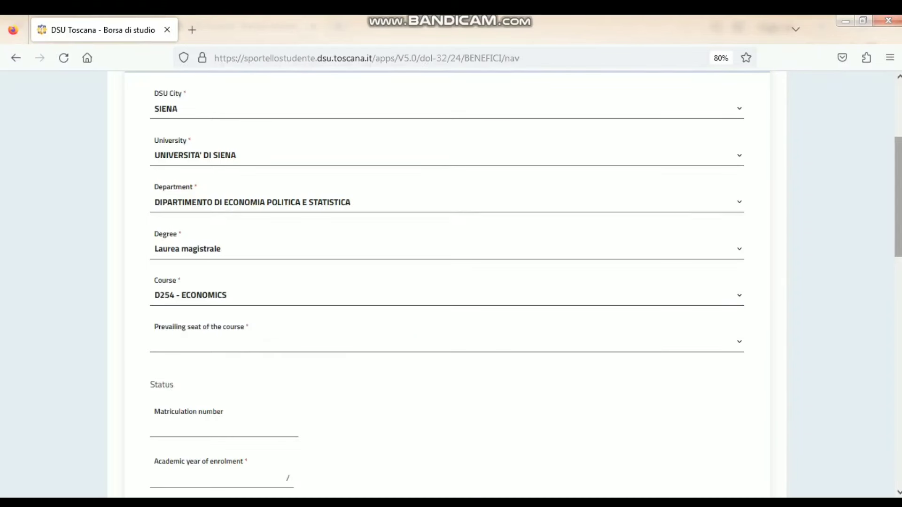
pyautogui.scroll(-3, 446, 282)
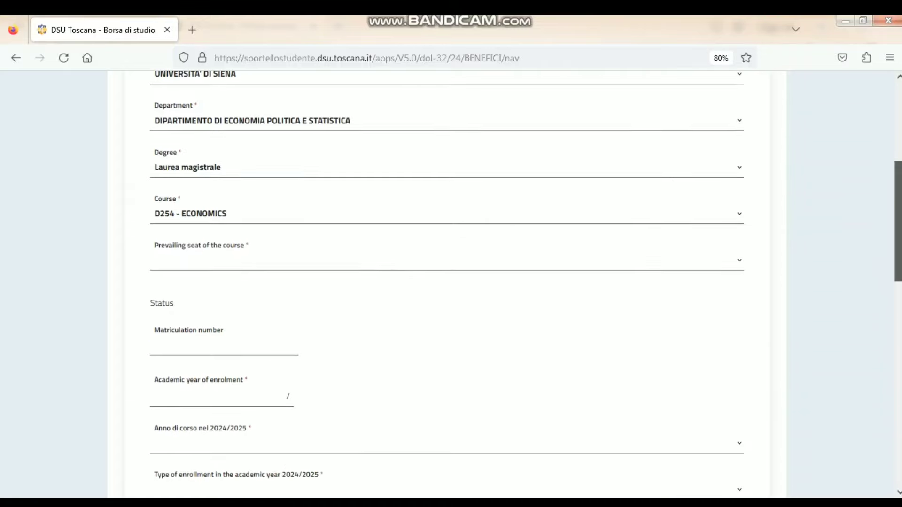
# - Set SIENA as the course's prevailing seat
pyautogui.click(446, 220)
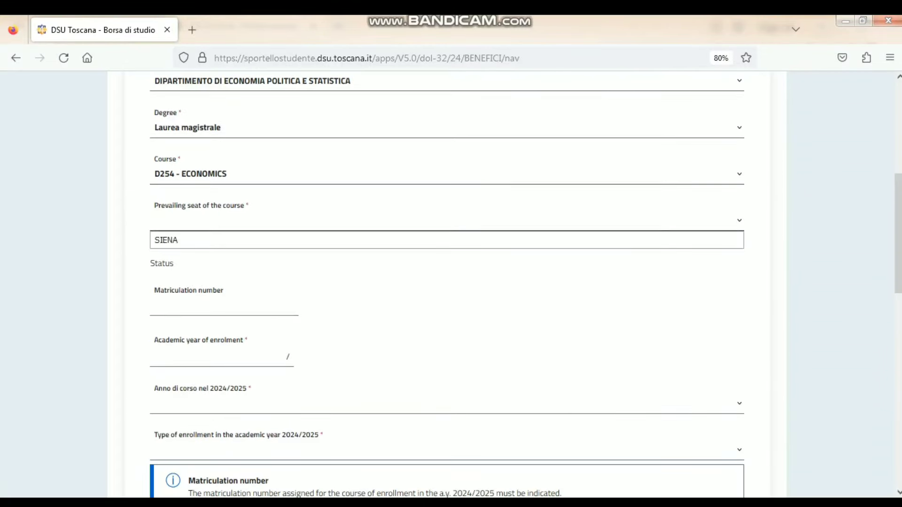
pyautogui.click(446, 240)
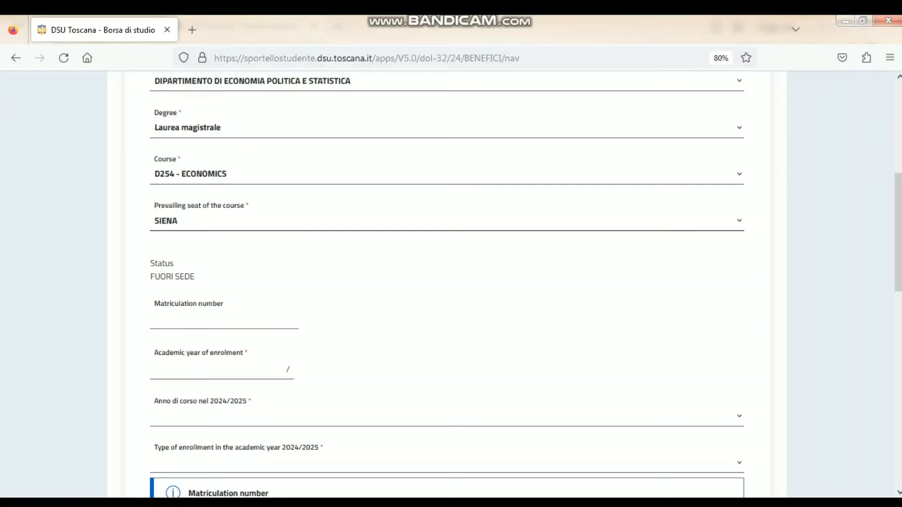
pyautogui.click(223, 319)
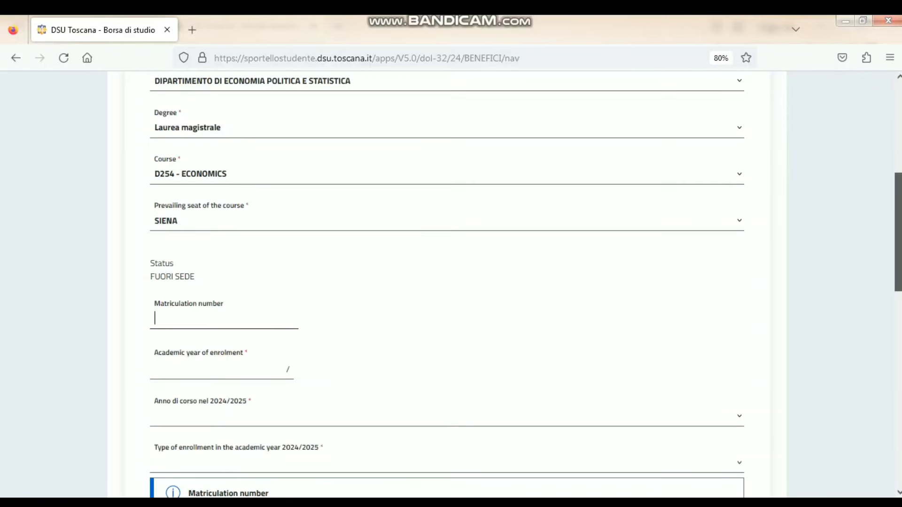
pyautogui.scroll(-2, 898, 235)
pyautogui.moveTo(898, 262); pyautogui.dragTo(898, 264)
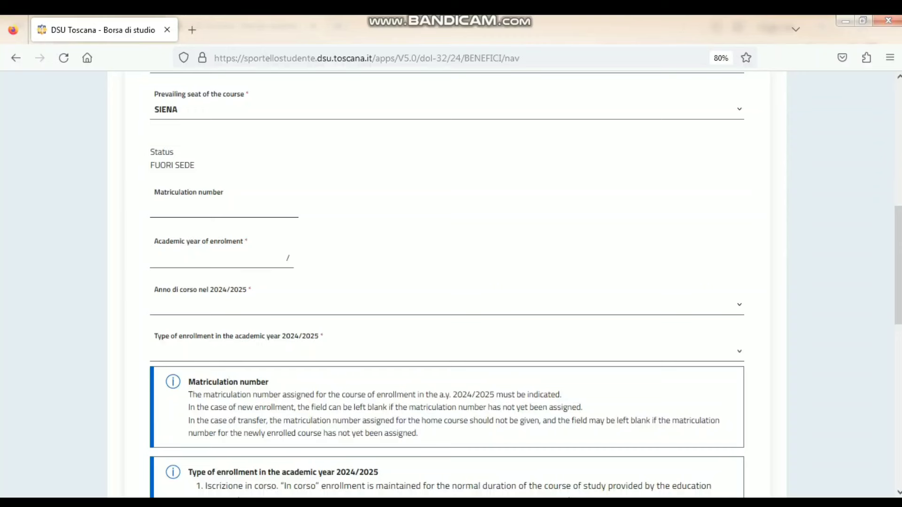
# - Enter 2024 as the academic year of enrolment and choose first year for 2024/2025
pyautogui.click(215, 258)
pyautogui.write('2024')
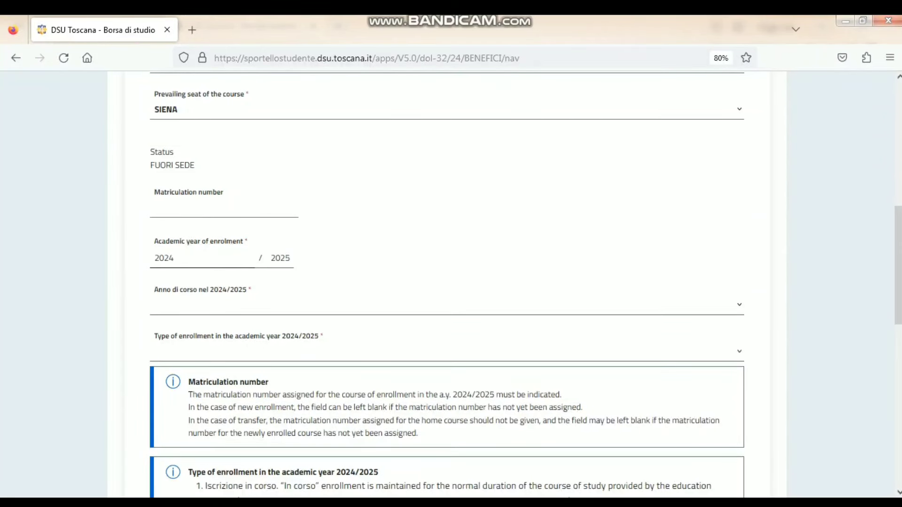
pyautogui.click(446, 304)
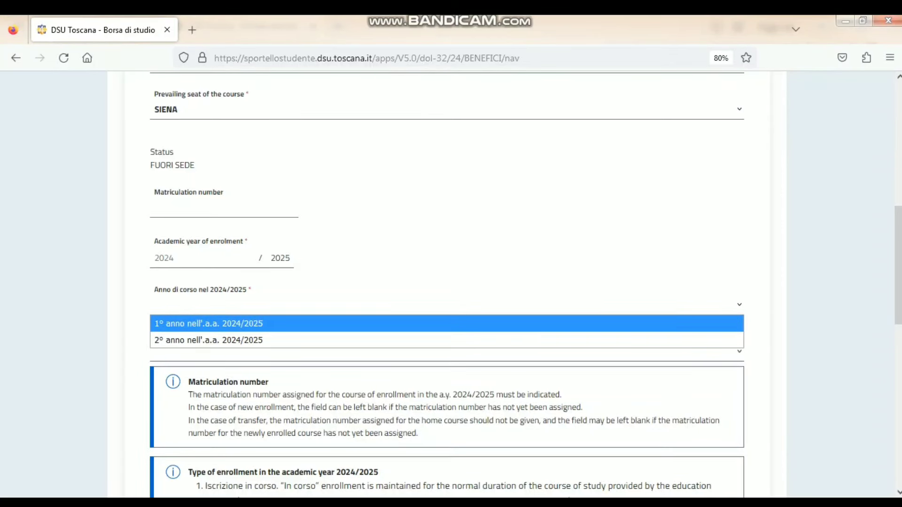
pyautogui.click(209, 324)
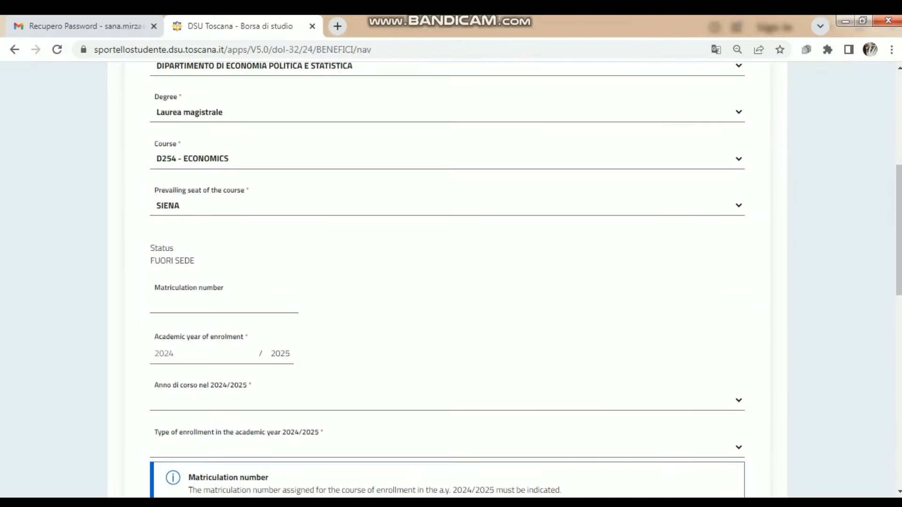
# - Set the course year to first year and translate the page into English
pyautogui.click(447, 400)
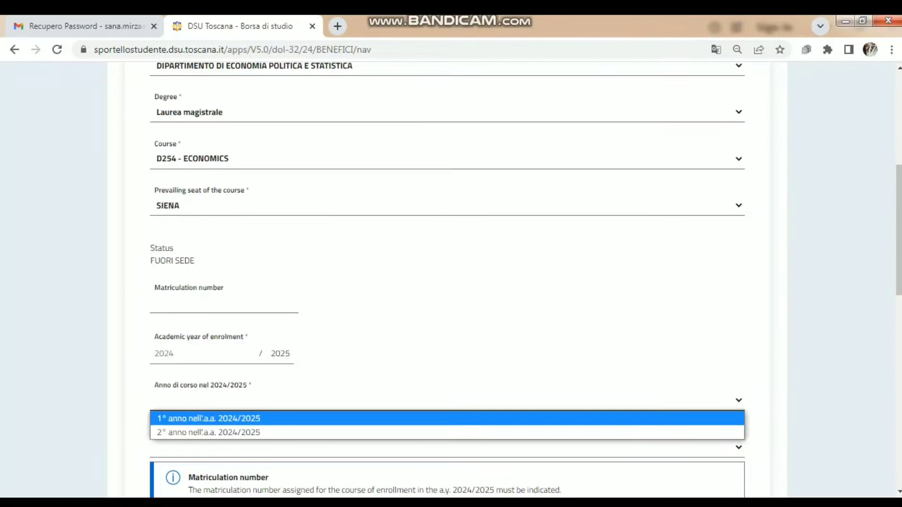
pyautogui.click(448, 418)
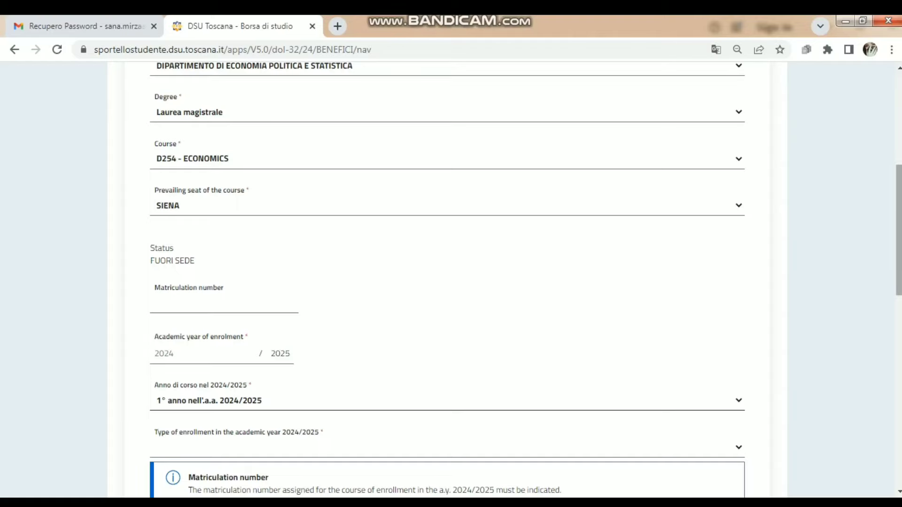
pyautogui.scroll(-5, 446, 282)
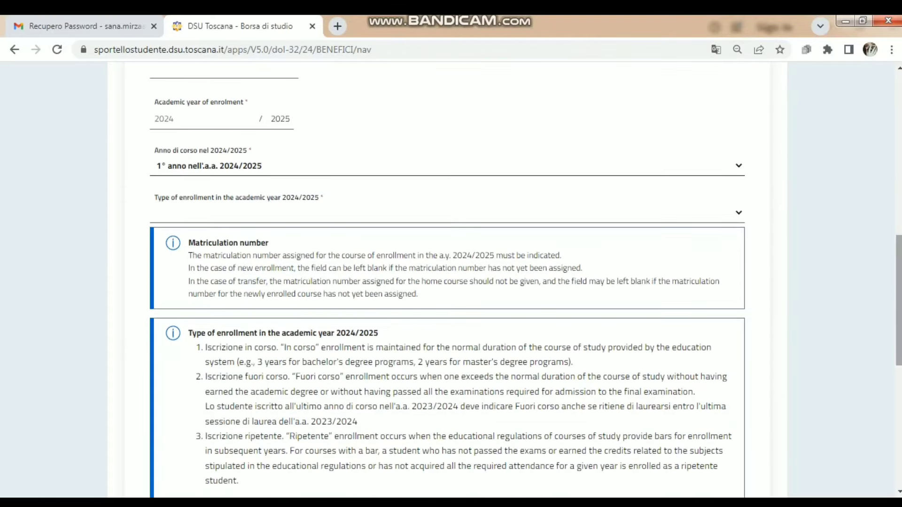
pyautogui.click(447, 213)
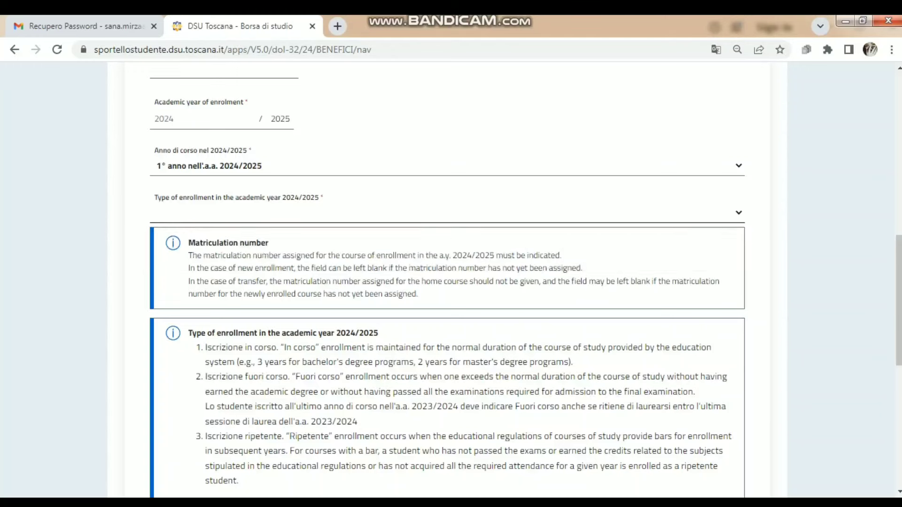
pyautogui.rightClick(563, 214)
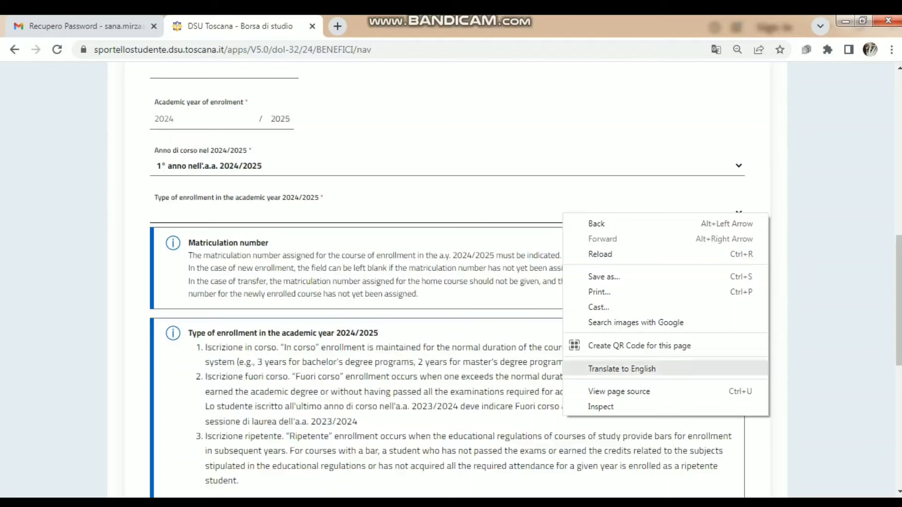
pyautogui.click(621, 369)
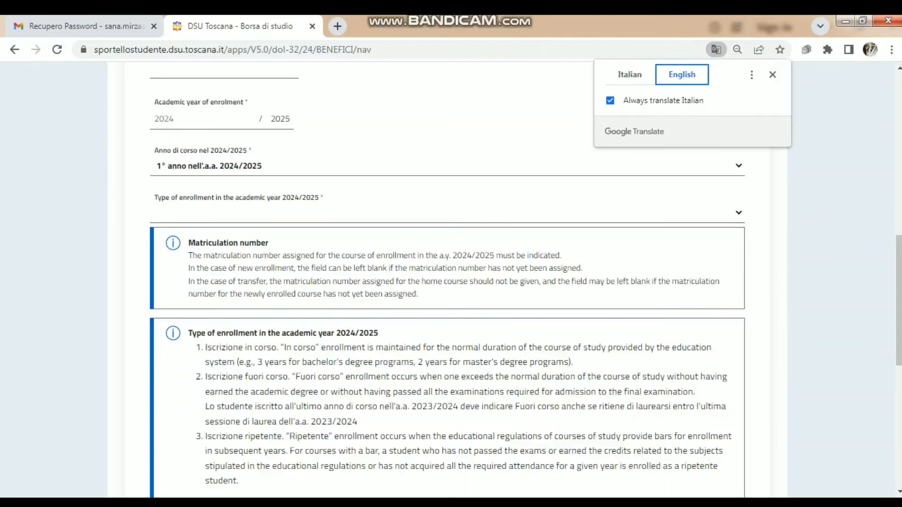
# - Keep first year as course year and set the enrollment type to IN CORSO
pyautogui.click(447, 166)
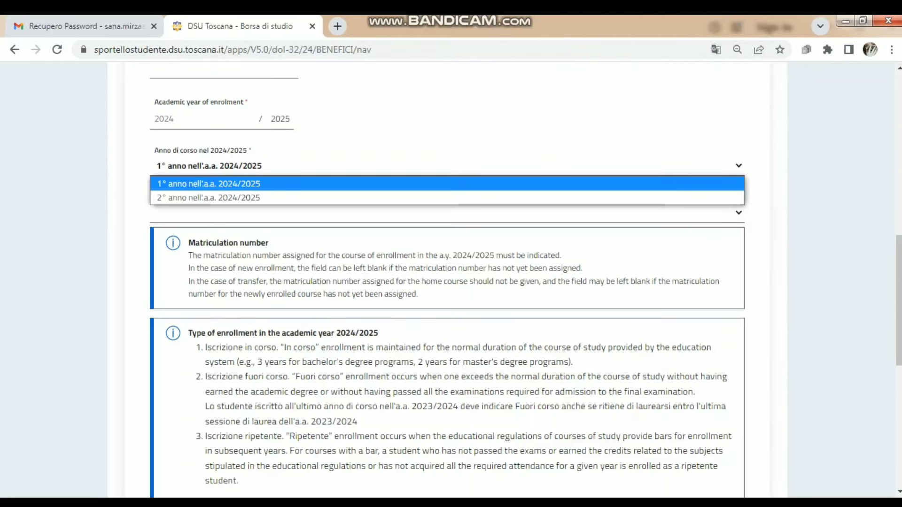
pyautogui.click(447, 184)
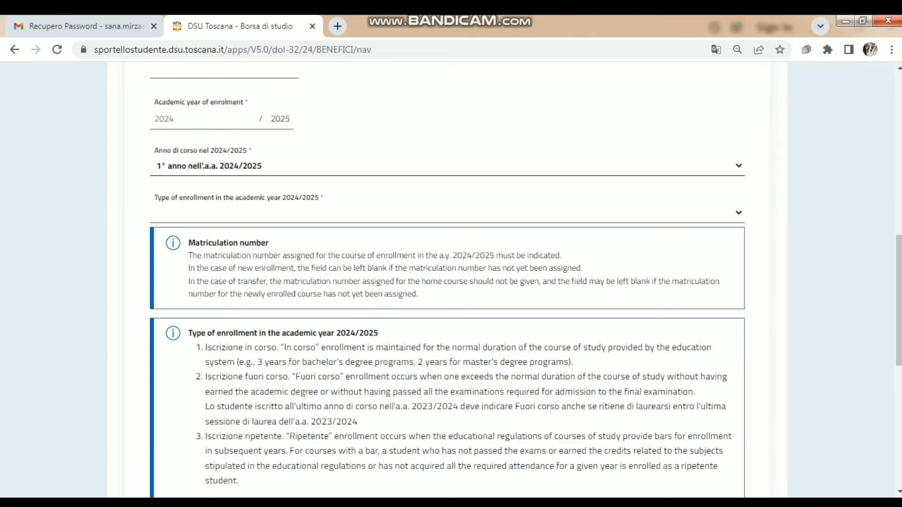
pyautogui.click(447, 213)
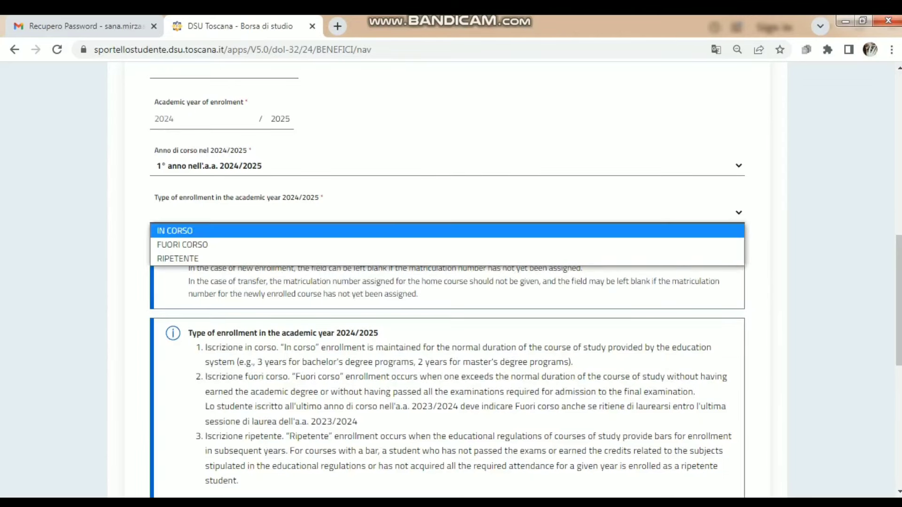
pyautogui.click(447, 231)
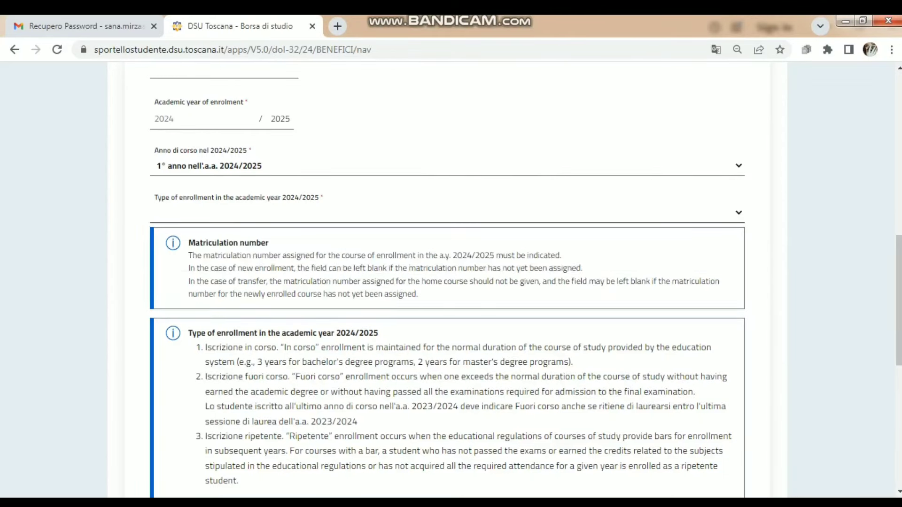
pyautogui.click(447, 213)
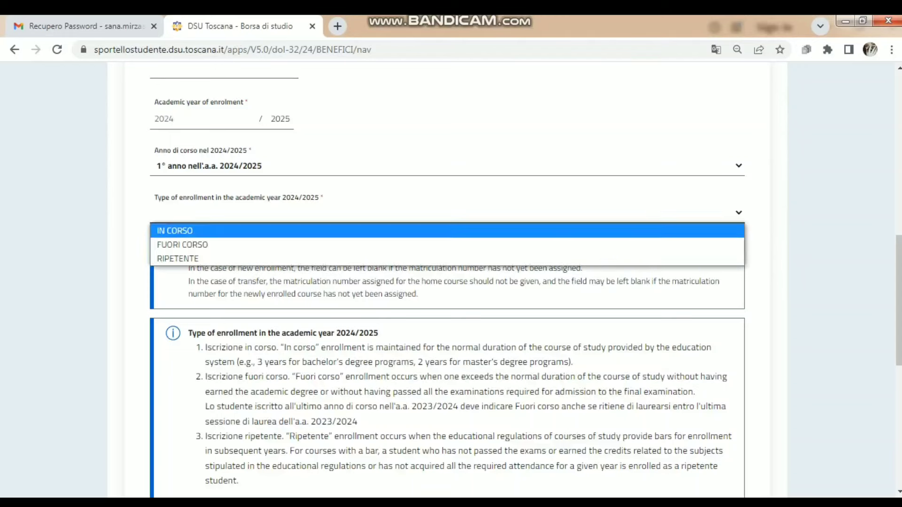
pyautogui.click(447, 230)
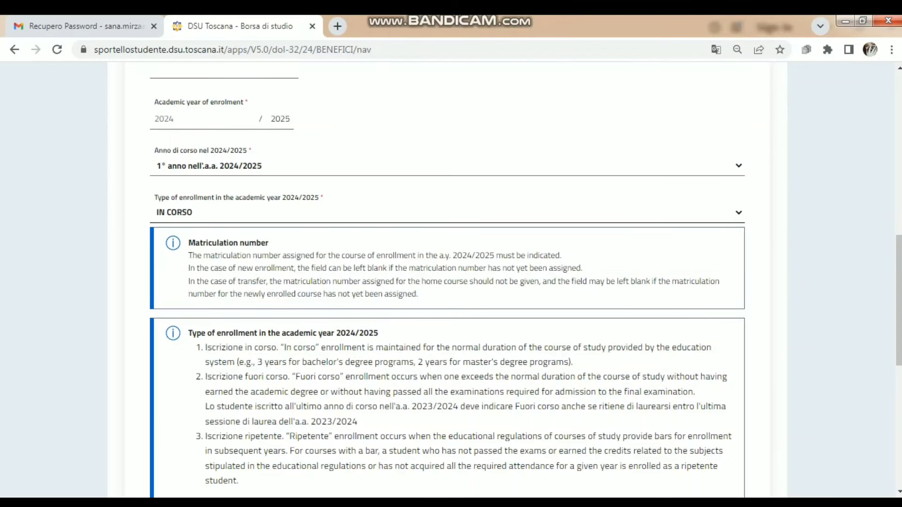
# - Switch the page translation to English and scroll down to Previous enrollment
pyautogui.click(716, 49)
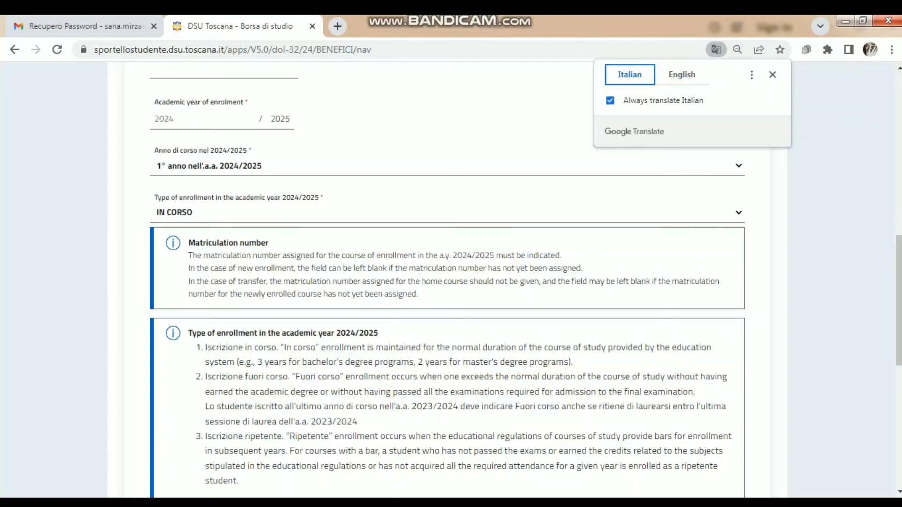
pyautogui.click(682, 75)
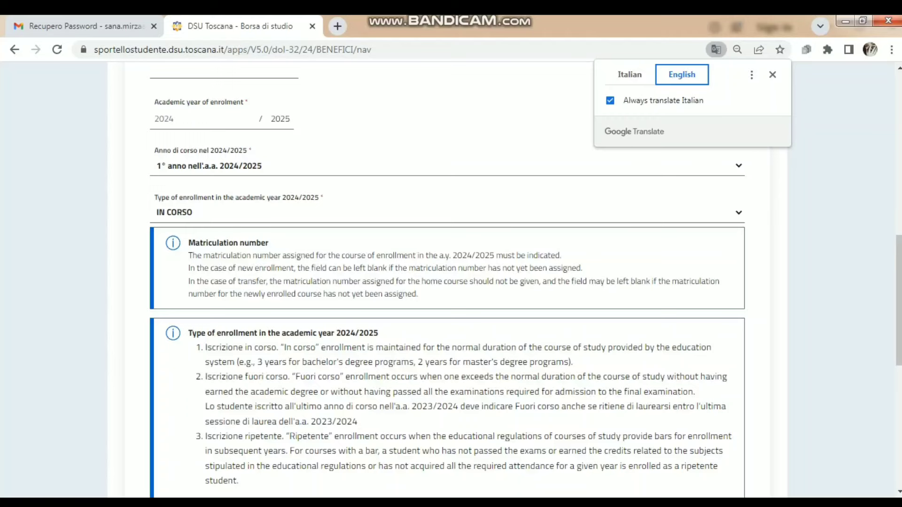
pyautogui.click(772, 75)
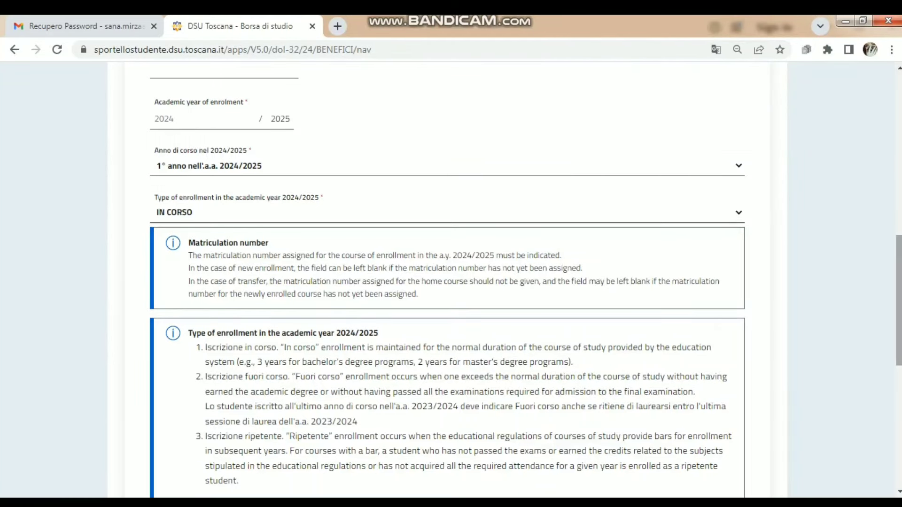
pyautogui.moveTo(898, 300); pyautogui.dragTo(898, 421)
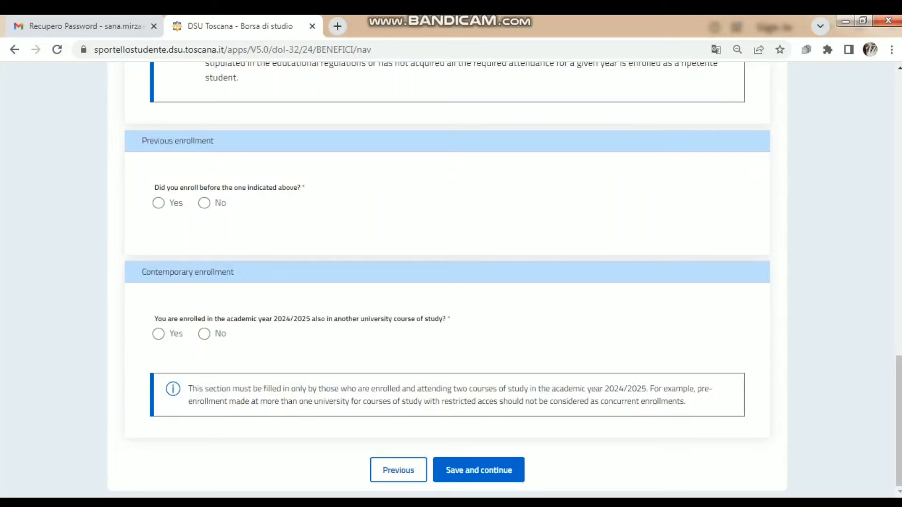
# - Answer Yes to previous enrollment, then No to prior degree, credit validation and DSU scholarship
pyautogui.click(204, 203)
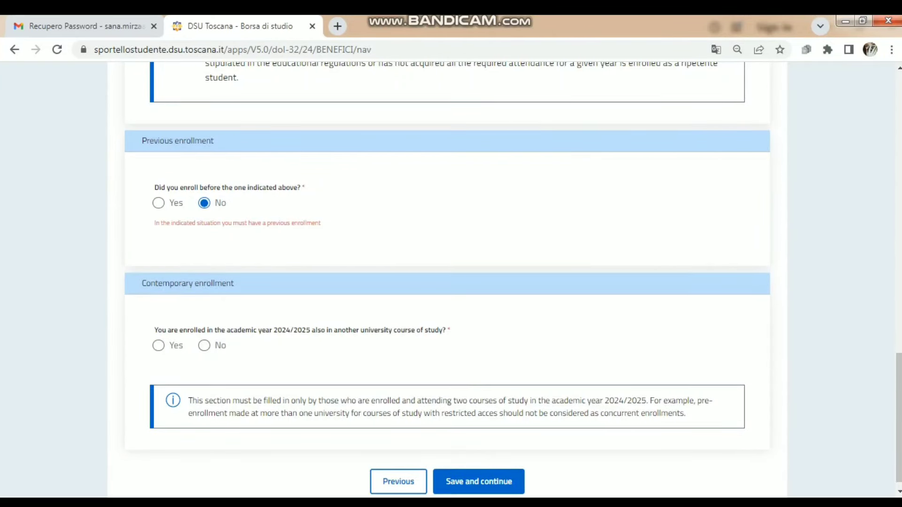
pyautogui.click(158, 203)
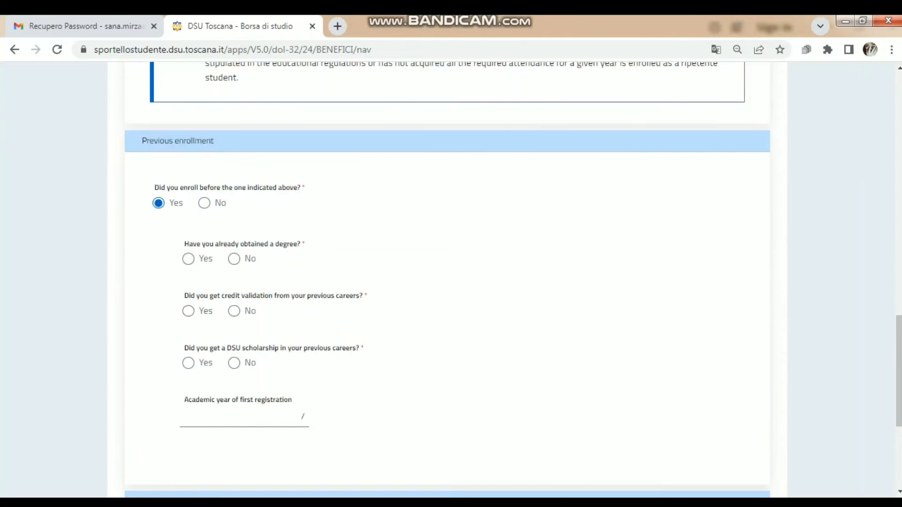
pyautogui.click(234, 259)
pyautogui.click(234, 311)
pyautogui.click(234, 363)
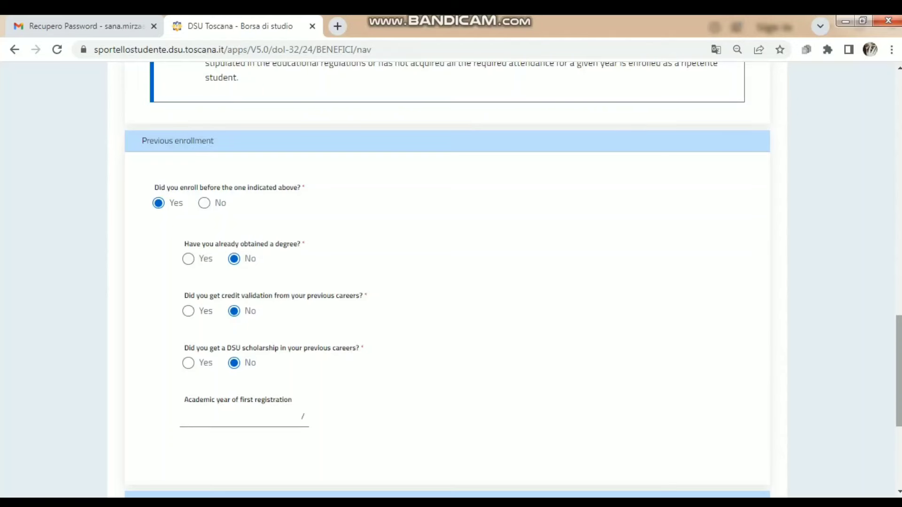
pyautogui.scroll(-2, 446, 281)
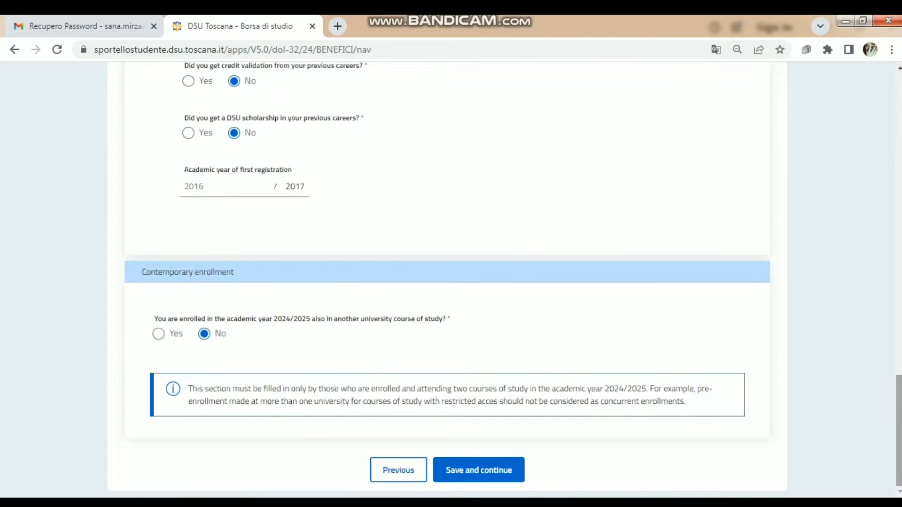
pyautogui.moveTo(899, 429); pyautogui.dragTo(898, 376)
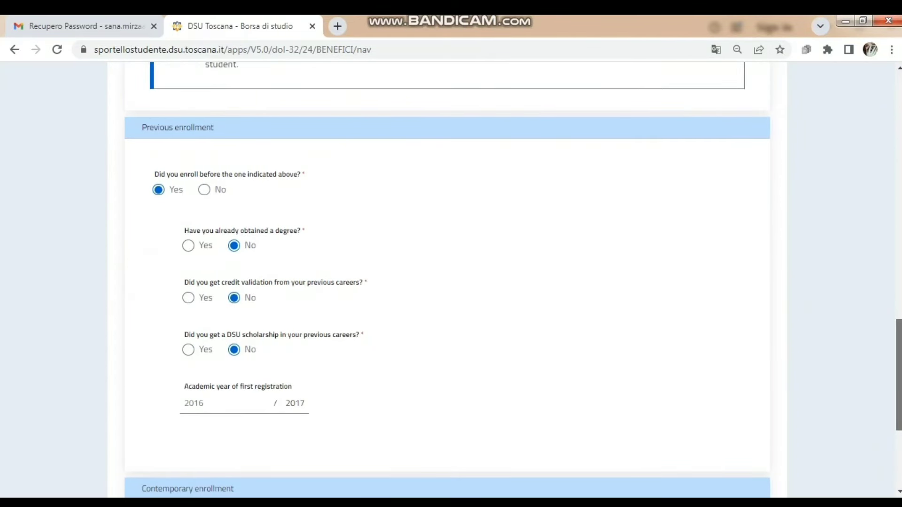
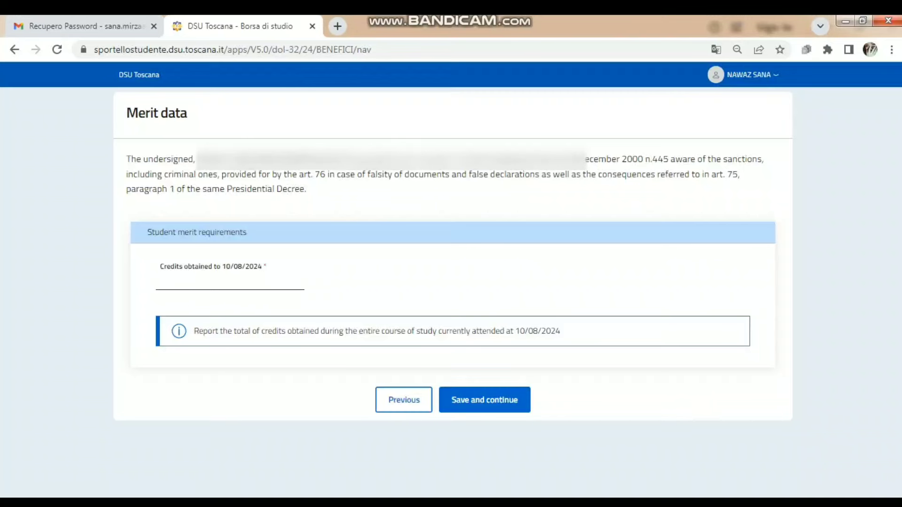
# - Enter 120 credits obtained by 10/08/2024 and save the merit data
pyautogui.write('120')
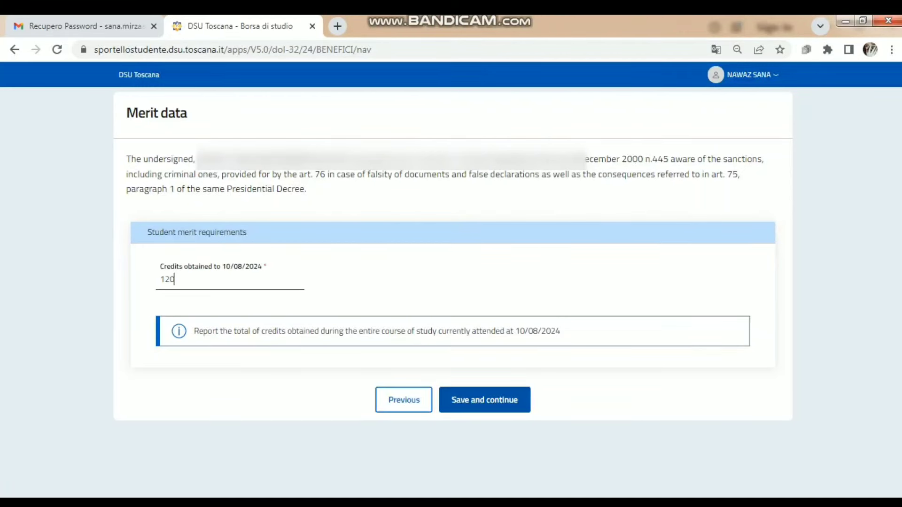
pyautogui.click(484, 400)
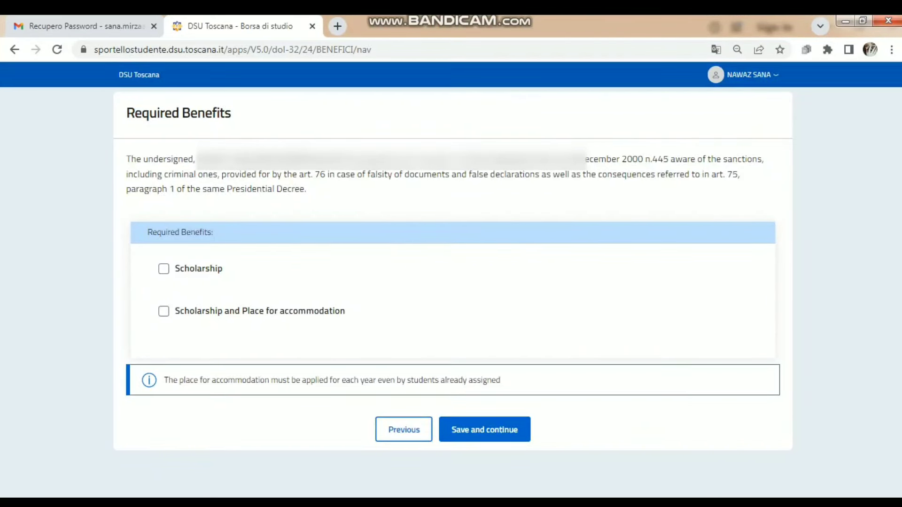
# - Choose Scholarship and Place for accommodation as the requested benefit and save it
pyautogui.click(163, 269)
pyautogui.click(163, 312)
pyautogui.click(163, 312)
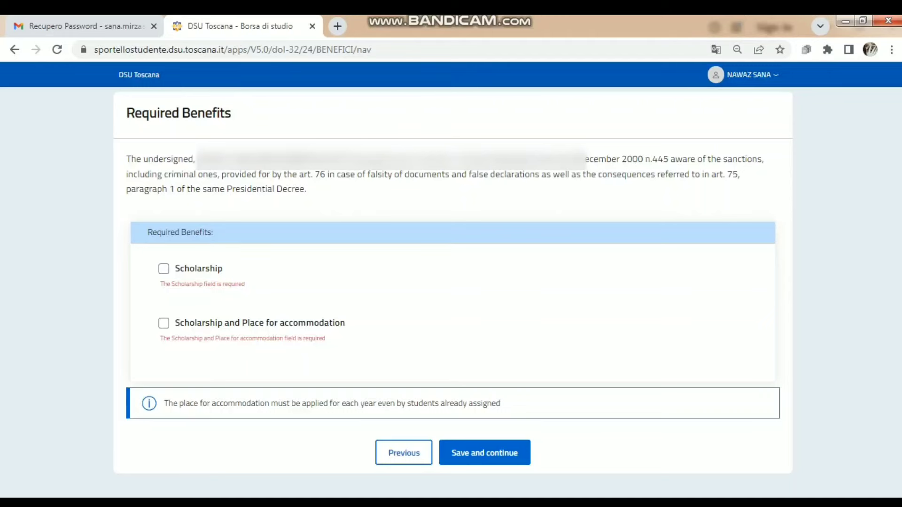
pyautogui.click(163, 323)
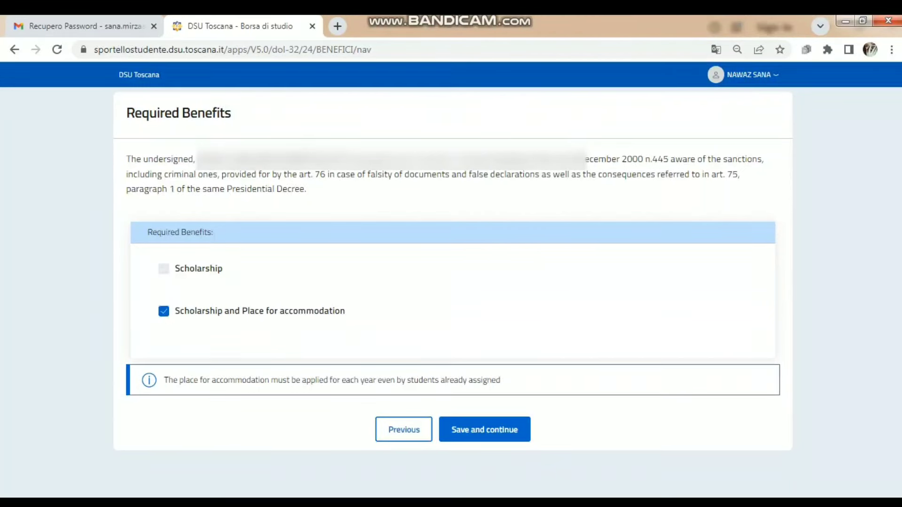
pyautogui.click(484, 429)
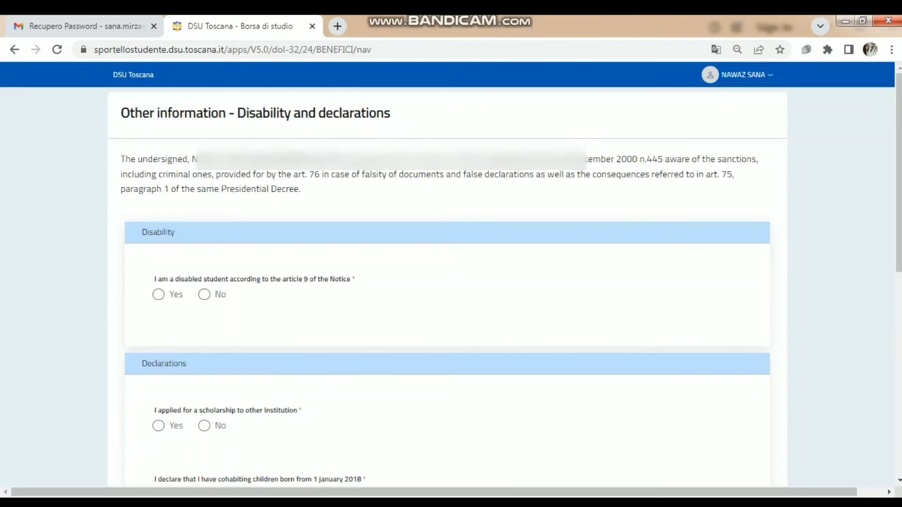
# - Mark No for the article 9 disabled-student question on the disability page
pyautogui.click(159, 294)
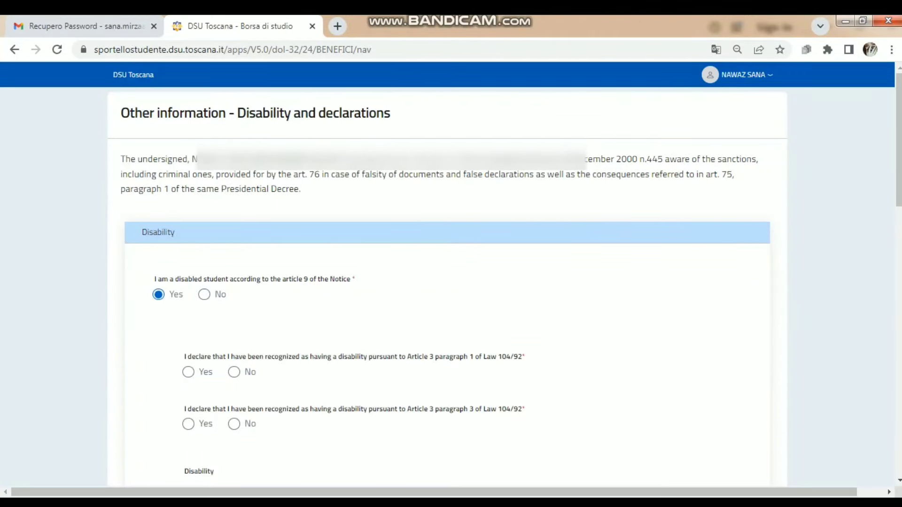
pyautogui.scroll(-5, 451, 270)
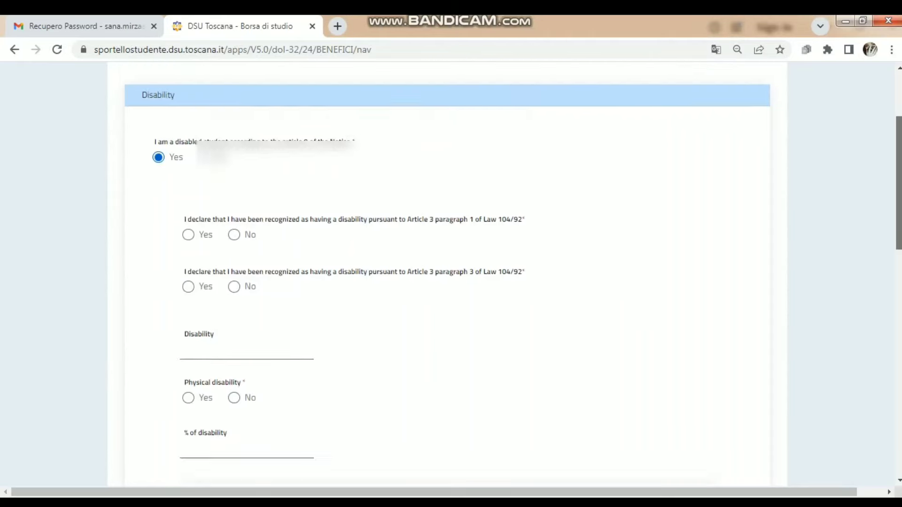
pyautogui.scroll(4, 447, 273)
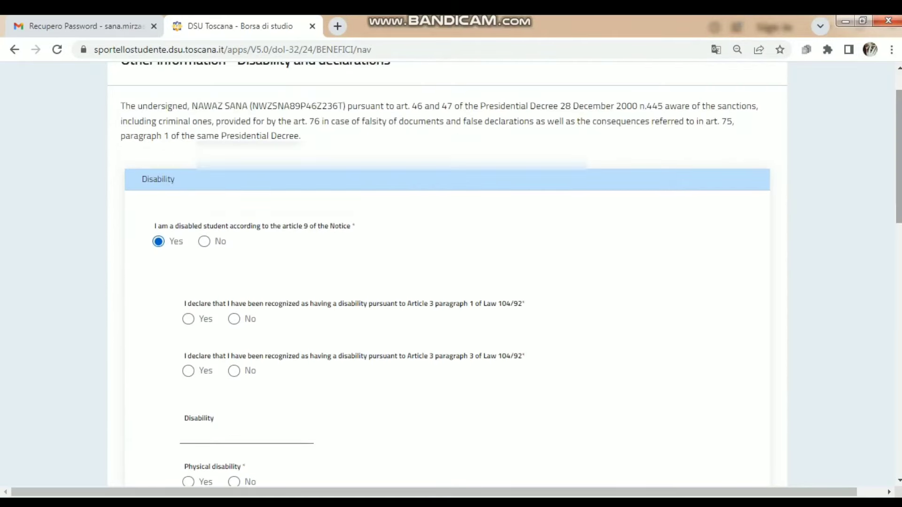
pyautogui.scroll(-4, 447, 274)
pyautogui.scroll(-4, 447, 274)
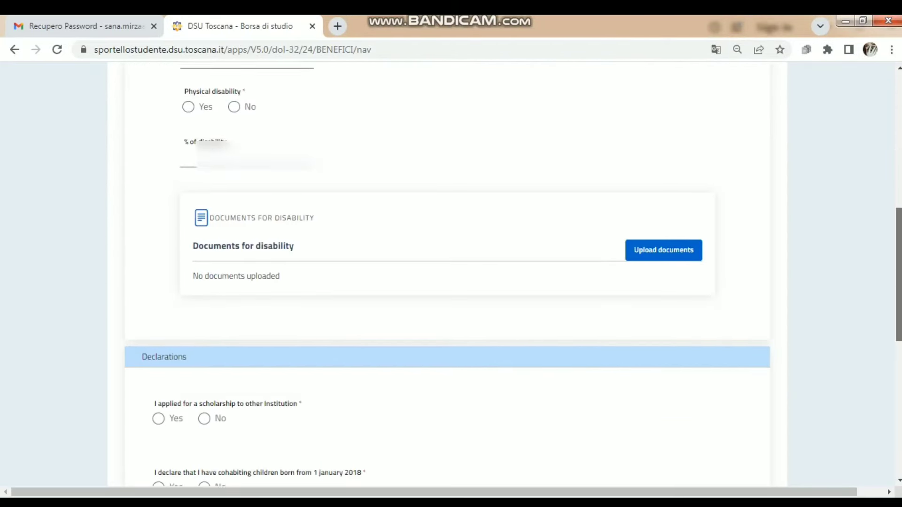
pyautogui.scroll(7, 447, 274)
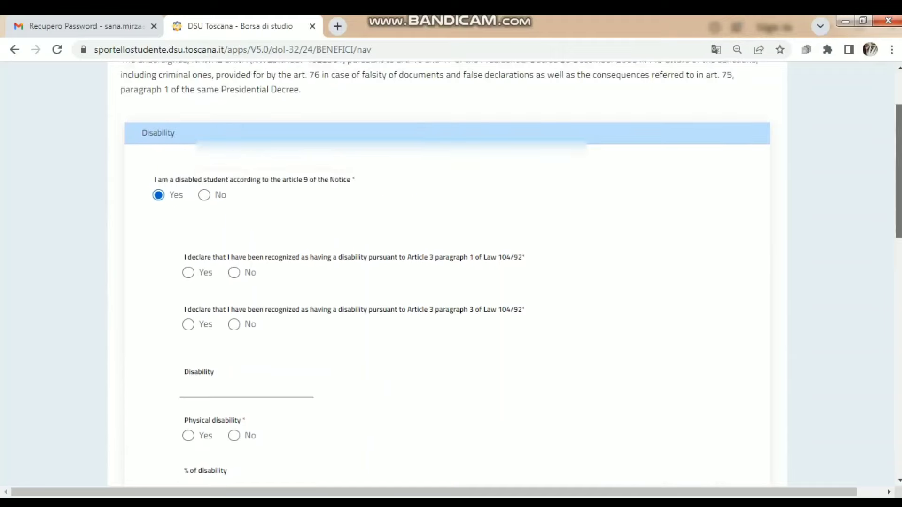
pyautogui.click(203, 191)
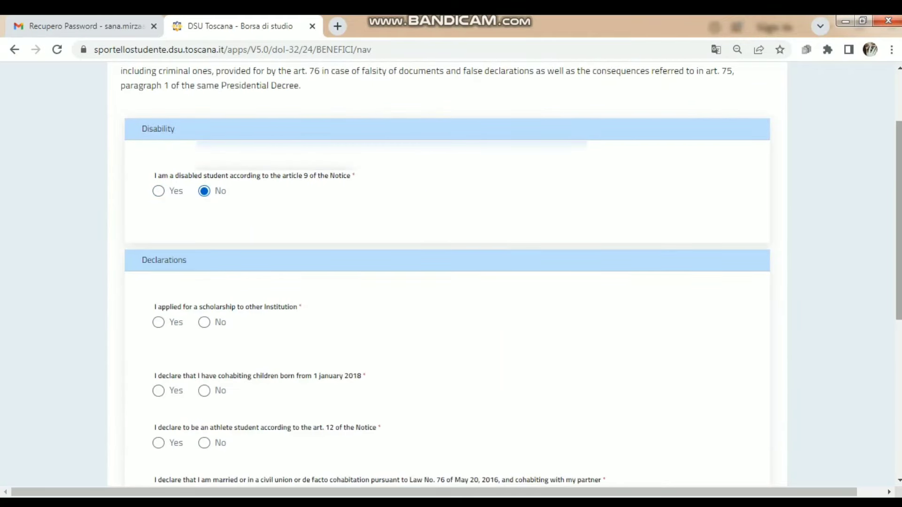
pyautogui.scroll(-2, 447, 274)
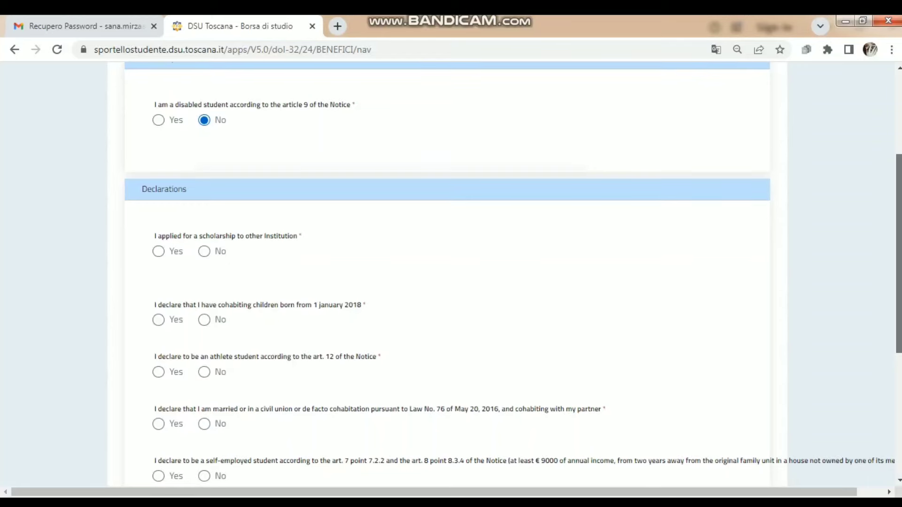
# - Answer No to other-institution scholarship, cohabiting children, athlete and marriage/civil union declarations
pyautogui.scroll(-1, 447, 274)
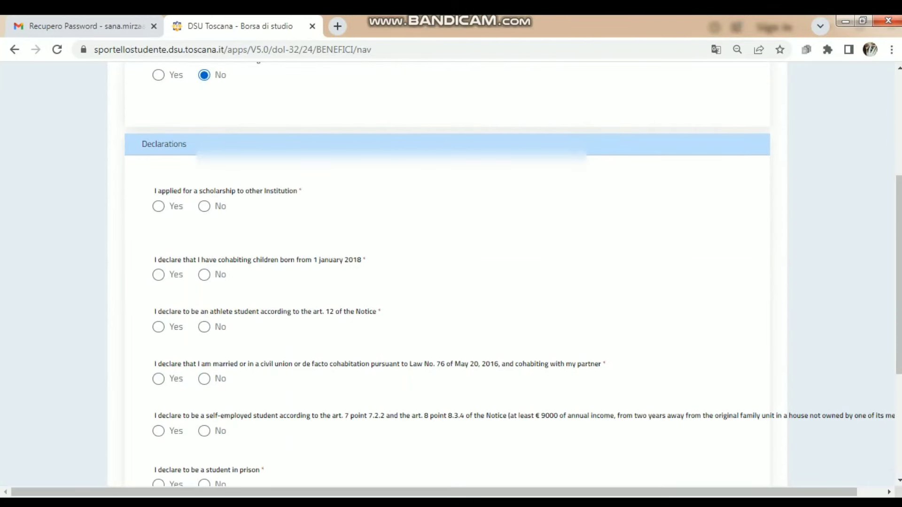
pyautogui.click(159, 206)
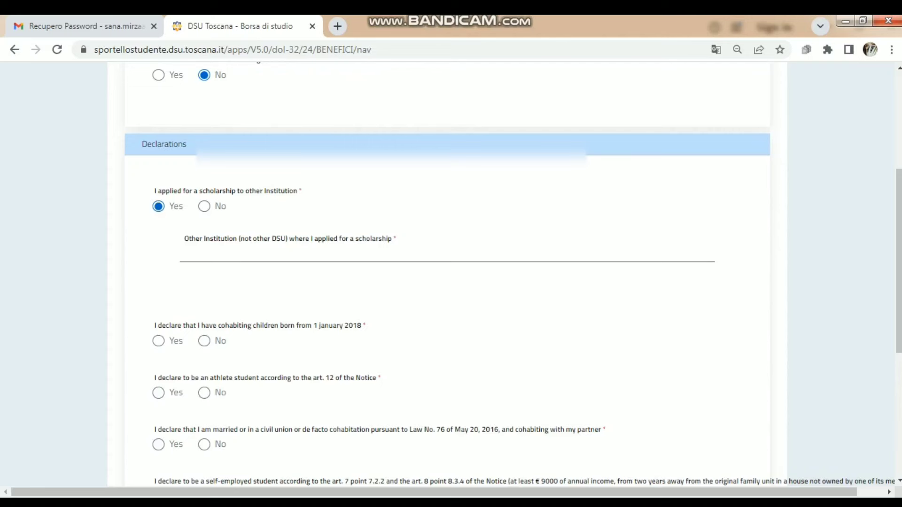
pyautogui.click(204, 207)
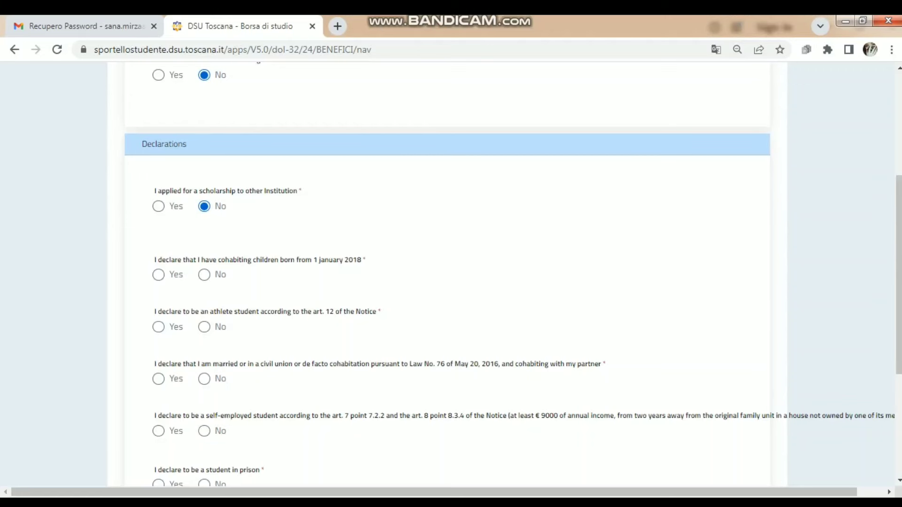
pyautogui.click(204, 275)
pyautogui.click(204, 327)
pyautogui.click(204, 379)
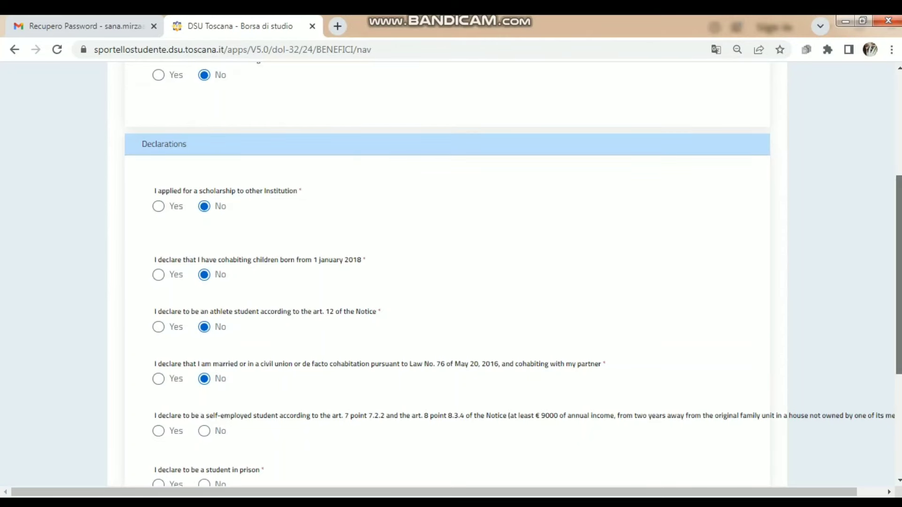
# - Answer No to the self-employed student and student-in-prison declarations
pyautogui.scroll(-2, 451, 273)
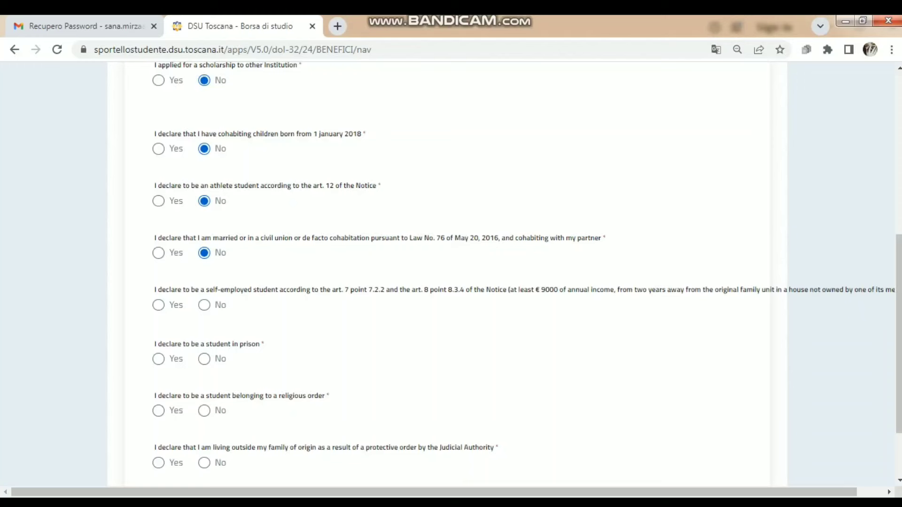
pyautogui.click(158, 305)
pyautogui.click(203, 305)
pyautogui.click(204, 359)
pyautogui.moveTo(898, 333); pyautogui.dragTo(899, 369)
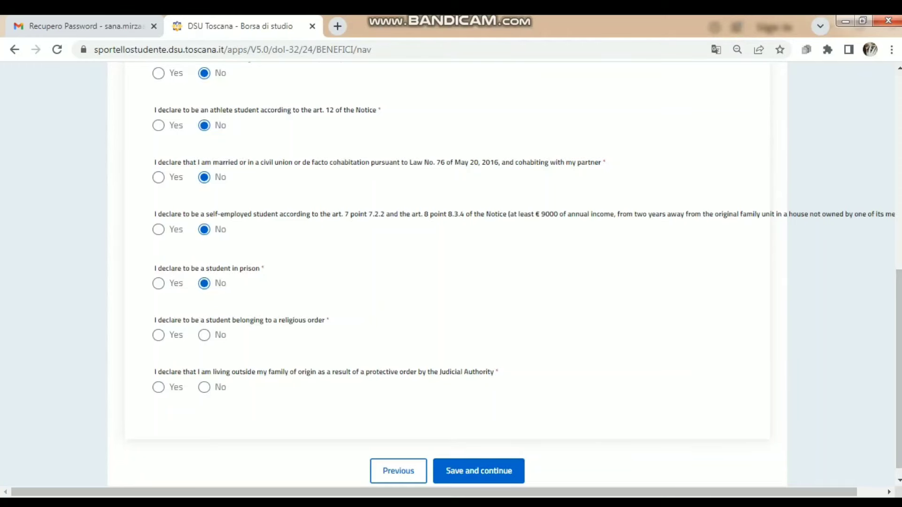
# - Answer No to the religious-order and protective-order declarations
pyautogui.click(158, 335)
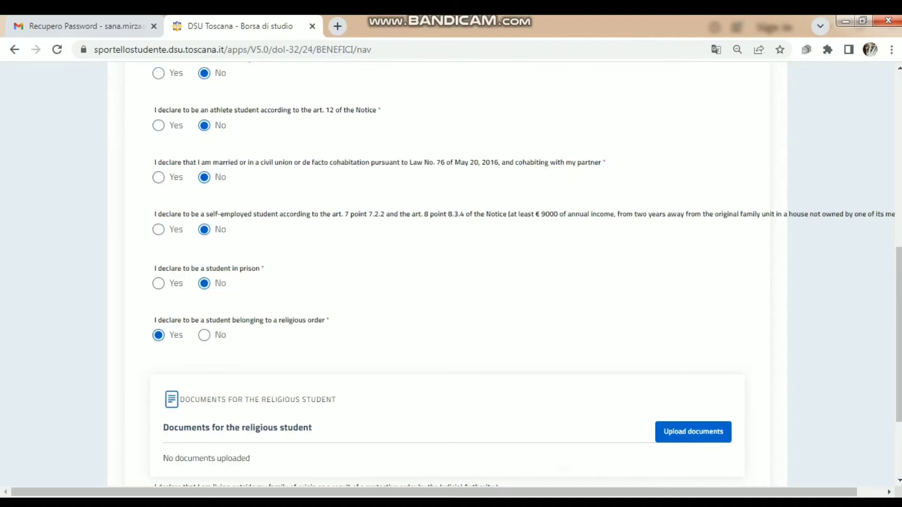
pyautogui.click(203, 335)
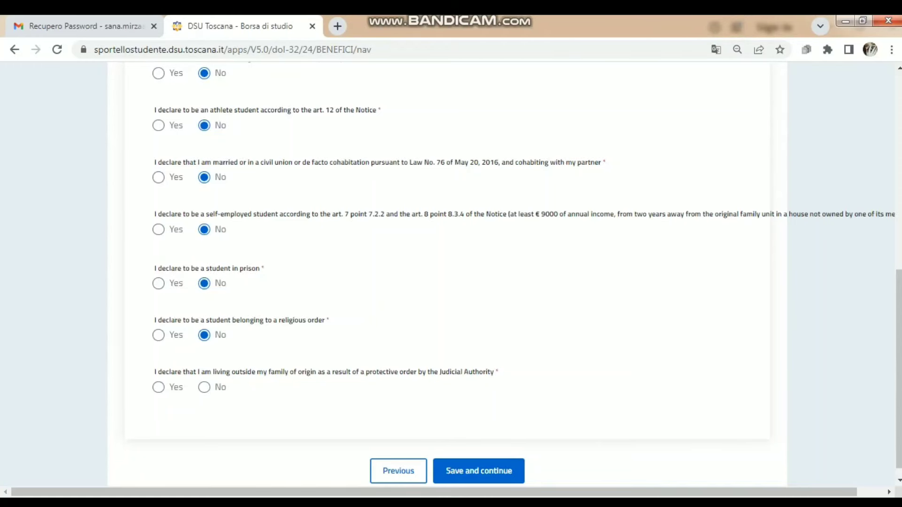
pyautogui.click(204, 387)
# - After seeing the Yes upload warning, keep religious order at No and save the declarations
pyautogui.click(158, 336)
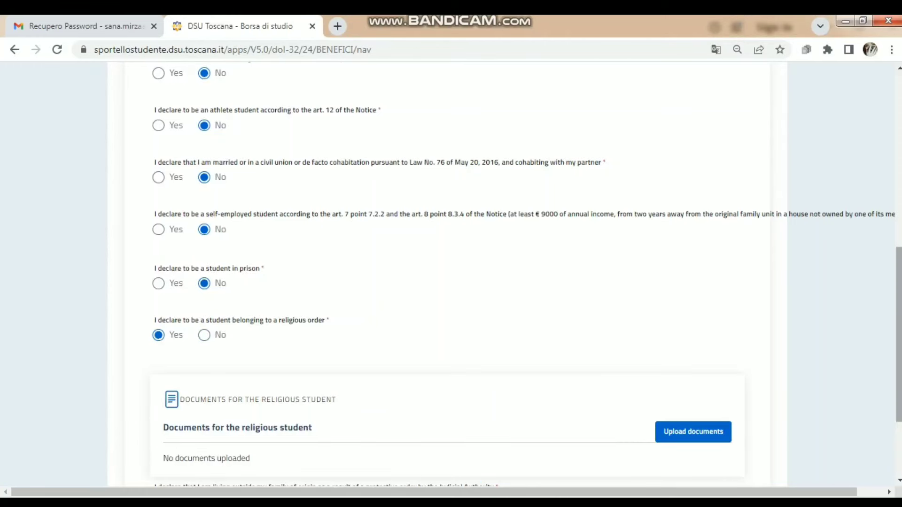
pyautogui.scroll(-3, 451, 272)
pyautogui.moveTo(899, 383); pyautogui.dragTo(898, 381)
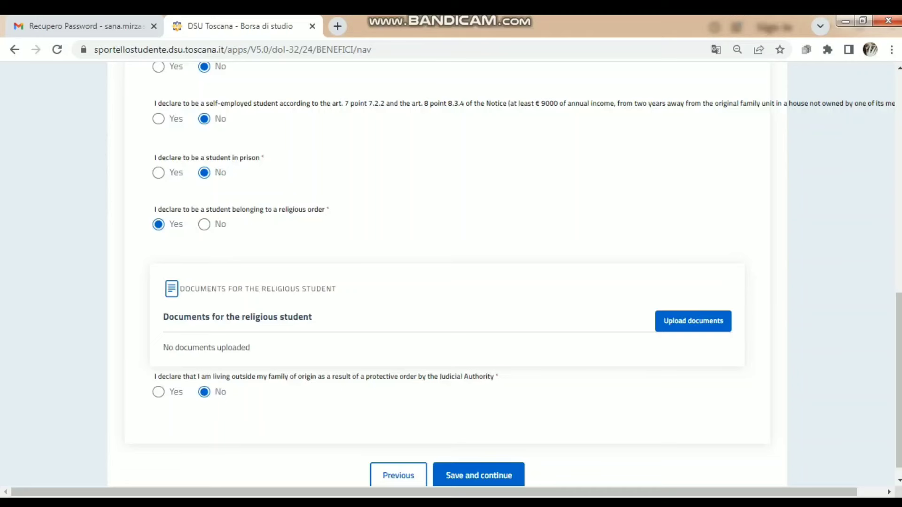
pyautogui.click(204, 225)
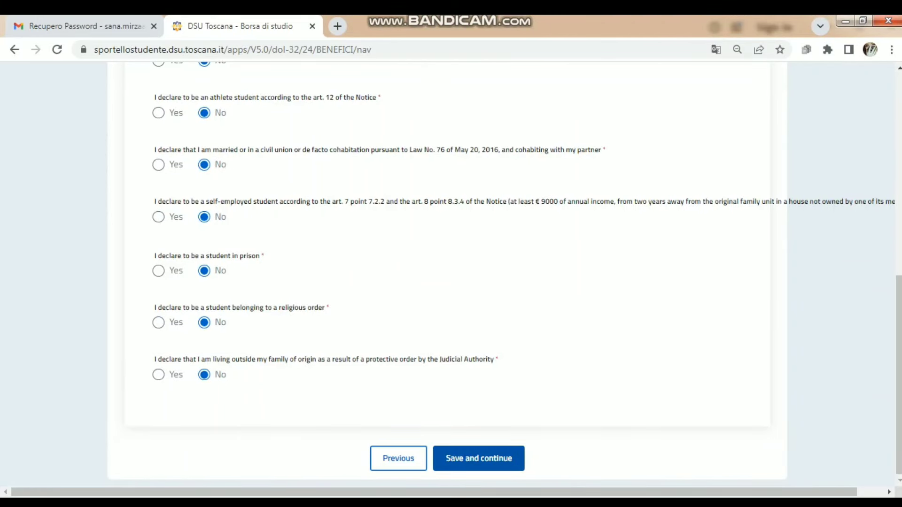
pyautogui.click(159, 323)
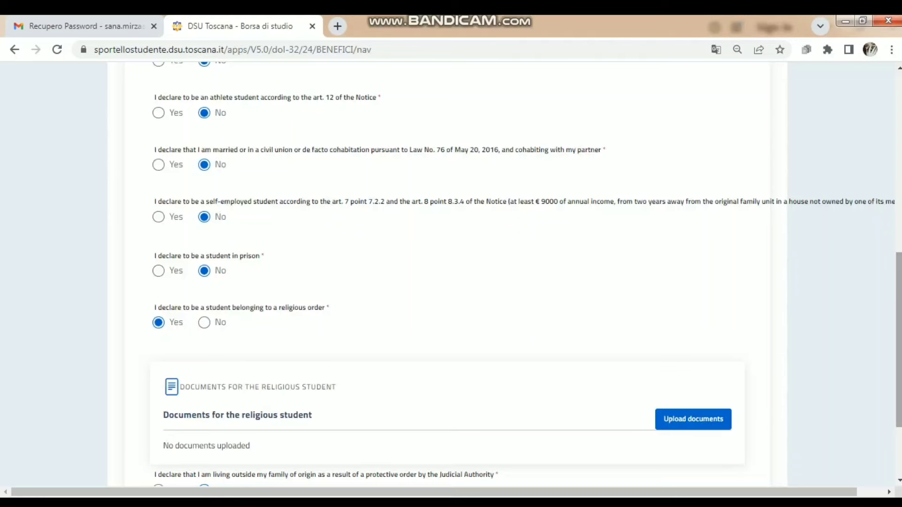
pyautogui.scroll(-3, 451, 272)
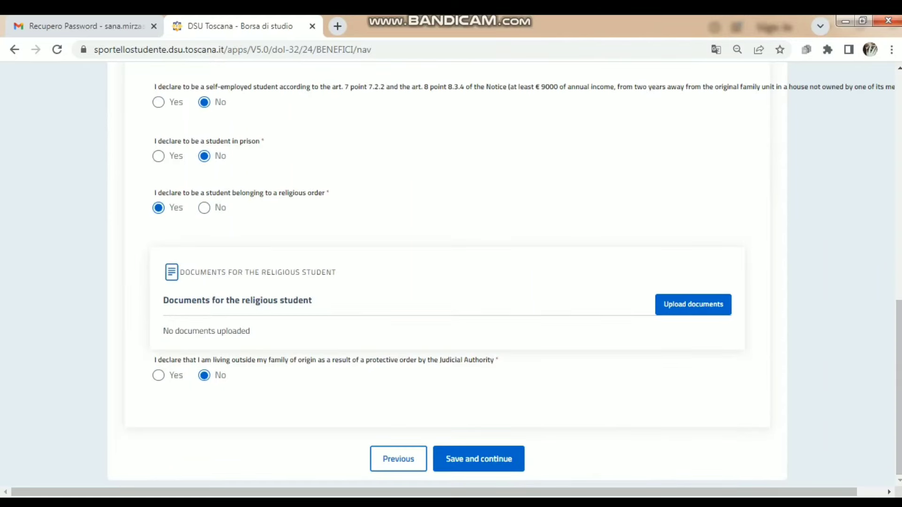
pyautogui.click(509, 458)
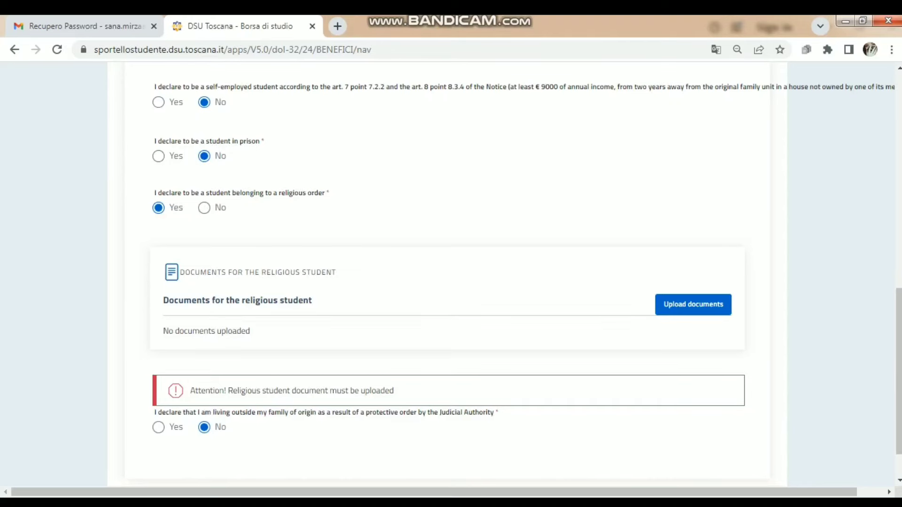
pyautogui.click(204, 207)
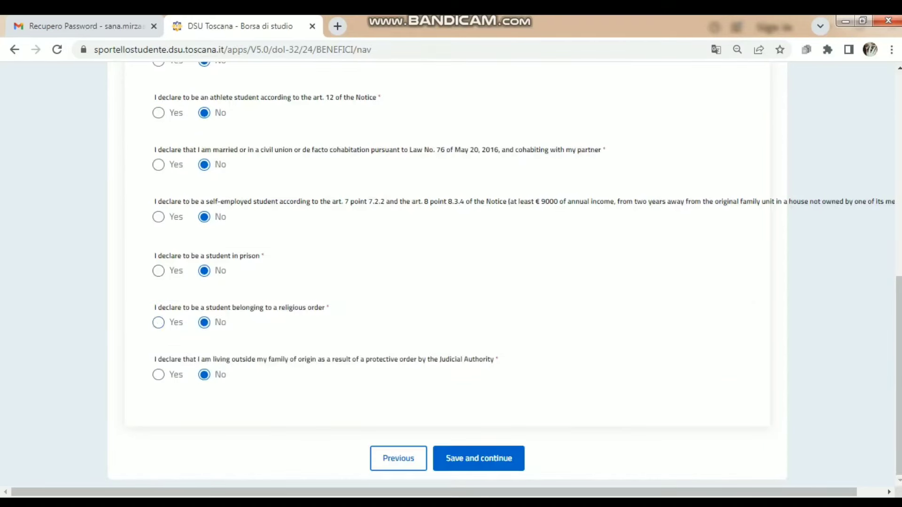
pyautogui.click(479, 458)
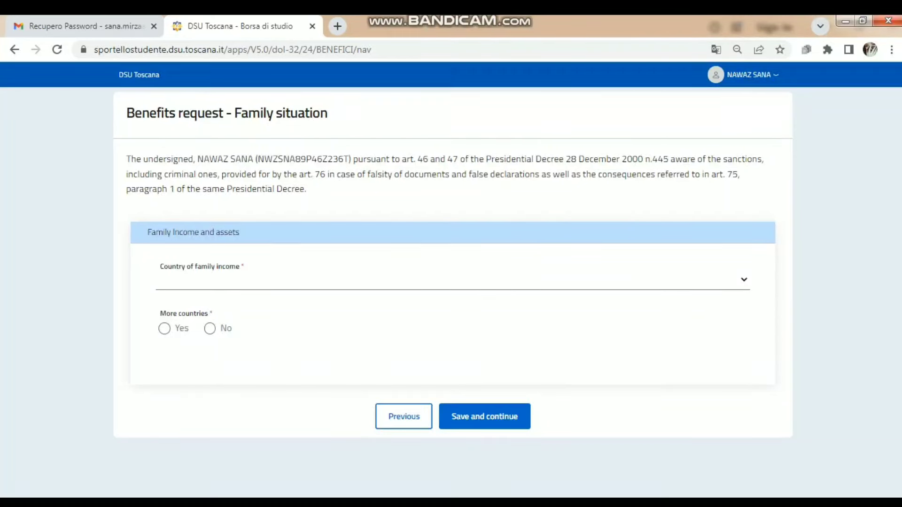
# - Set the family income country to PAKISTAN and answer No to more countries
pyautogui.click(743, 280)
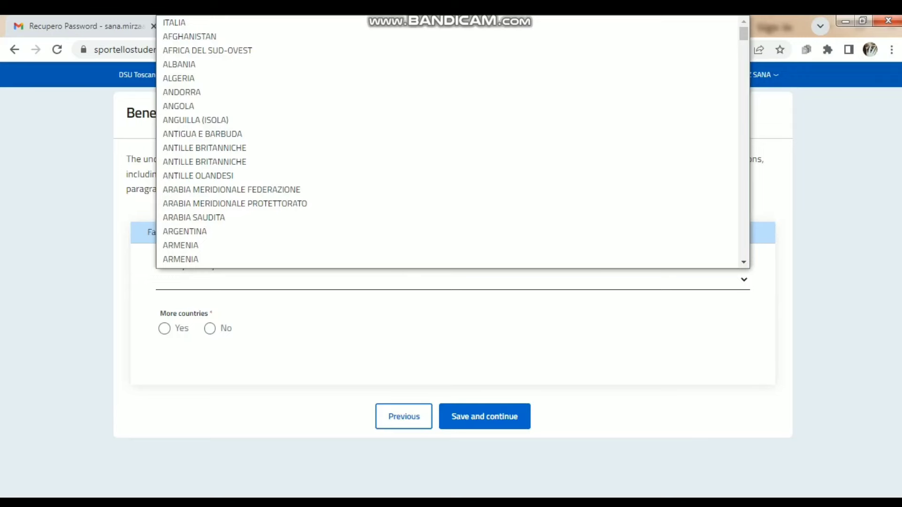
pyautogui.write('pak')
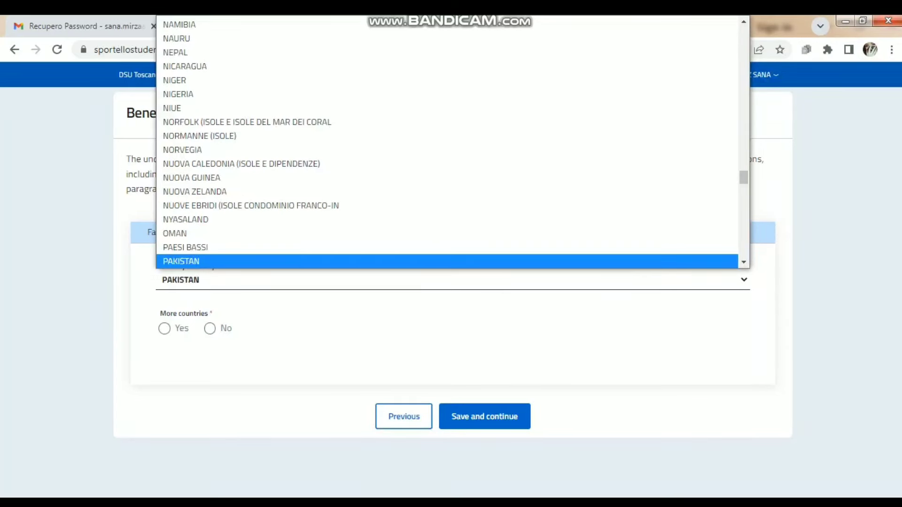
pyautogui.press('Return')
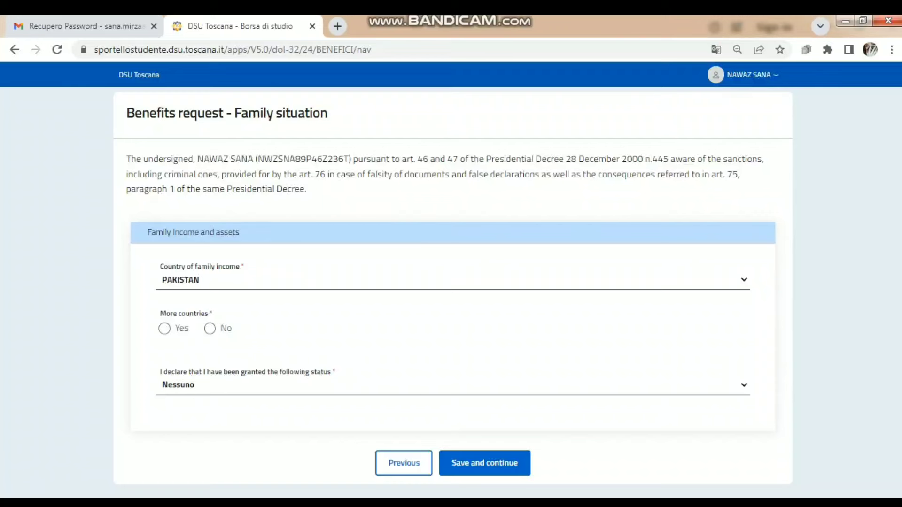
pyautogui.click(210, 329)
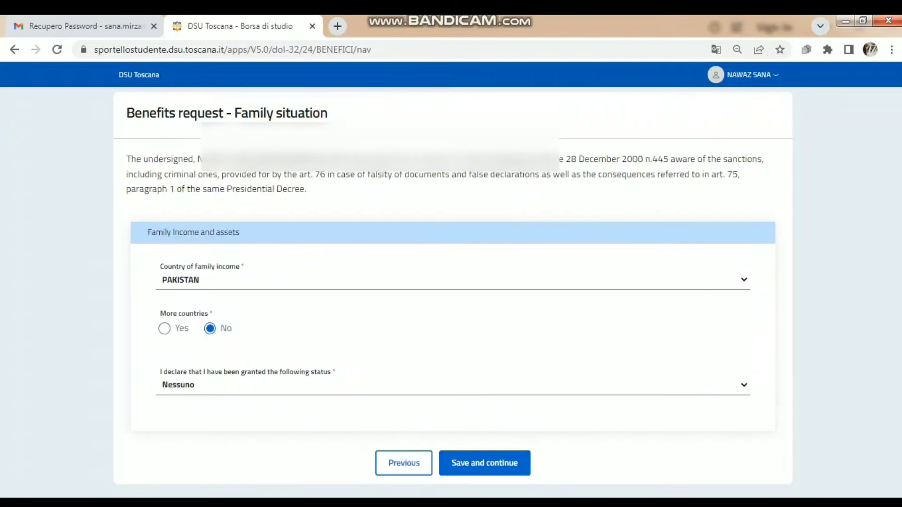
# - Leave the granted status at Nessuno and confirm the more-countries answer as No
pyautogui.click(453, 385)
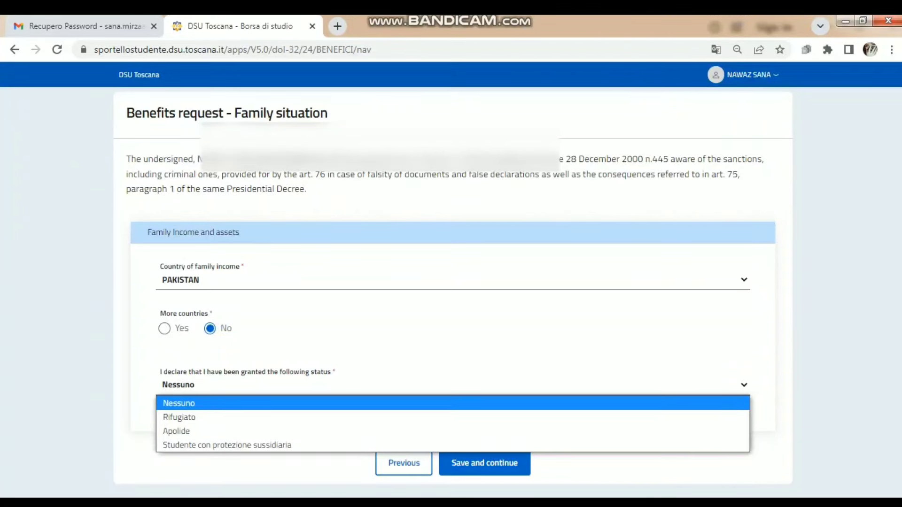
pyautogui.rightClick(268, 391)
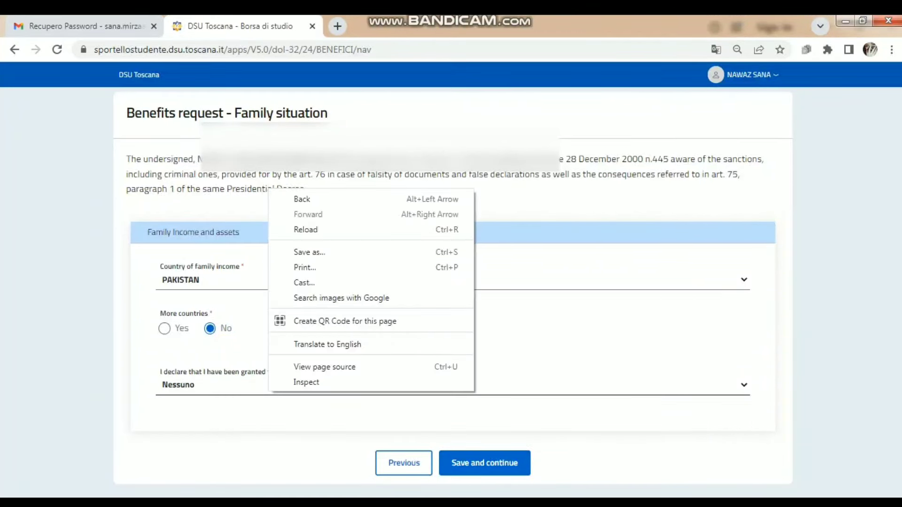
pyautogui.press('Escape')
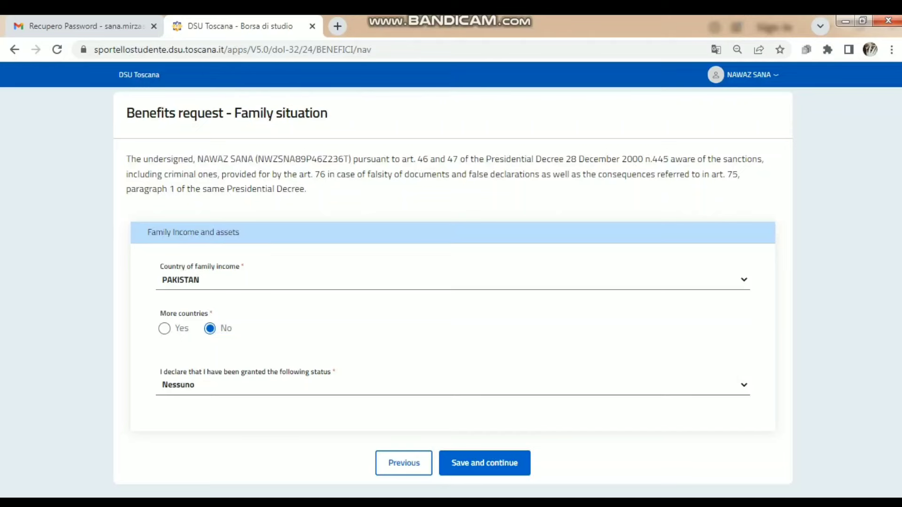
pyautogui.click(165, 328)
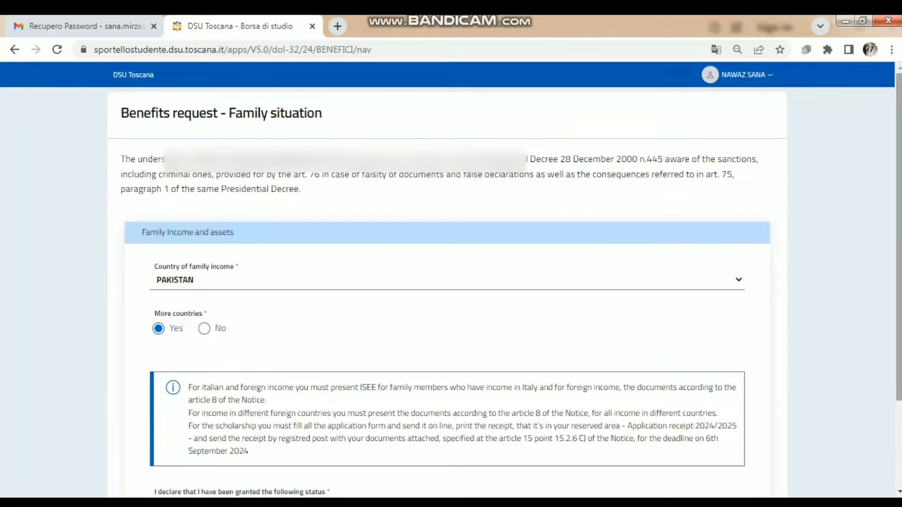
pyautogui.scroll(-1, 451, 277)
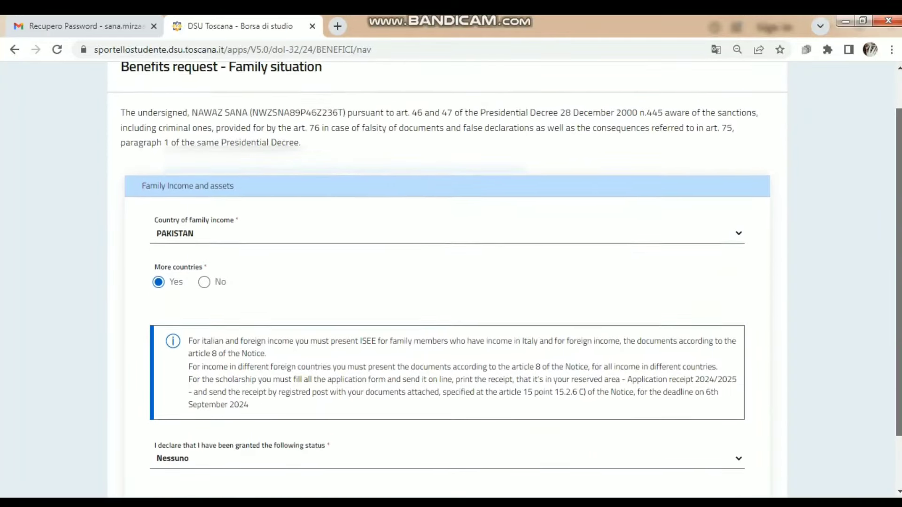
pyautogui.scroll(-1, 450, 277)
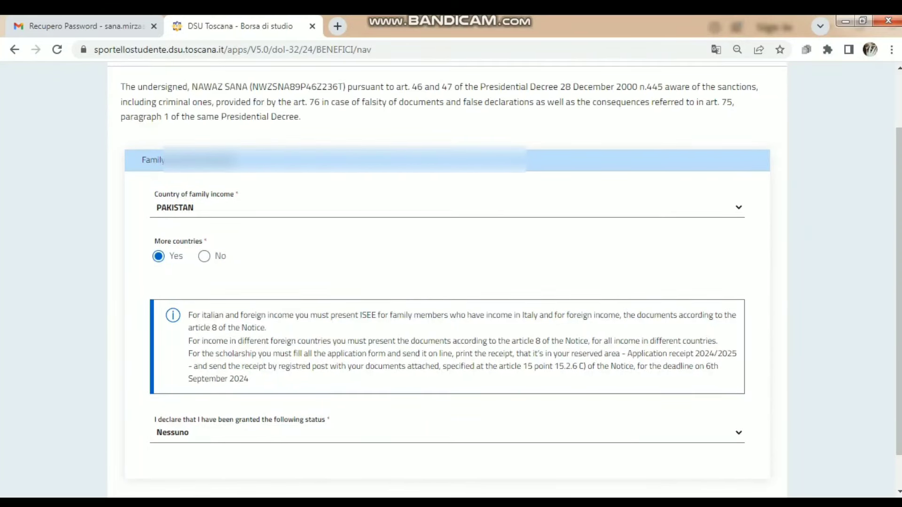
pyautogui.click(204, 257)
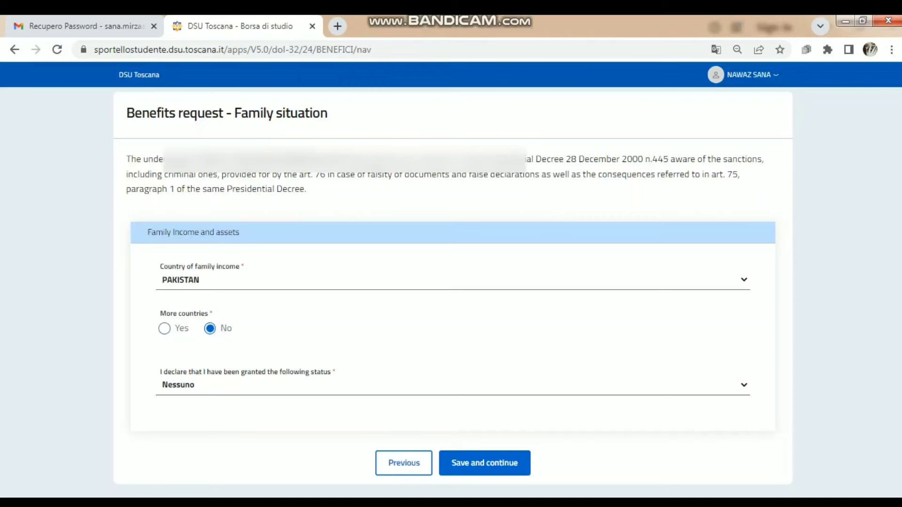
# - Save the family situation, answer No to 2023 Italian income and 2023/2024 scholarship, and continue
pyautogui.click(499, 461)
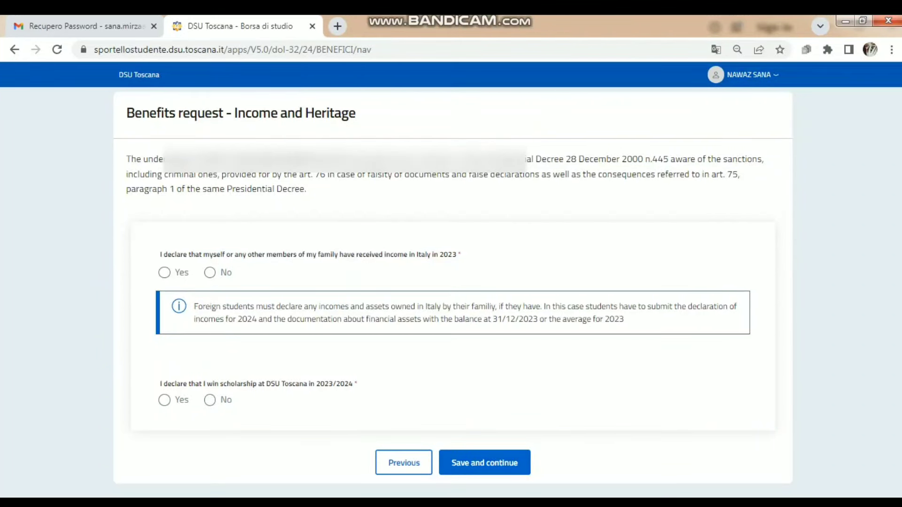
pyautogui.click(210, 273)
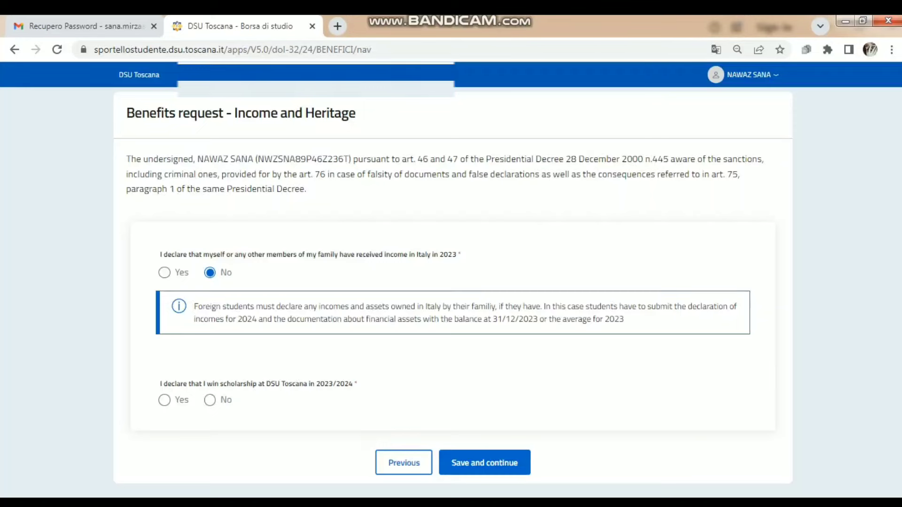
pyautogui.click(210, 400)
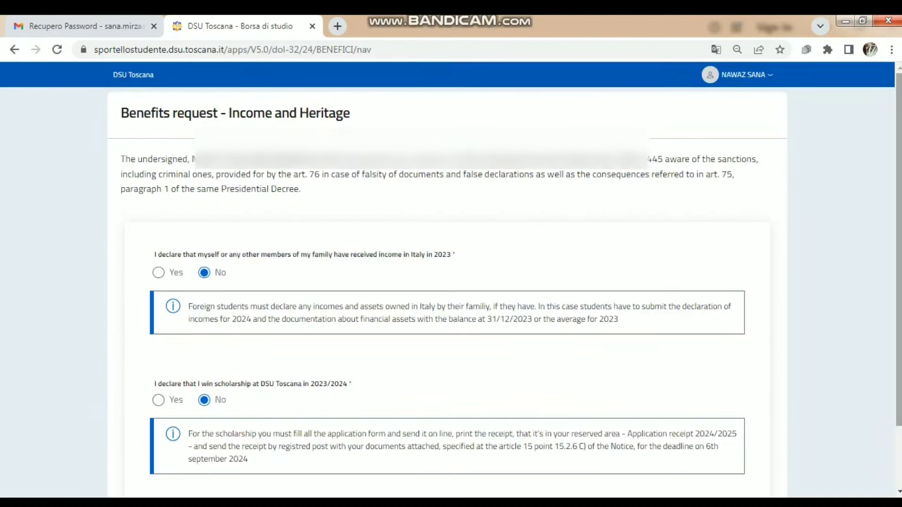
pyautogui.scroll(-3, 451, 281)
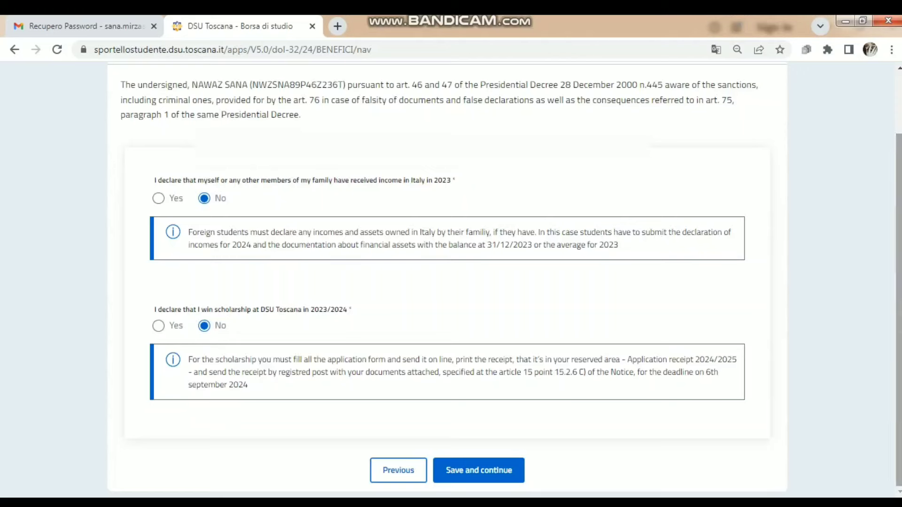
pyautogui.click(479, 470)
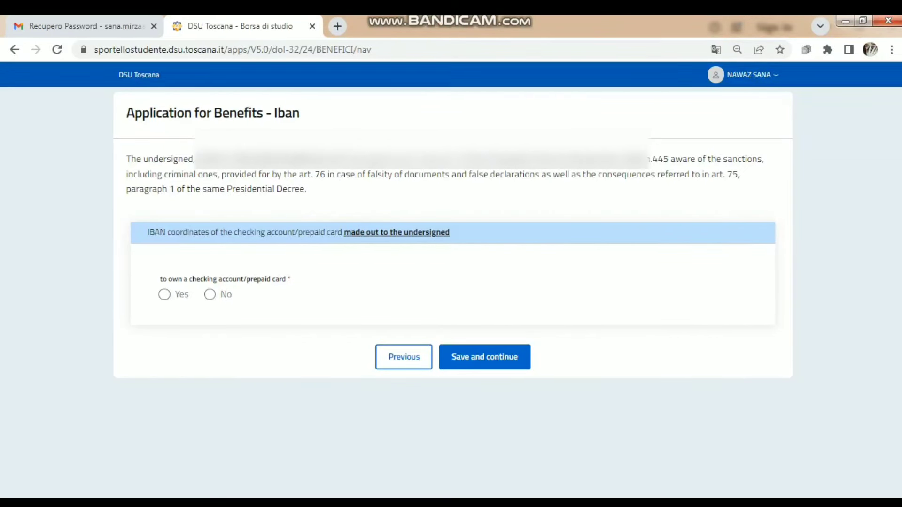
# - Answer No to owning a checking account or prepaid card and save the Iban step
pyautogui.click(210, 294)
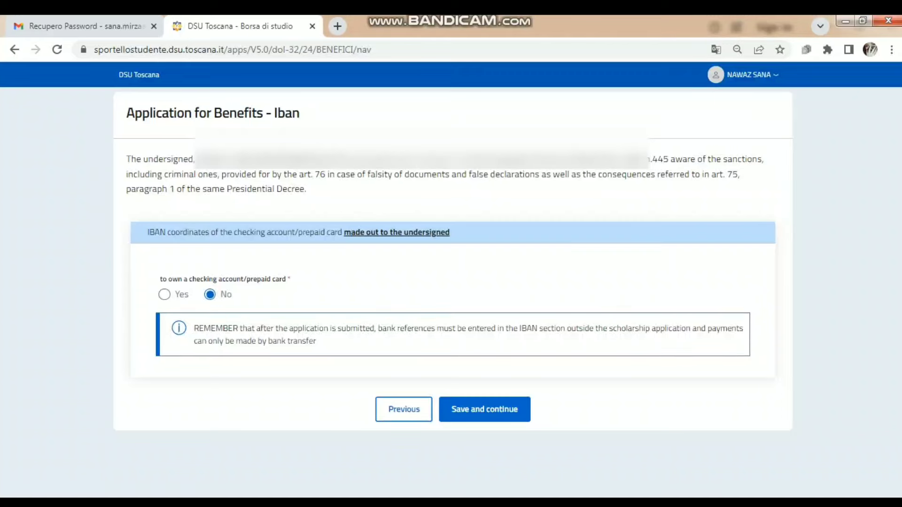
pyautogui.click(487, 409)
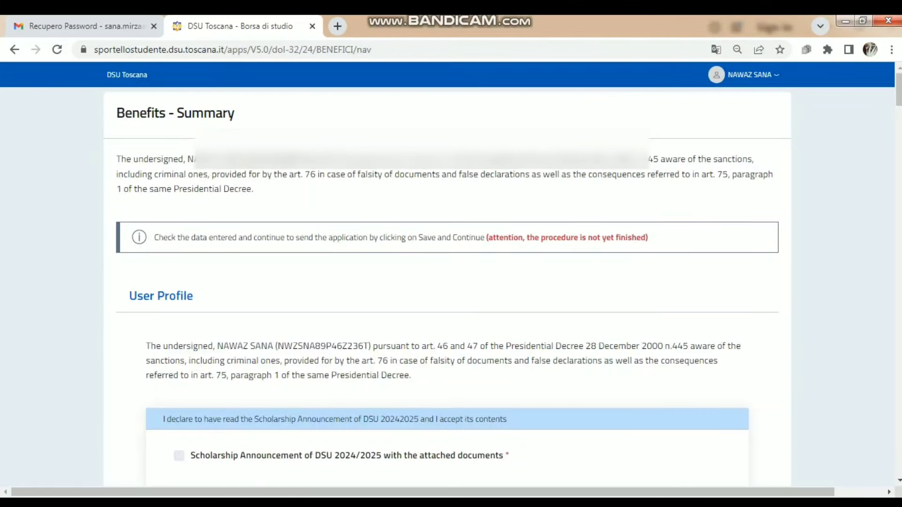
# - Scroll through the Benefits Summary down to the Iban section and save it
pyautogui.scroll(-6, 447, 274)
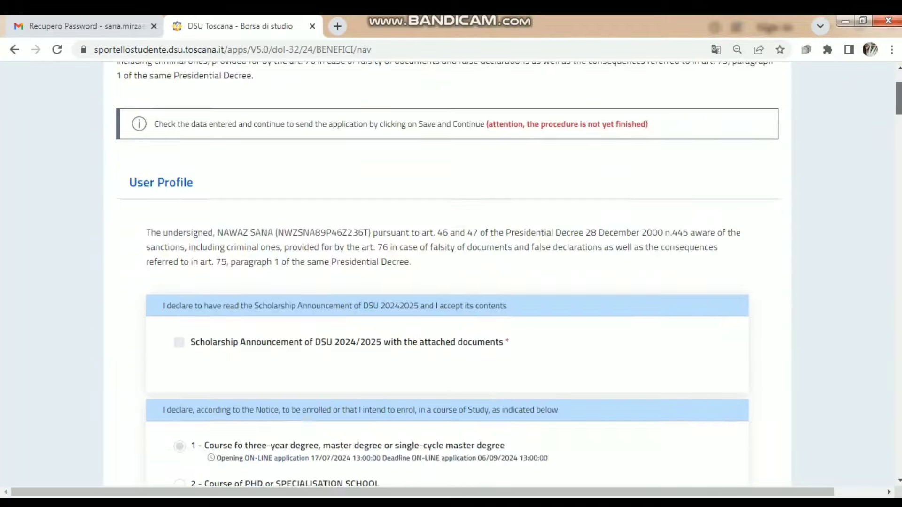
pyautogui.scroll(-13, 447, 274)
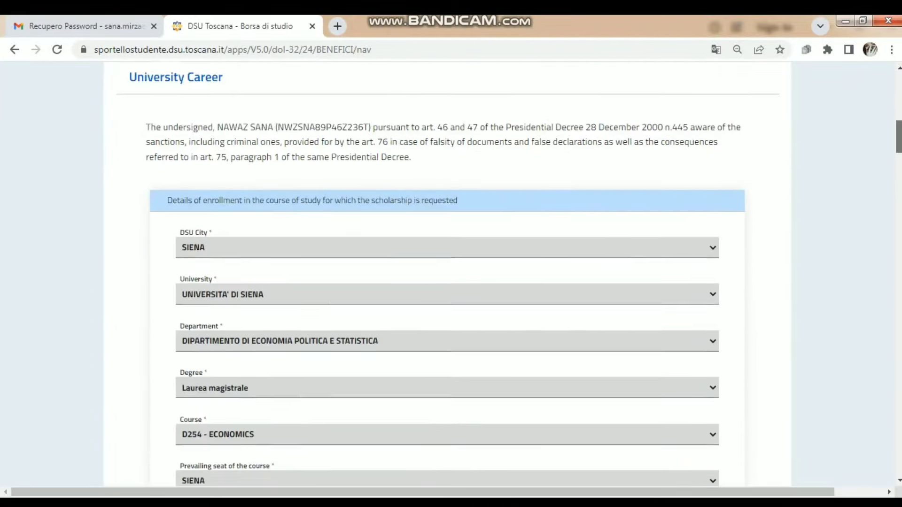
pyautogui.scroll(-10, 447, 274)
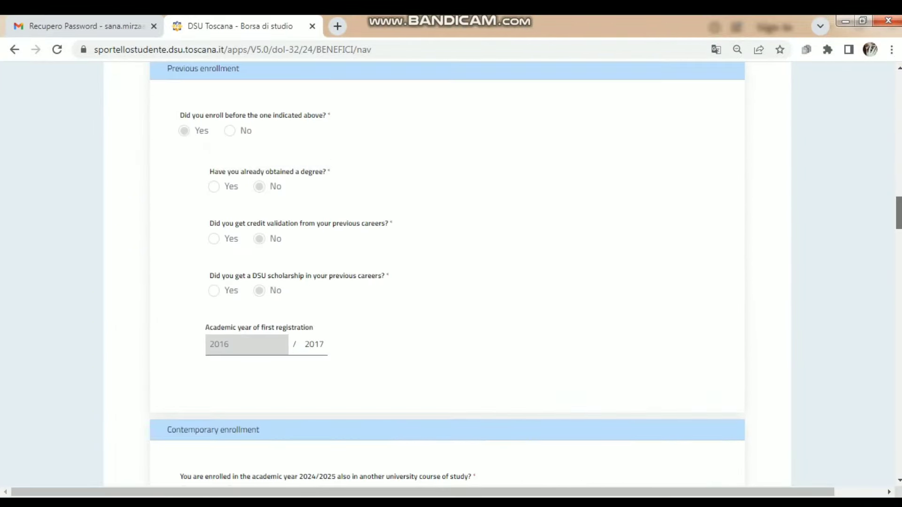
pyautogui.scroll(-4, 447, 274)
pyautogui.scroll(-5, 447, 274)
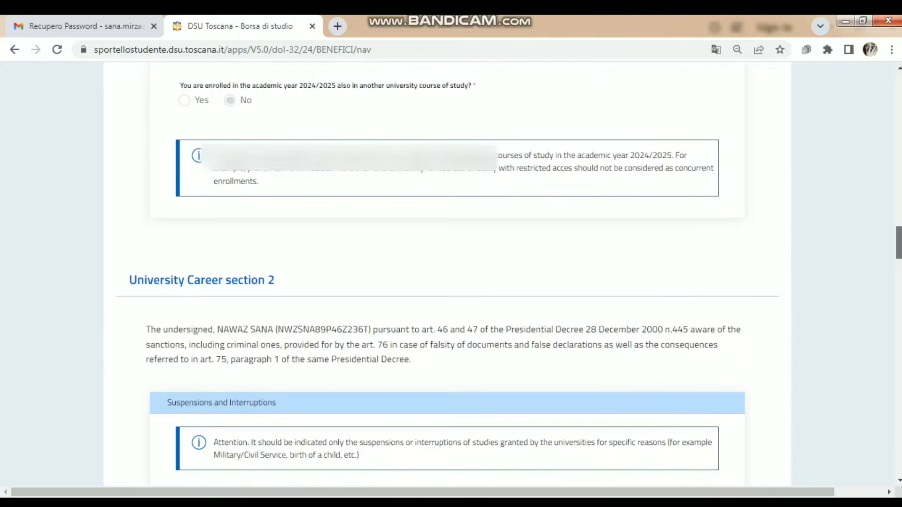
pyautogui.scroll(-10, 447, 274)
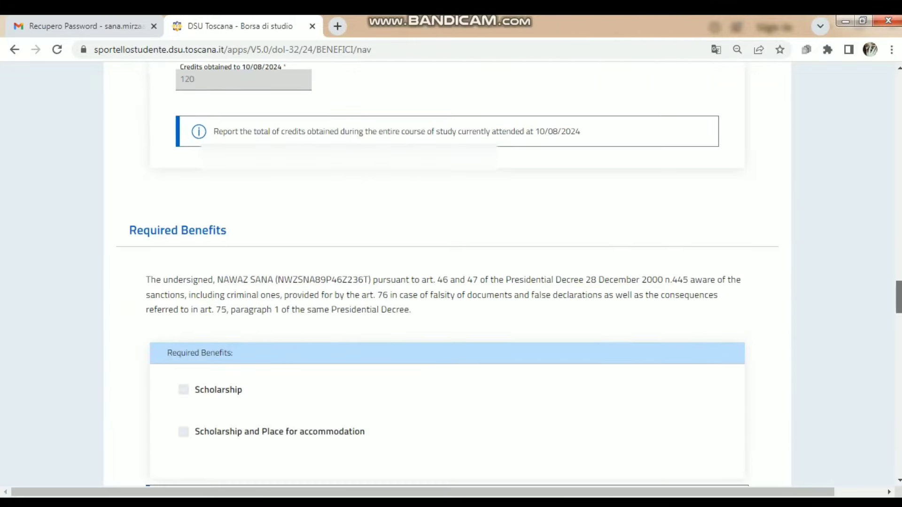
pyautogui.scroll(-13, 447, 273)
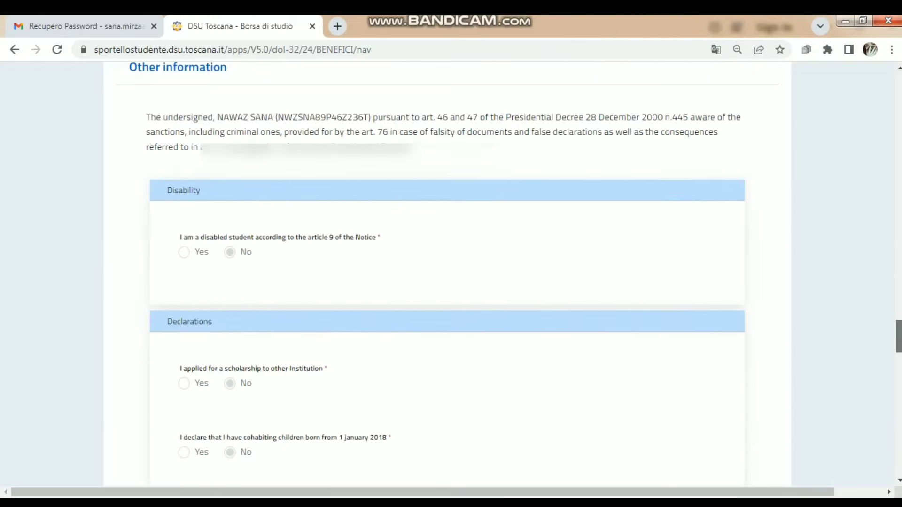
pyautogui.scroll(-12, 447, 274)
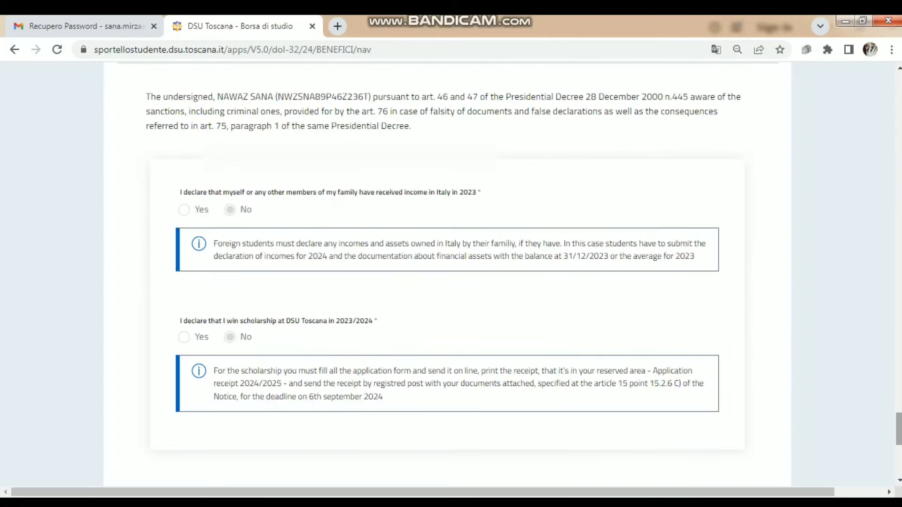
pyautogui.scroll(-9, 447, 274)
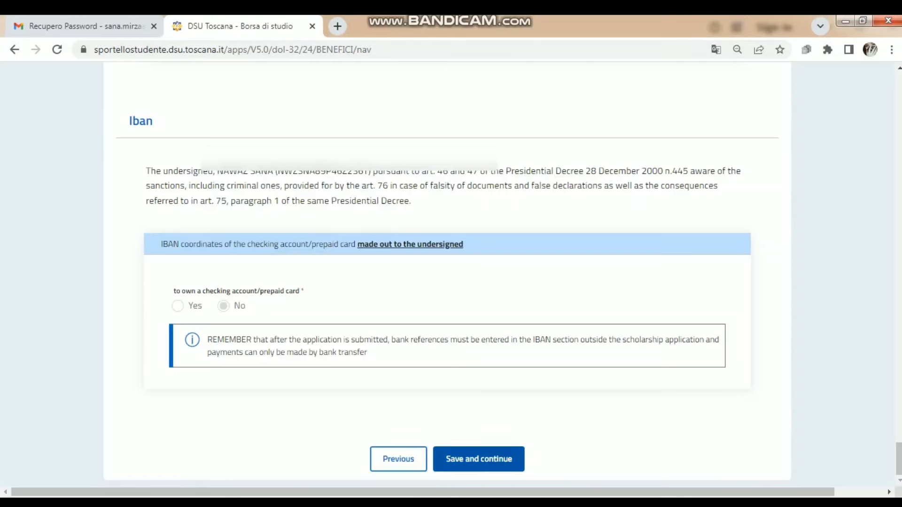
pyautogui.click(479, 459)
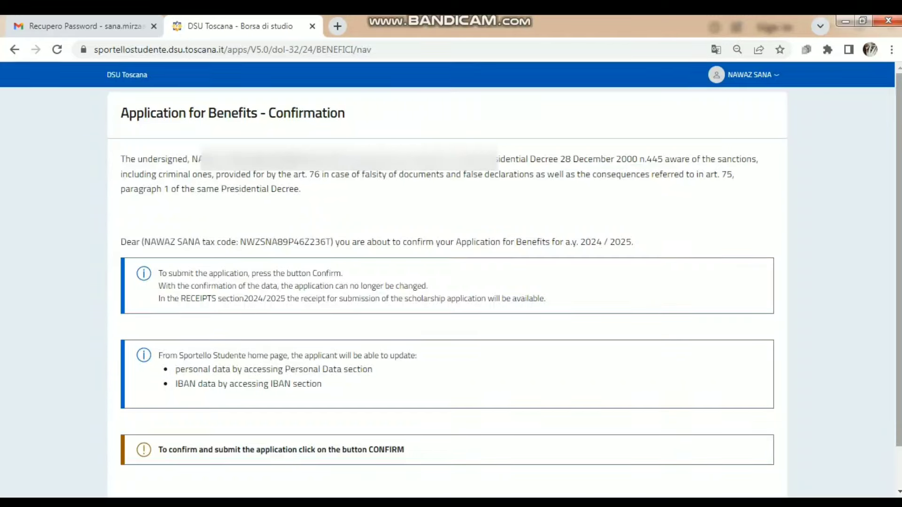
# - Confirm the 2024/2025 benefits application on the Confirmation page to submit it
pyautogui.scroll(-1, 451, 279)
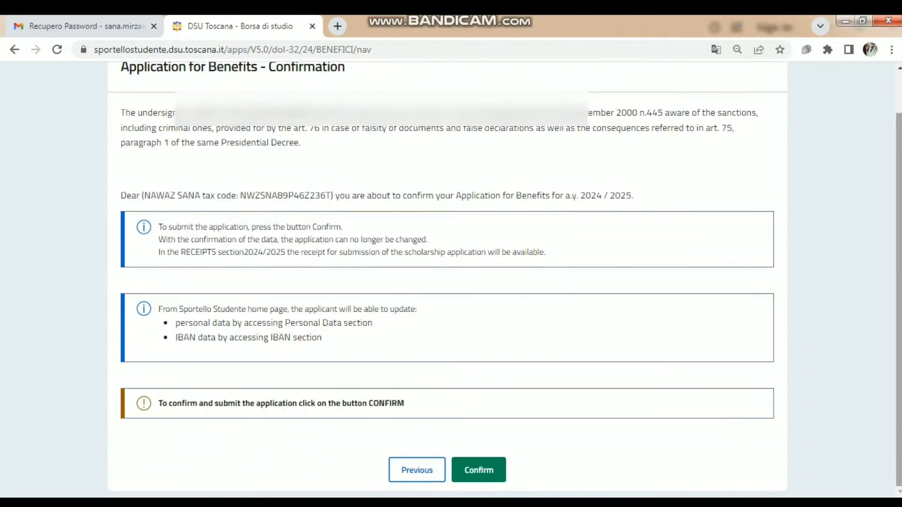
pyautogui.click(478, 470)
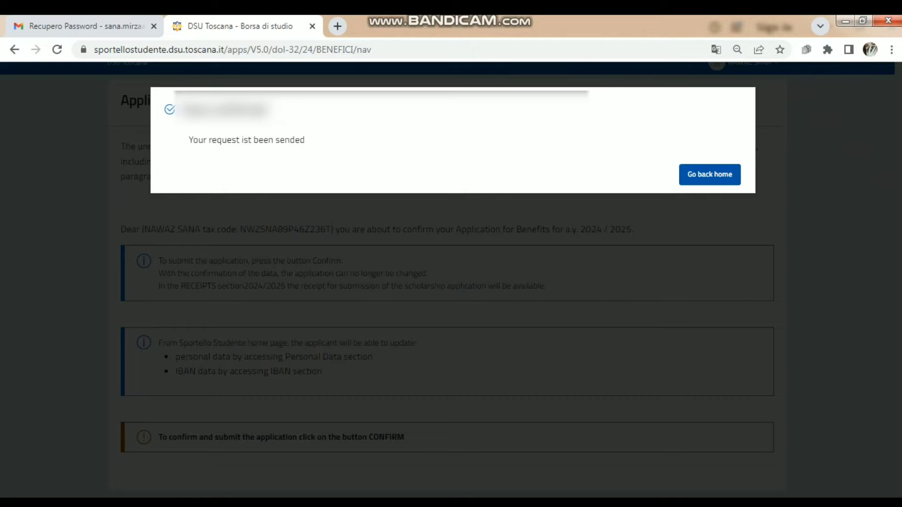
pyautogui.click(710, 174)
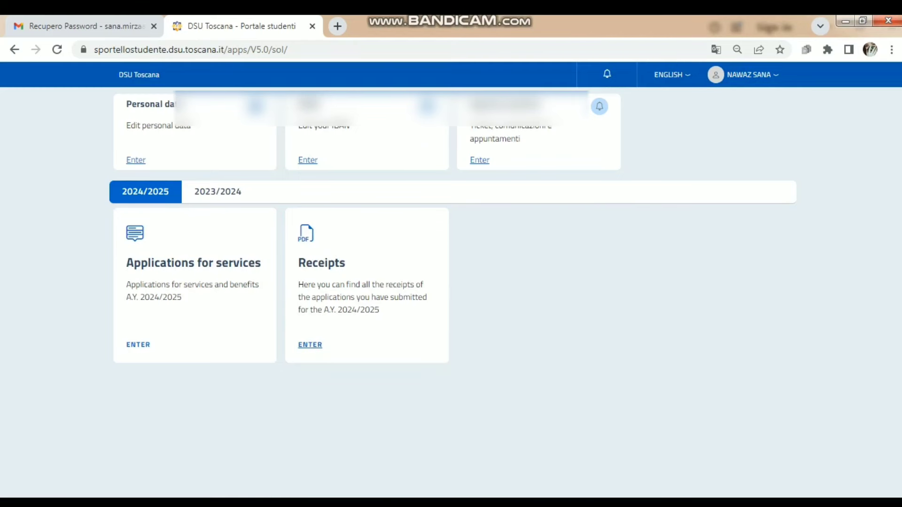
pyautogui.click(310, 345)
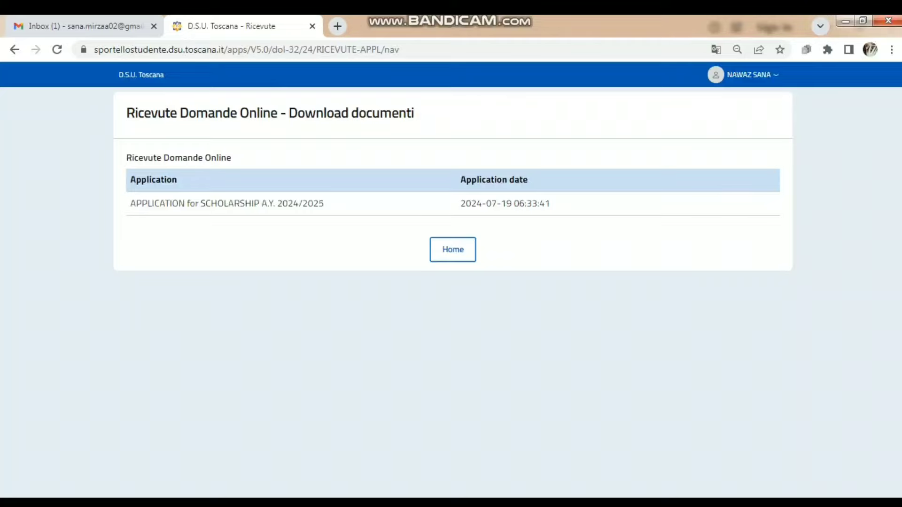
# - Read the DSU Toscana confirmation email in Gmail translated into English, then return to the Ricevute page
pyautogui.click(85, 27)
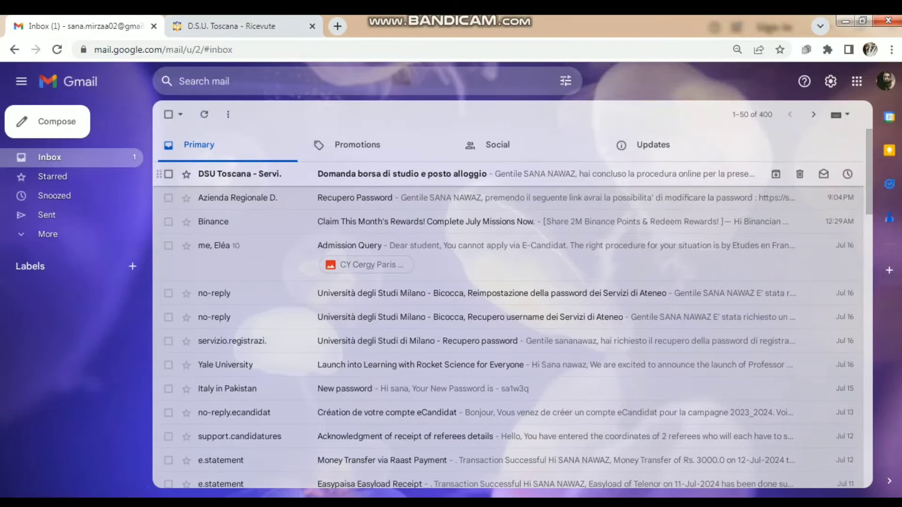
pyautogui.click(401, 174)
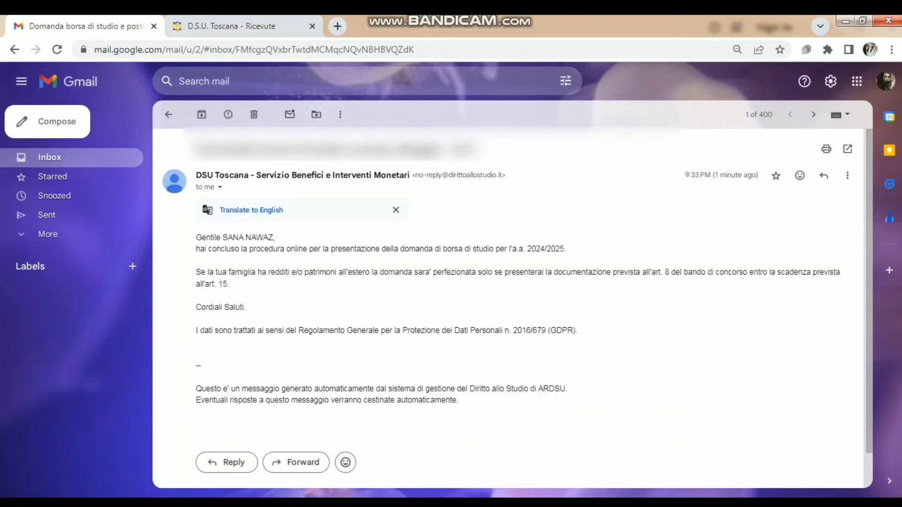
pyautogui.click(249, 209)
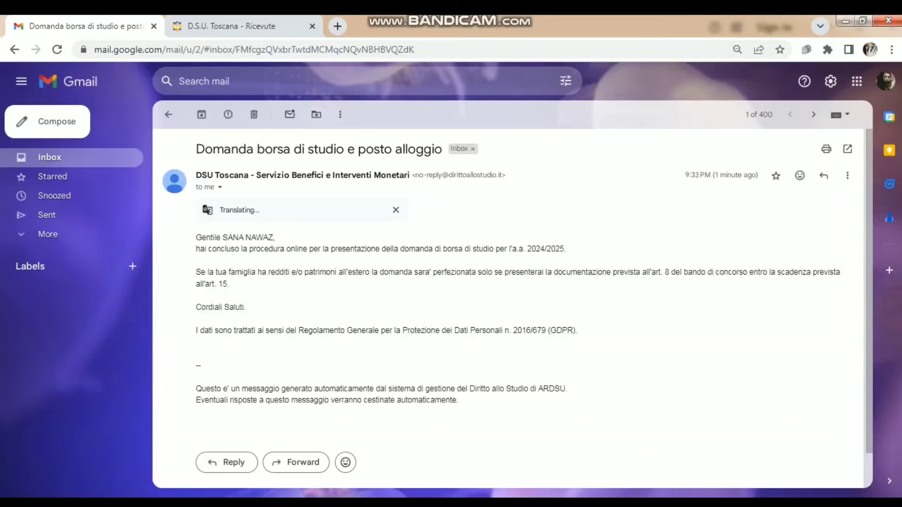
pyautogui.click(235, 26)
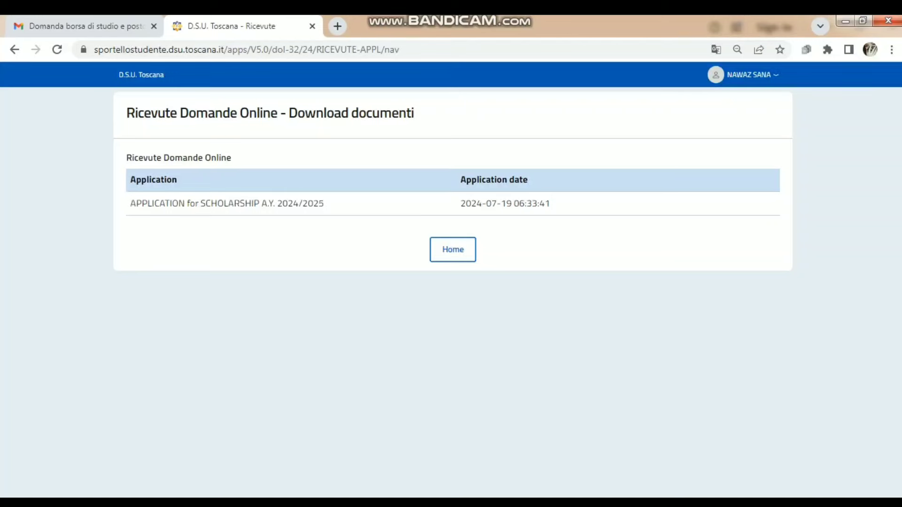
# - Check the student agenda, then show the 2023/2024 services with the Portal for previous A.Y. entry
pyautogui.click(453, 249)
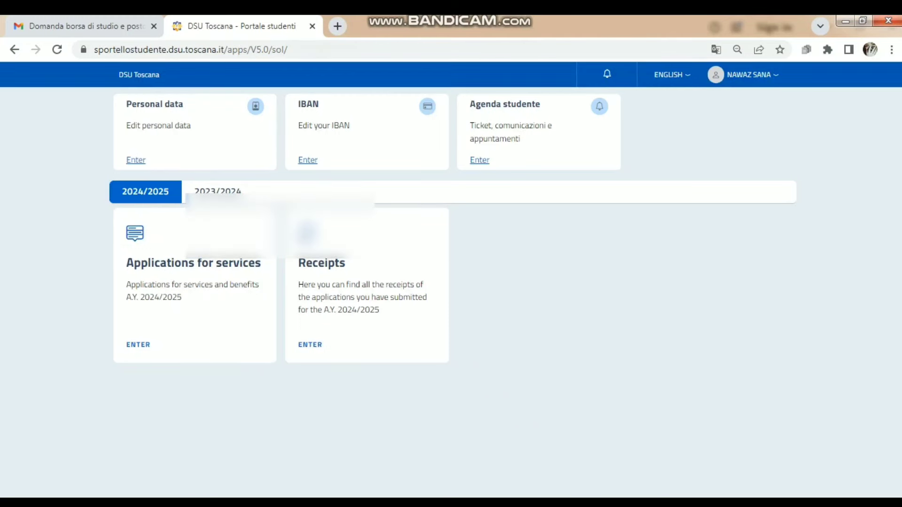
pyautogui.click(138, 345)
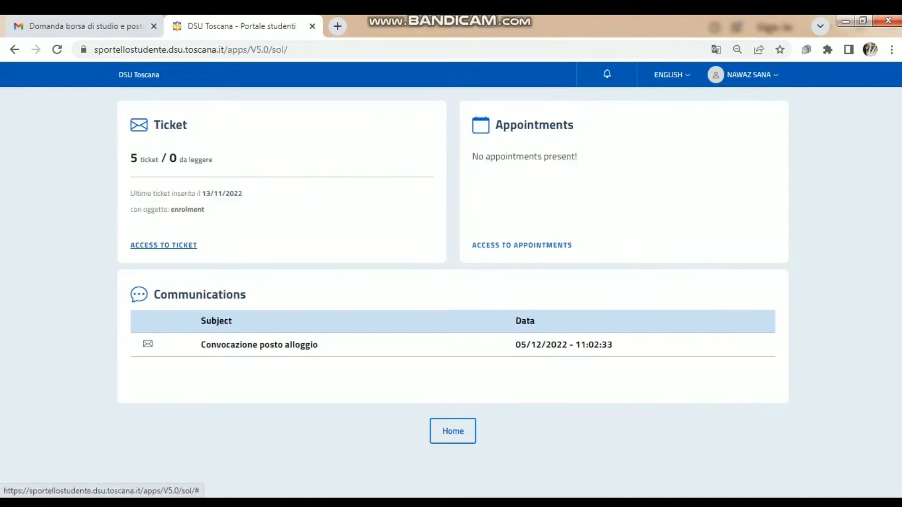
pyautogui.click(452, 430)
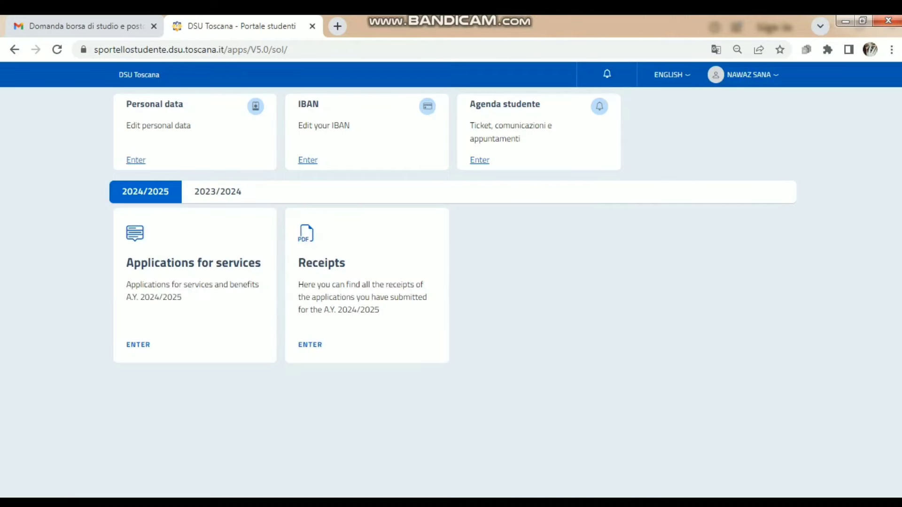
pyautogui.click(218, 192)
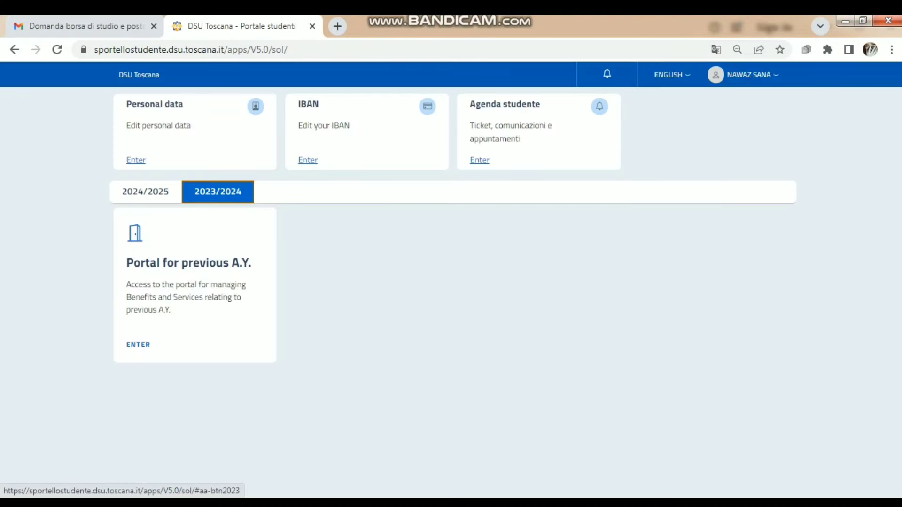